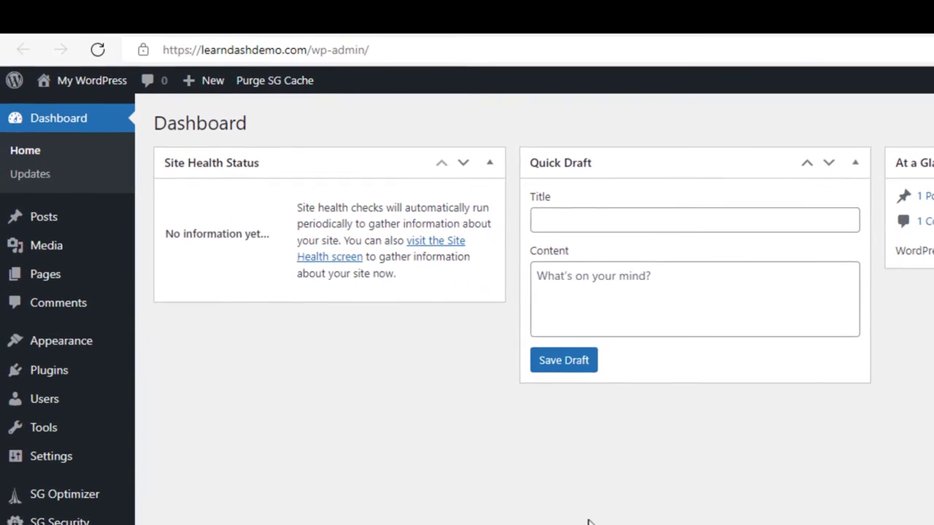
# Search the plugin directory for 'elementor', then install and activate Elementor Website Builder.
pyautogui.moveTo(47, 216)
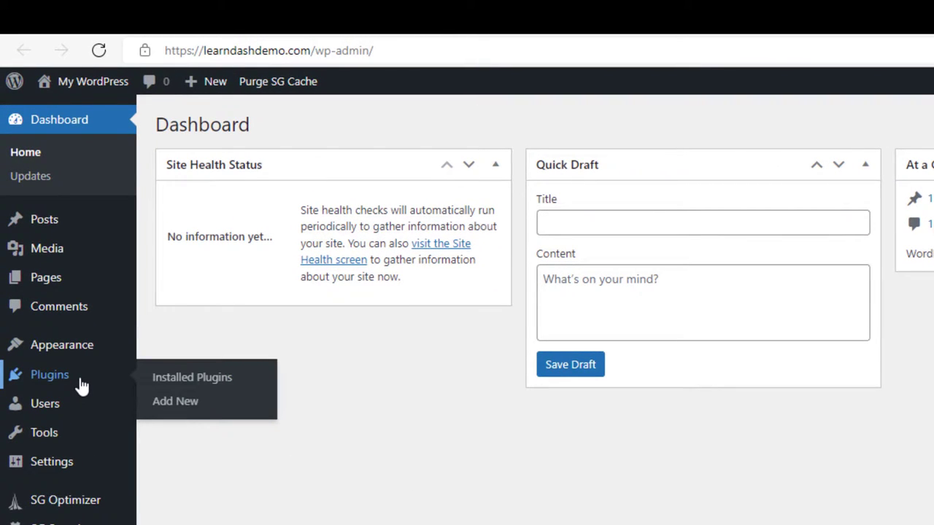
pyautogui.click(182, 403)
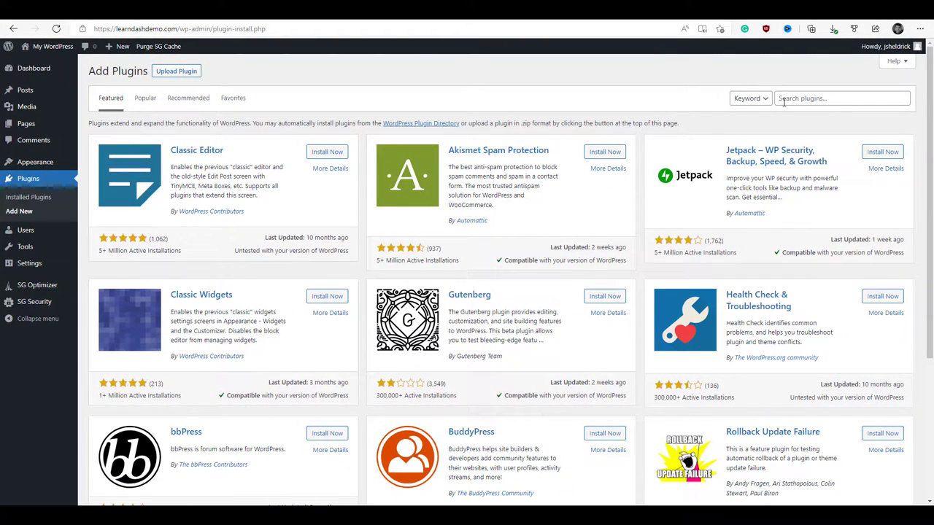
pyautogui.click(784, 99)
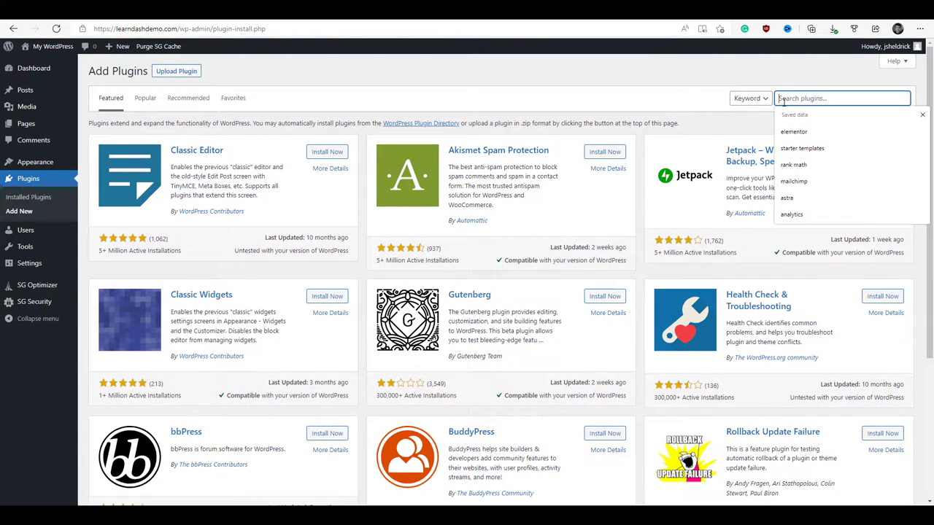
pyautogui.click(796, 131)
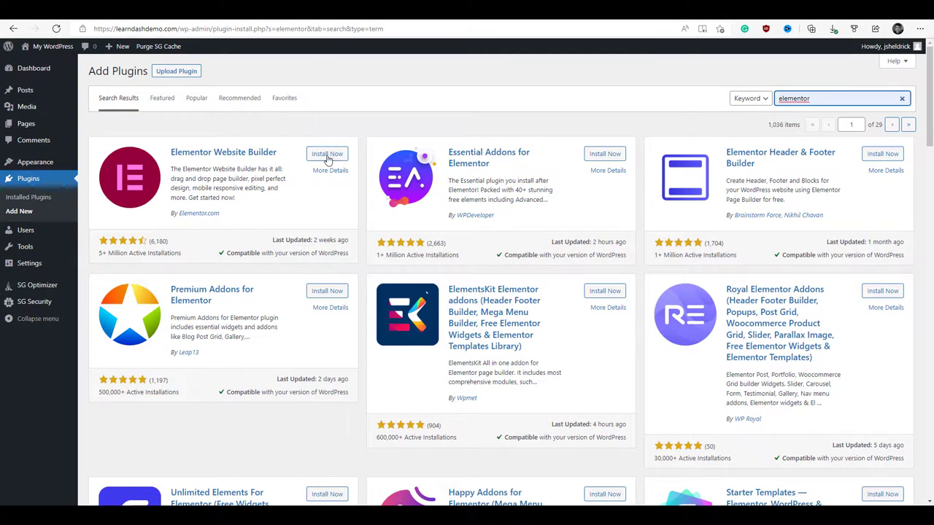
pyautogui.click(327, 157)
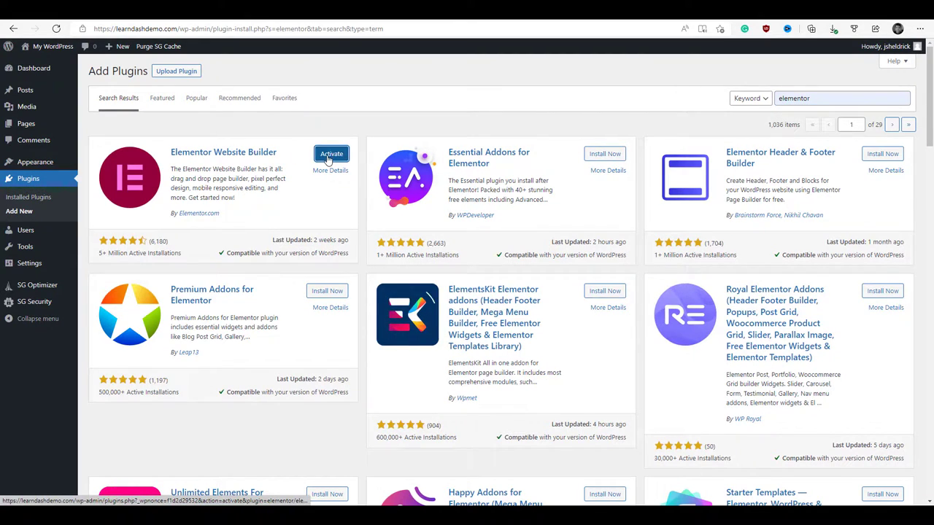
pyautogui.click(331, 154)
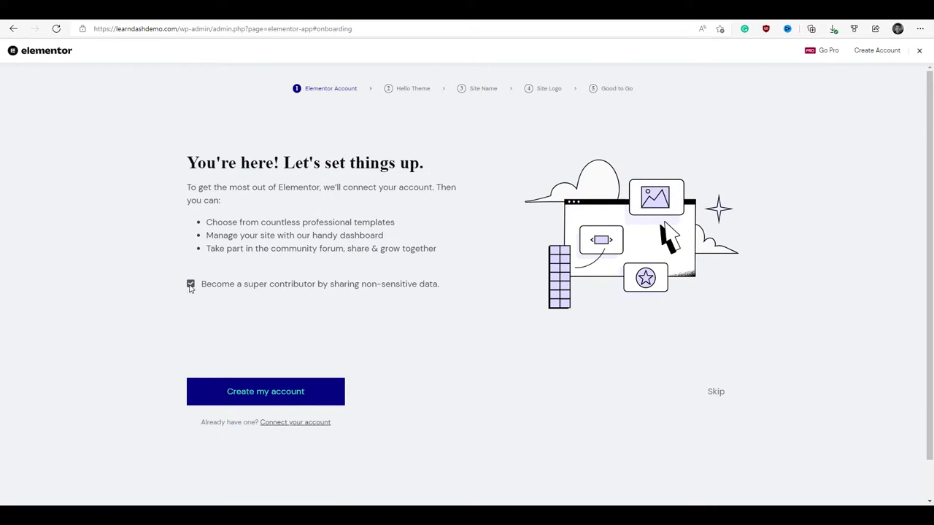
# Opt out of usage data sharing and skip the account, Hello theme, site name and logo steps.
pyautogui.click(191, 284)
pyautogui.click(716, 392)
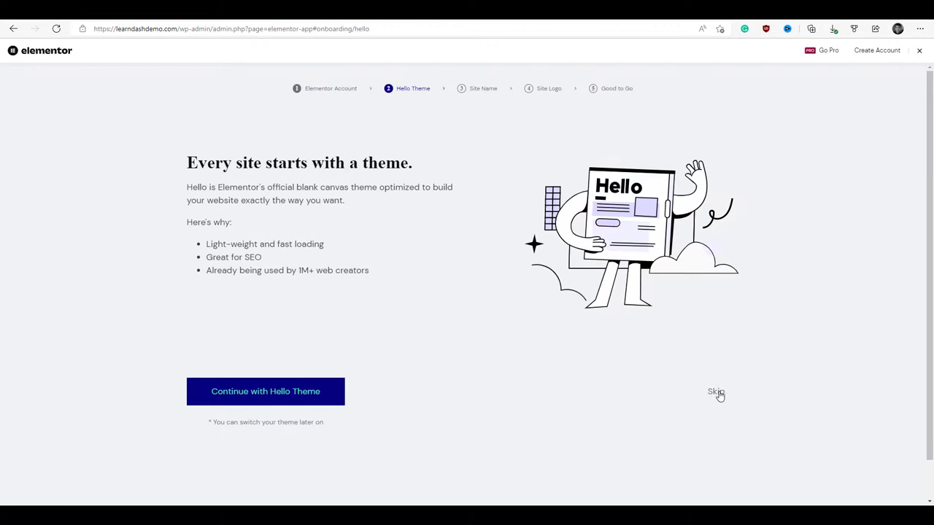
pyautogui.click(718, 393)
pyautogui.click(717, 393)
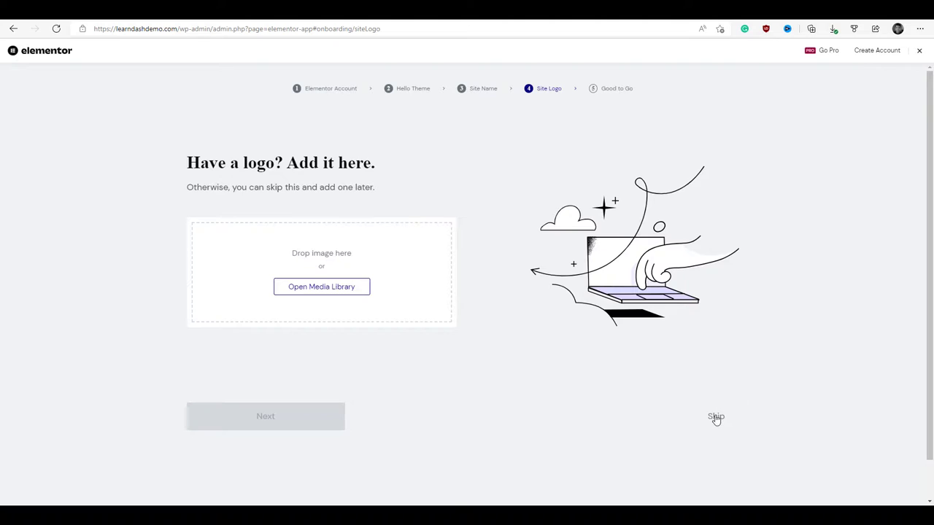
pyautogui.click(716, 413)
pyautogui.click(720, 418)
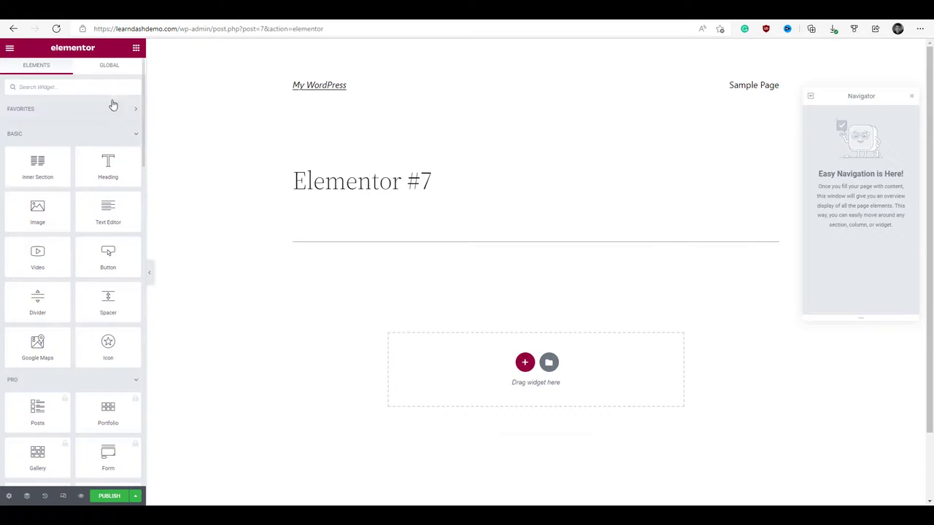
# Exit the Elementor editor to the dashboard and trash the Elementor #7 draft from Pages.
pyautogui.click(10, 48)
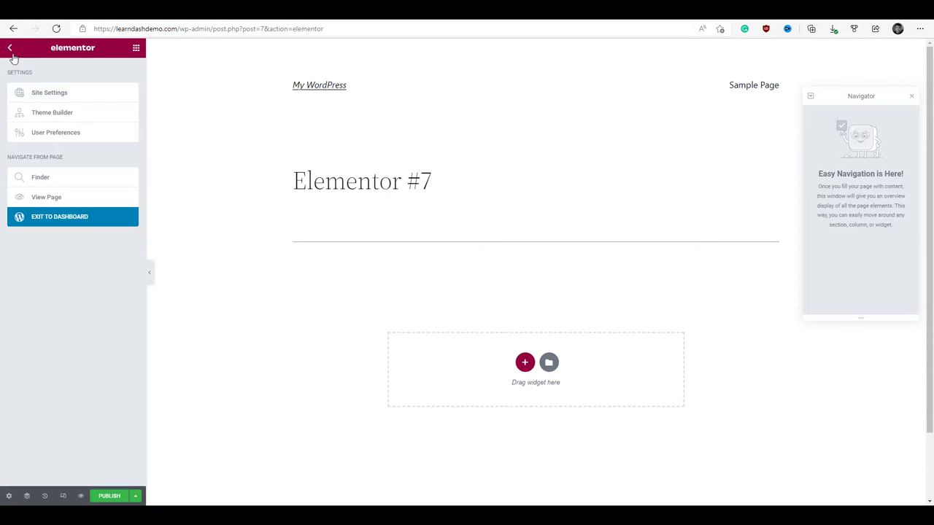
pyautogui.click(76, 217)
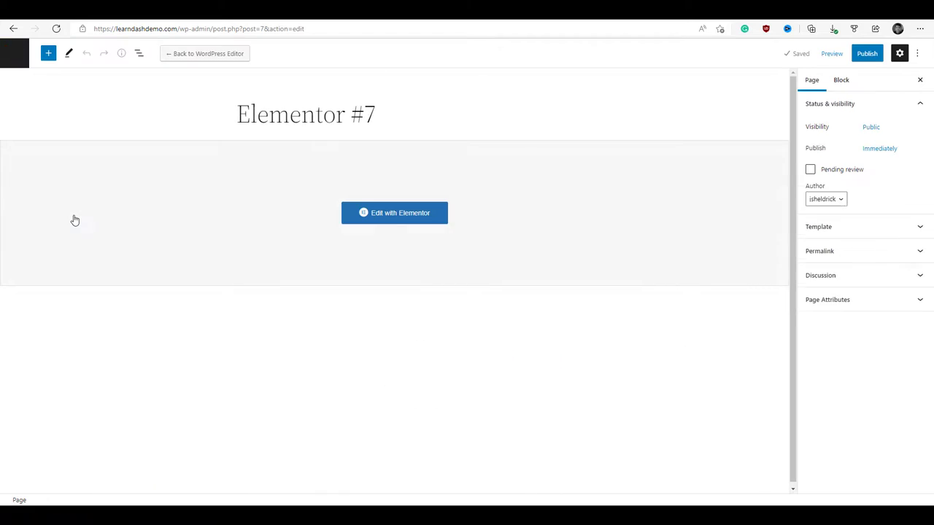
pyautogui.click(14, 58)
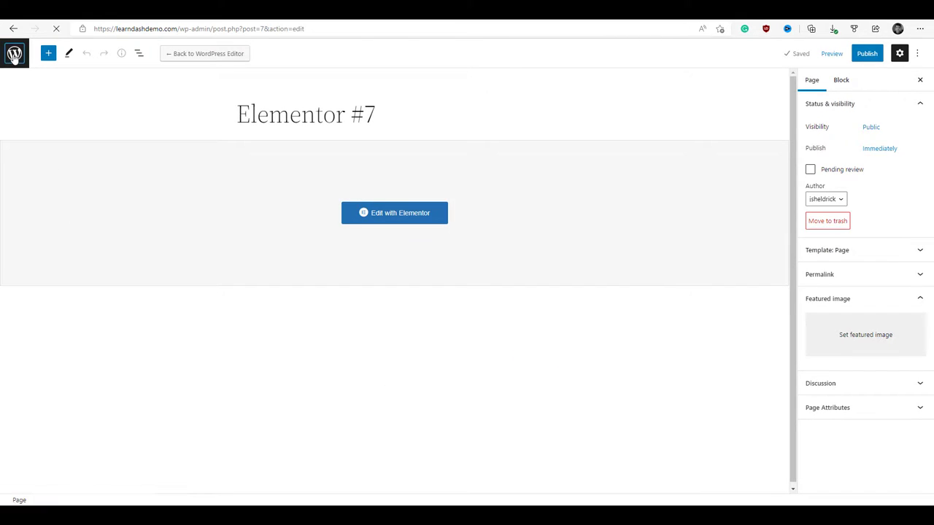
pyautogui.moveTo(122, 150)
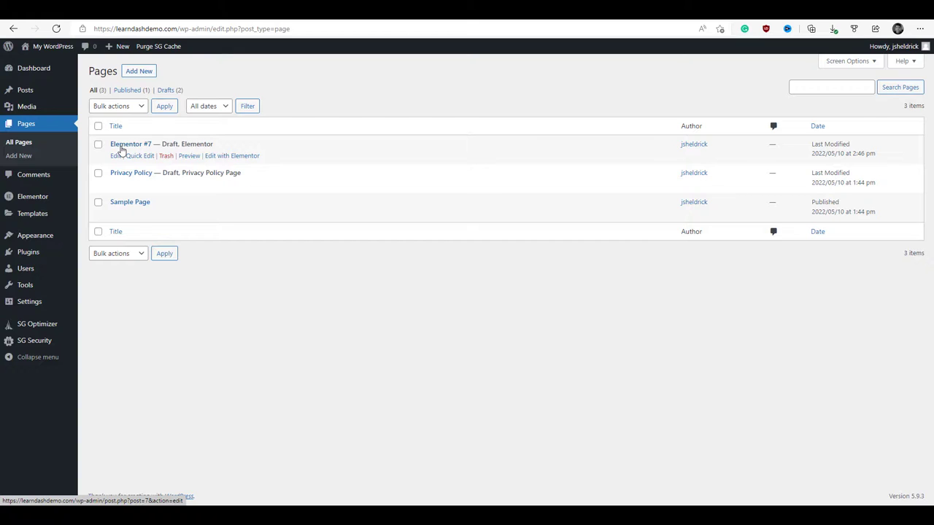
pyautogui.click(166, 157)
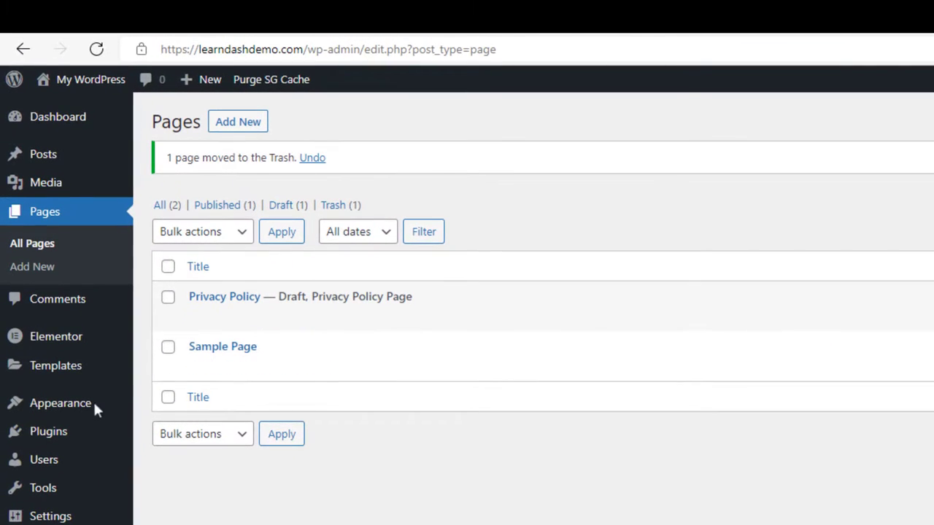
pyautogui.moveTo(49, 244)
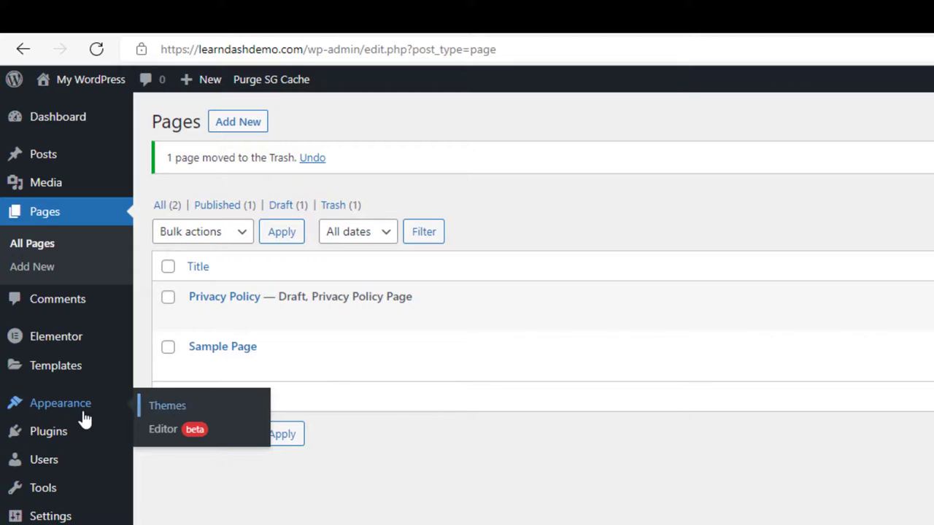
# Search available themes for 'kadence', then install and activate the Kadence theme.
pyautogui.click(178, 411)
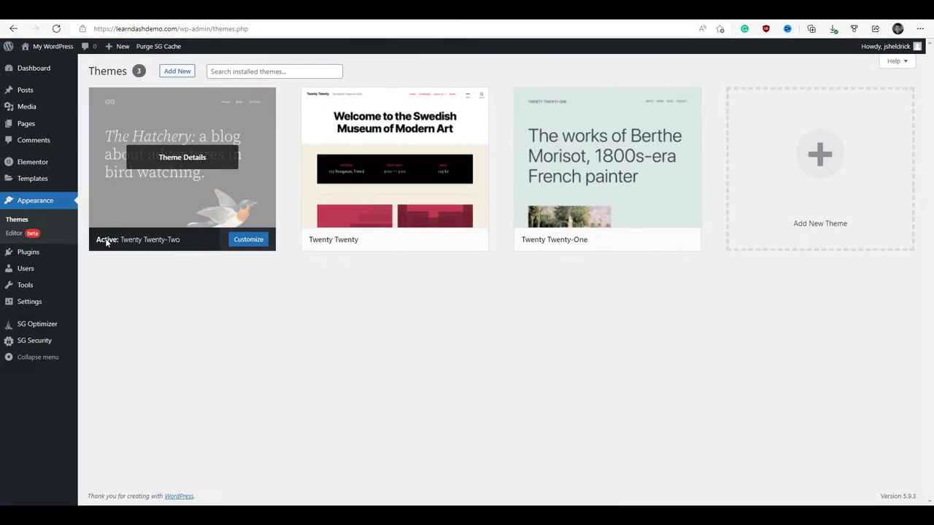
pyautogui.click(230, 92)
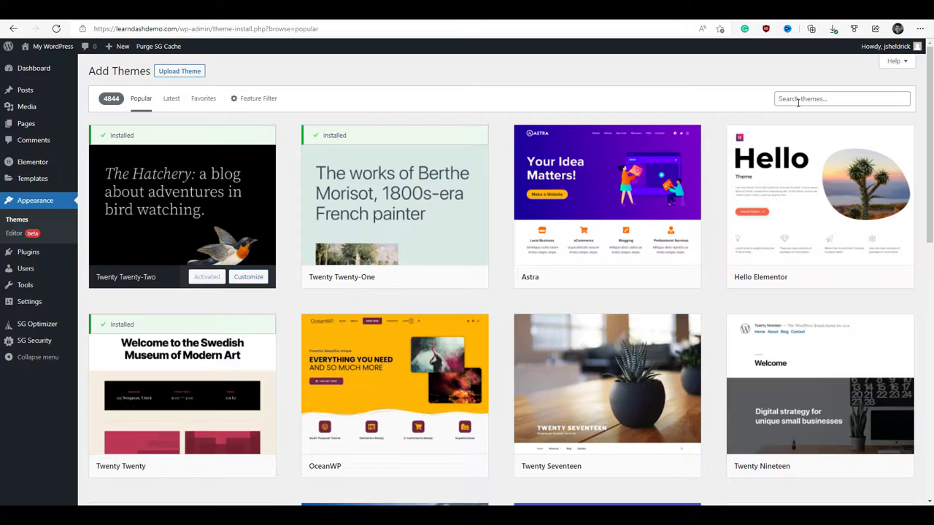
pyautogui.click(798, 100)
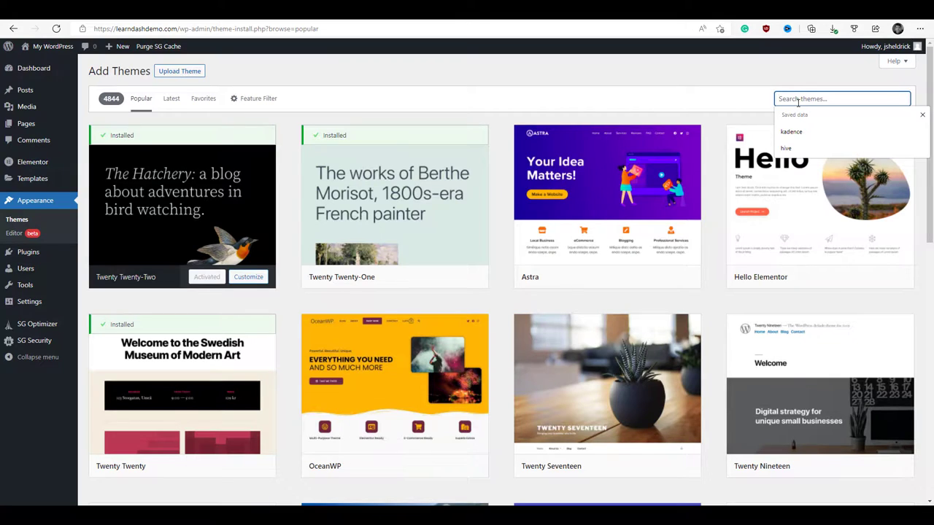
pyautogui.click(808, 131)
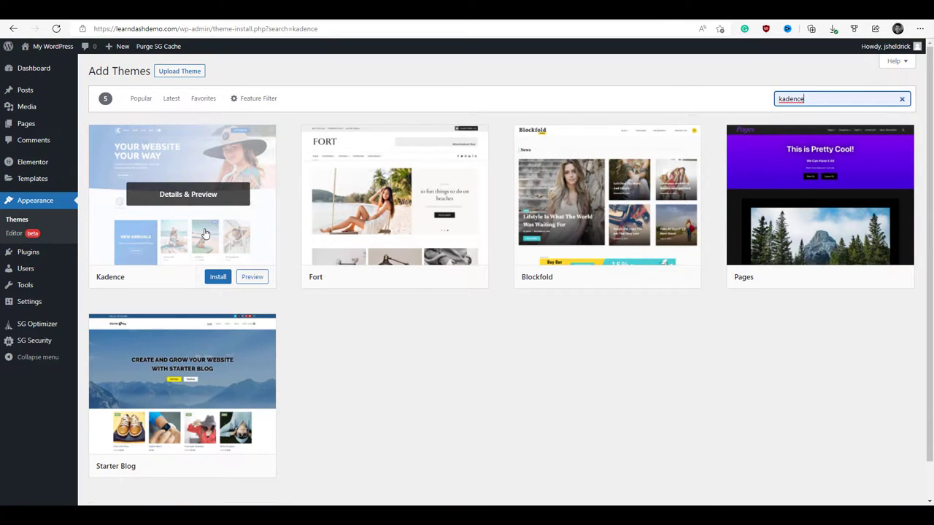
pyautogui.click(219, 277)
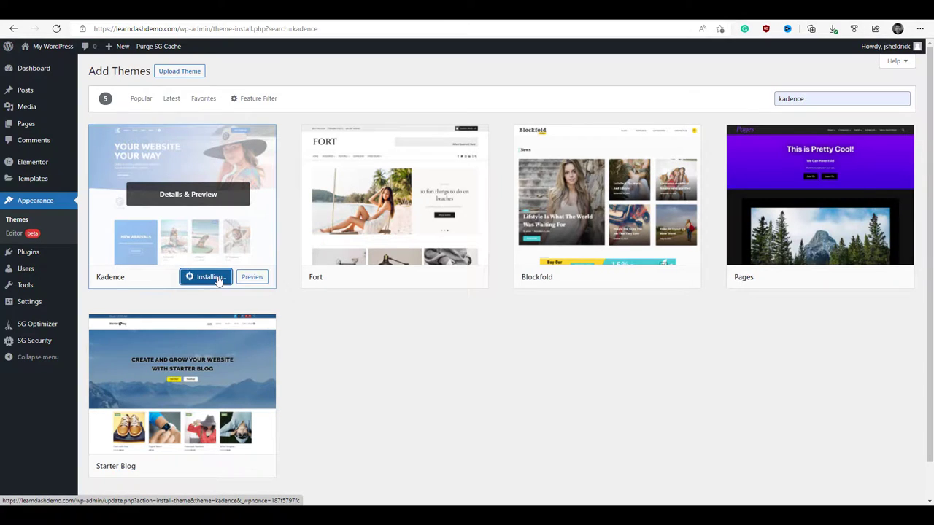
pyautogui.click(208, 278)
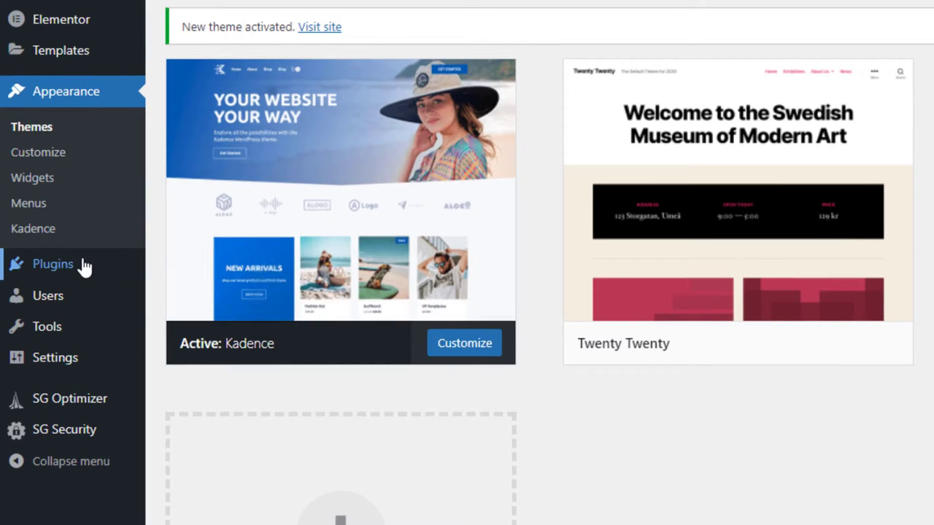
# Search plugins for 'kadence site templates', then install and activate Starter Templates by Kadence WP.
pyautogui.moveTo(84, 268)
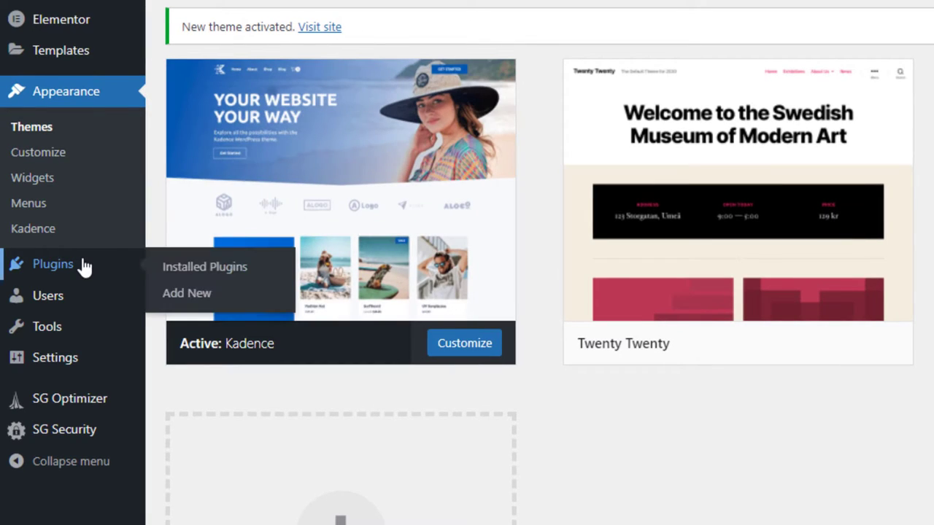
pyautogui.click(186, 293)
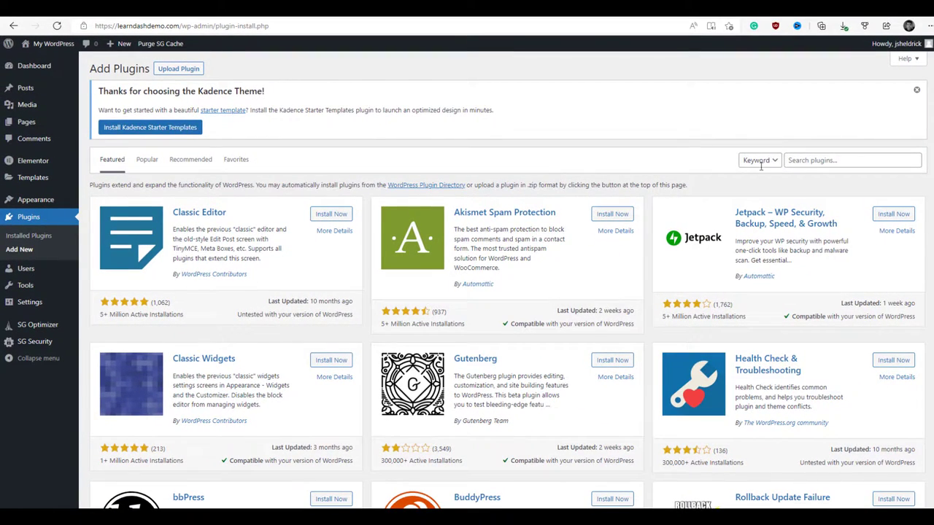
pyautogui.click(805, 159)
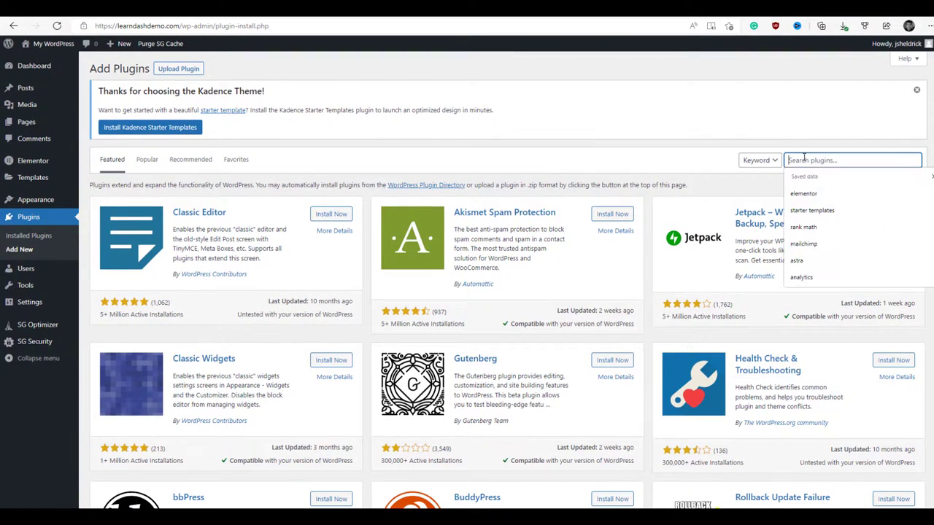
pyautogui.write('kaden')
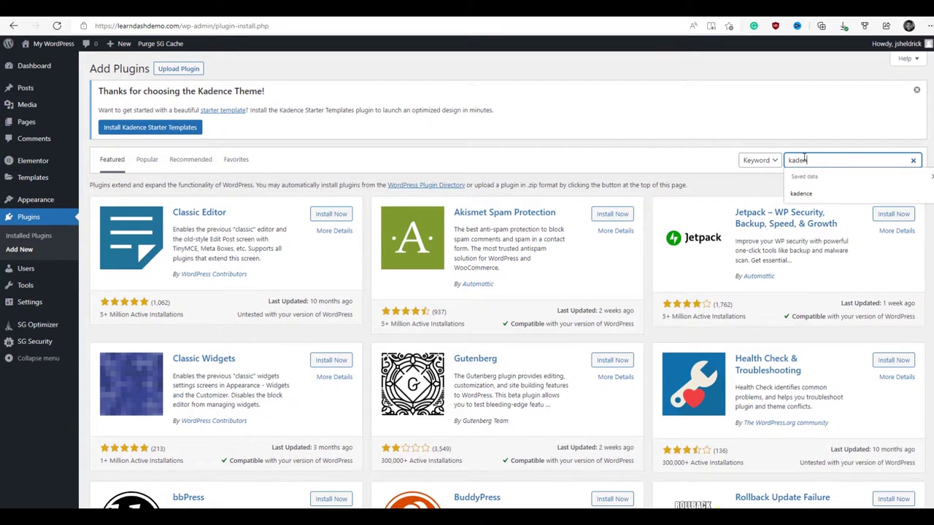
pyautogui.write('ce site templ')
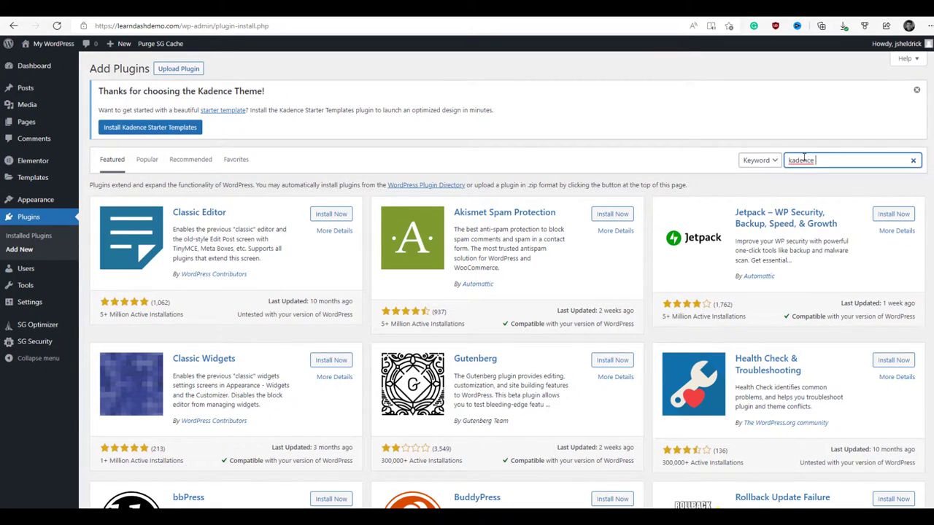
pyautogui.write('ates')
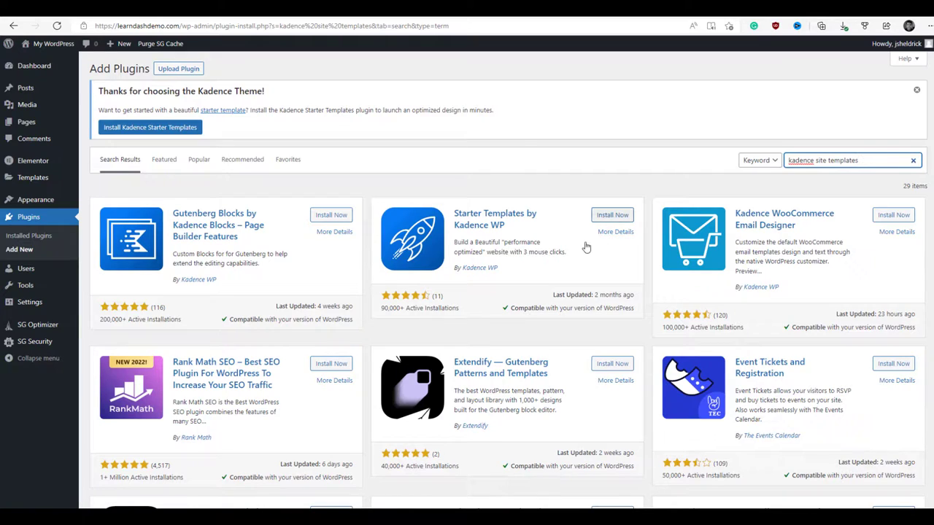
pyautogui.click(611, 217)
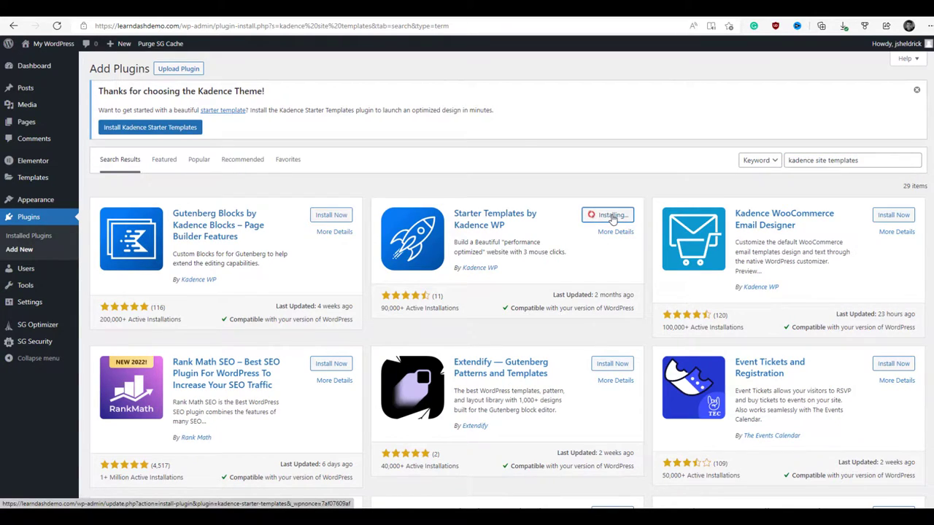
pyautogui.click(612, 216)
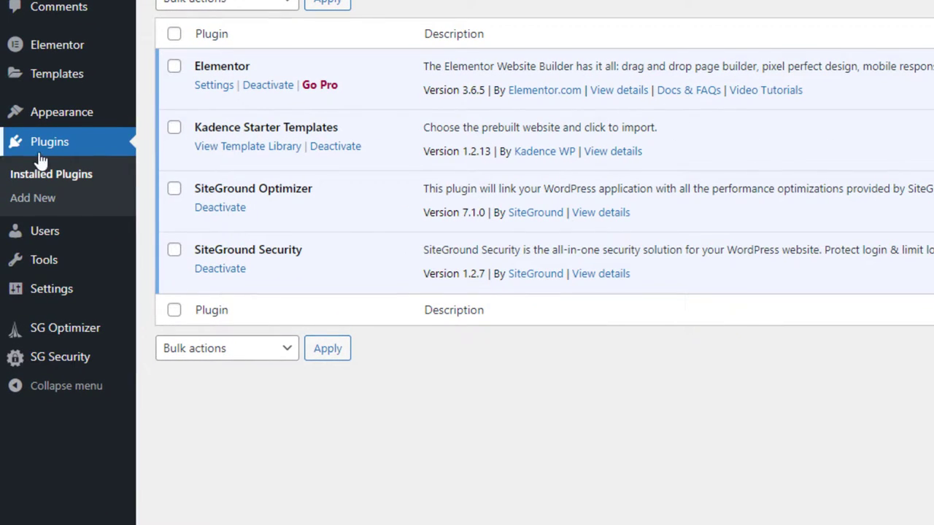
# Upload learndash-v4.1.2.zip as a new plugin and install it.
pyautogui.click(33, 198)
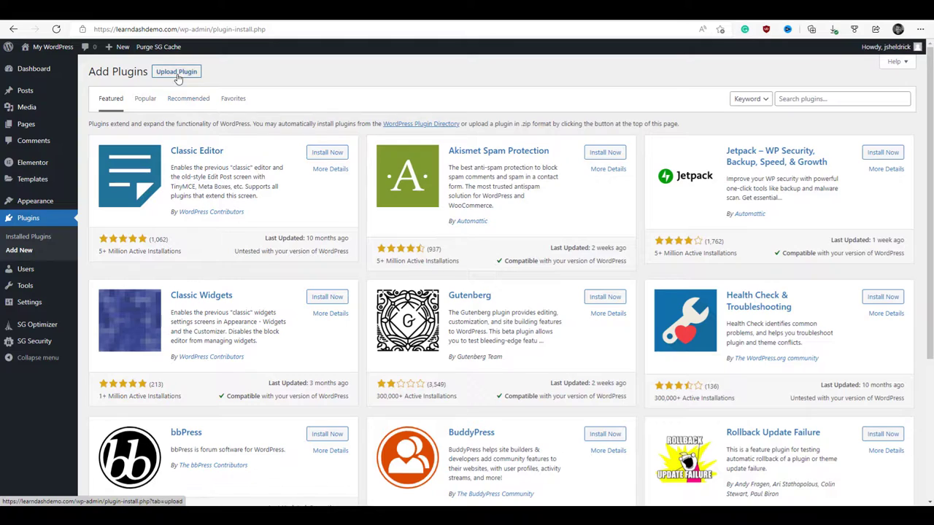
pyautogui.click(177, 76)
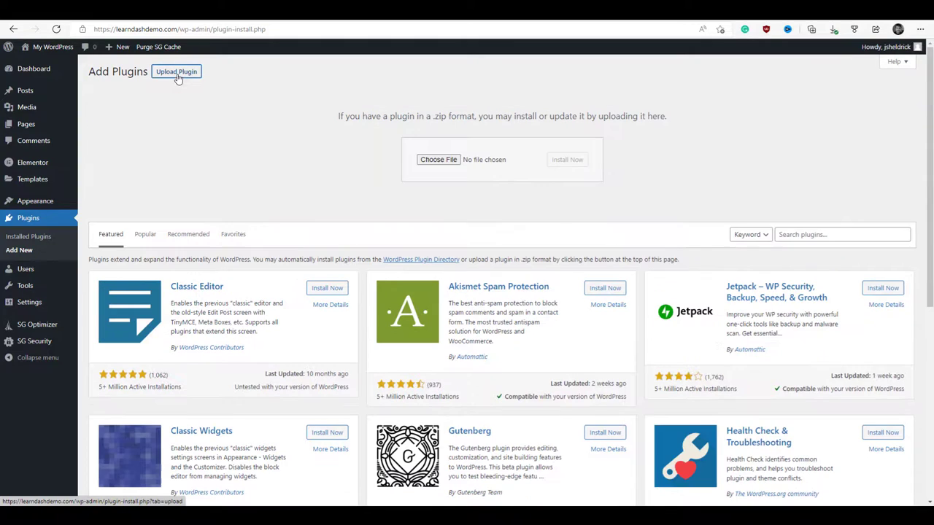
pyautogui.click(438, 160)
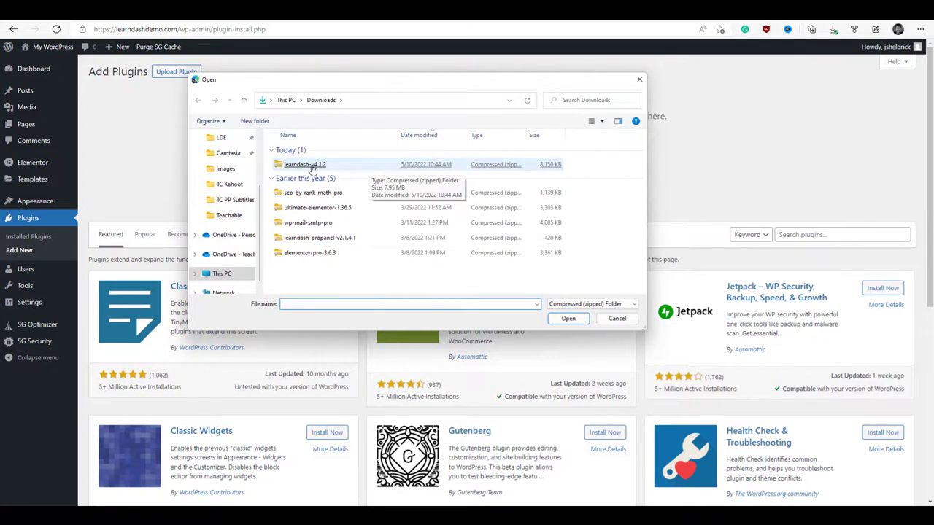
pyautogui.doubleClick(312, 166)
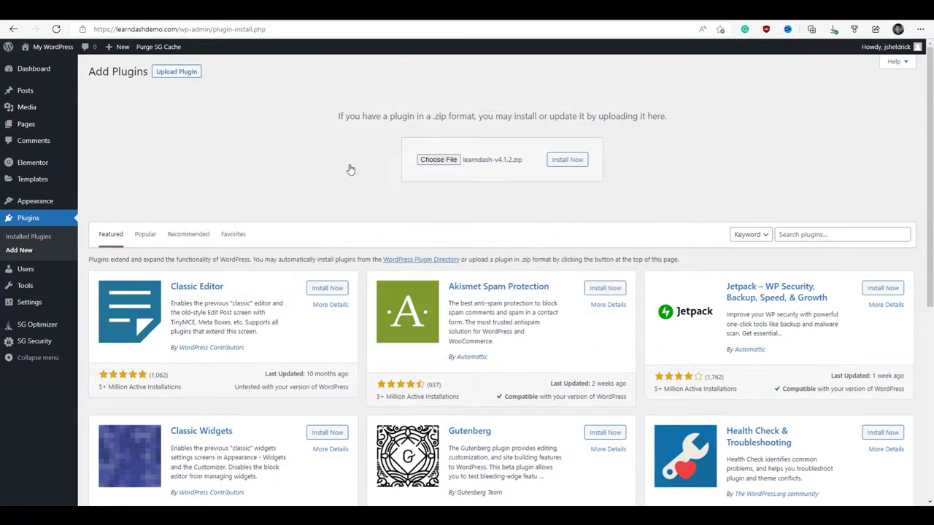
pyautogui.click(570, 163)
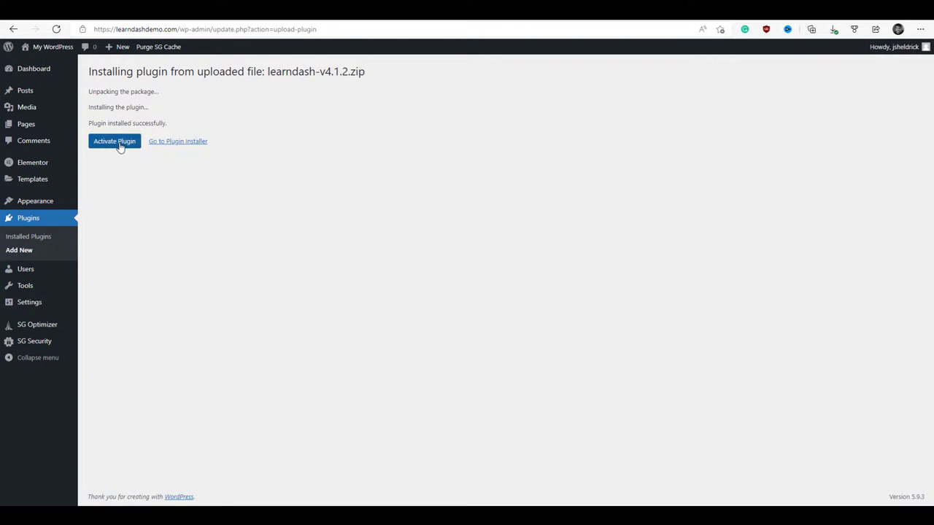
# Activate LearnDash and start its setup wizard from the Welcome screen.
pyautogui.click(119, 144)
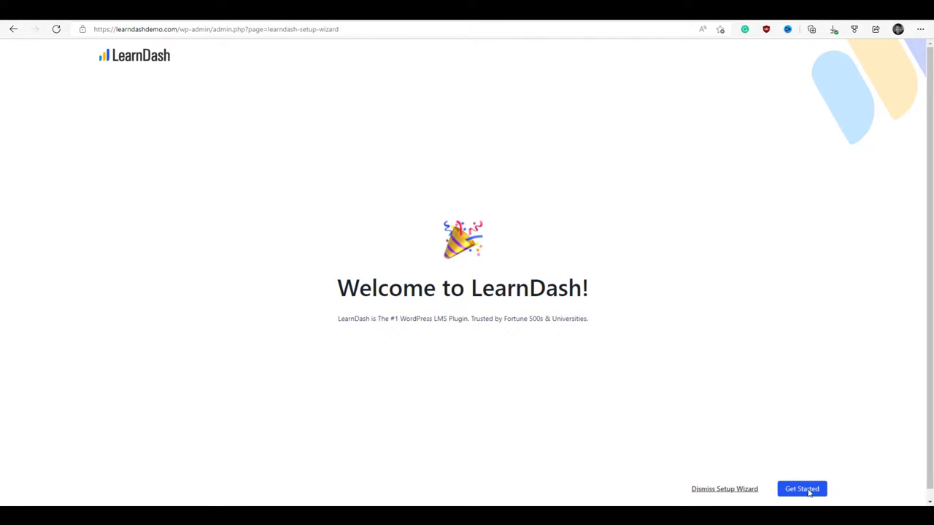
pyautogui.click(803, 491)
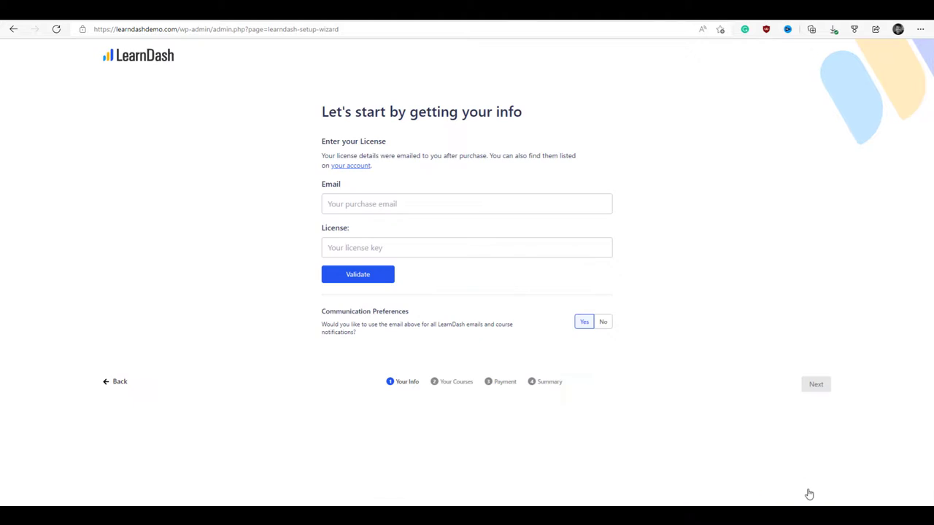
# Fill in the purchase email, paste the license key, validate it, and continue to Your Courses.
pyautogui.click(480, 205)
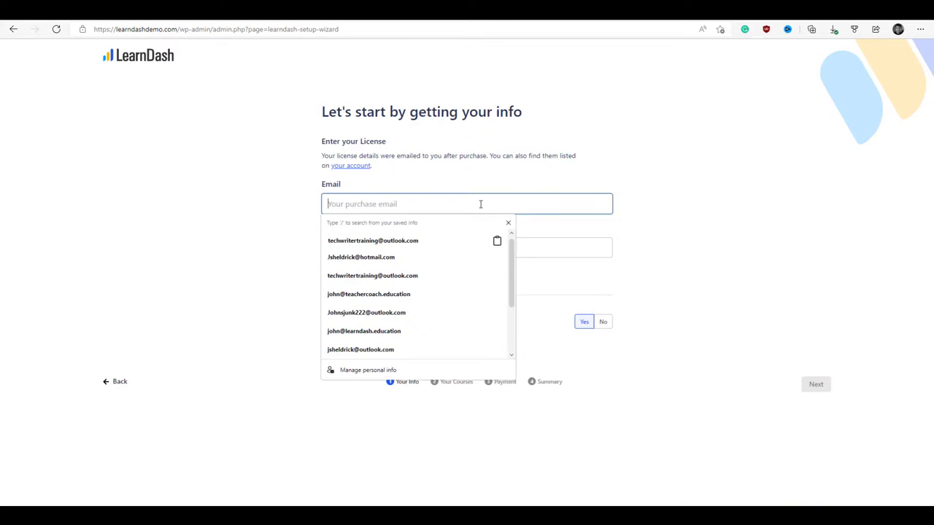
pyautogui.click(438, 257)
pyautogui.click(399, 250)
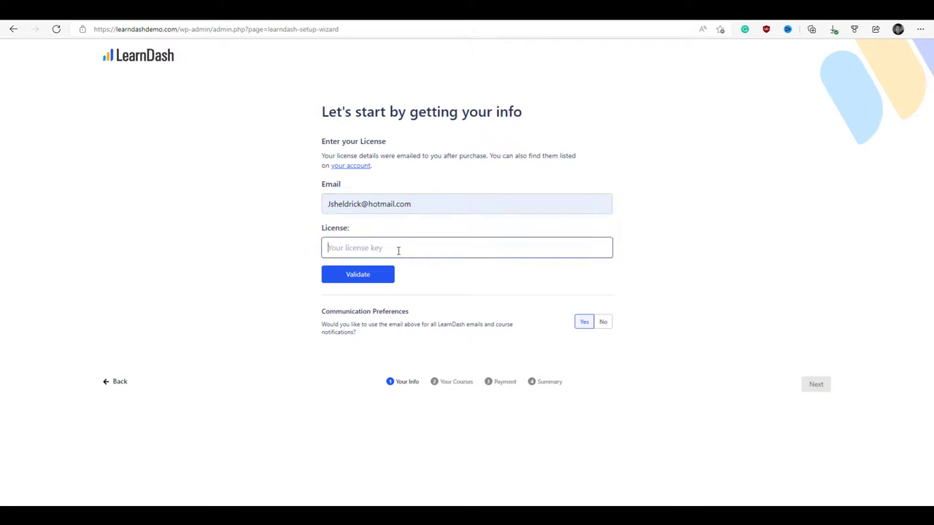
pyautogui.press('super+v')
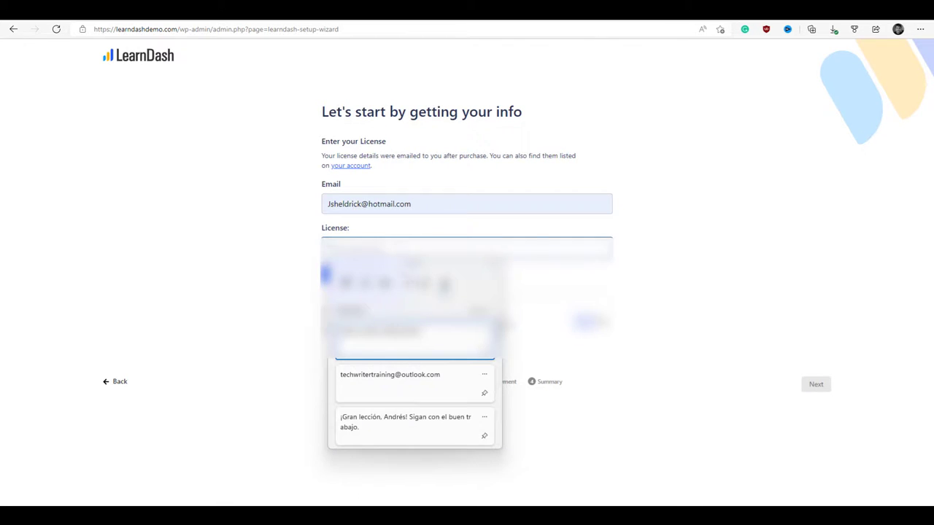
pyautogui.click(432, 333)
pyautogui.click(365, 278)
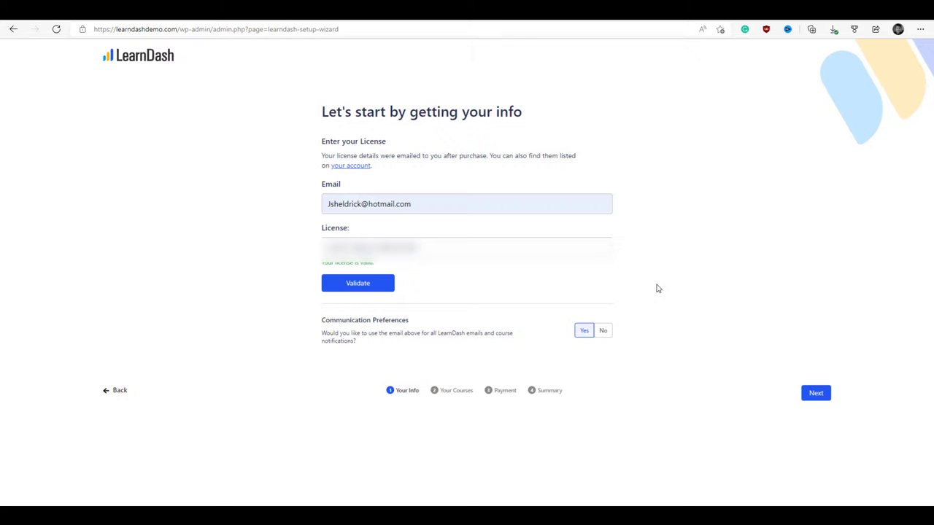
pyautogui.click(816, 393)
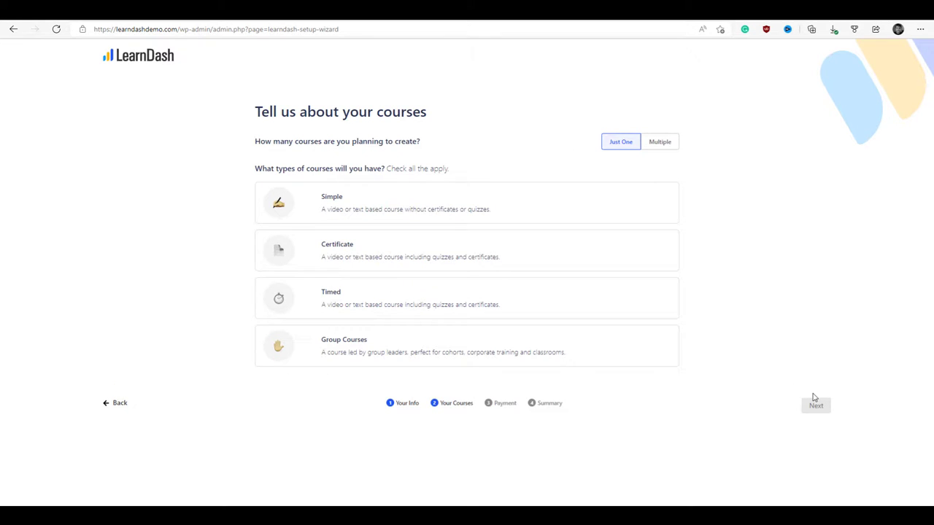
# Choose multiple Simple and Certificate courses, answer Yes to charging, and start the Stripe connection.
pyautogui.click(664, 144)
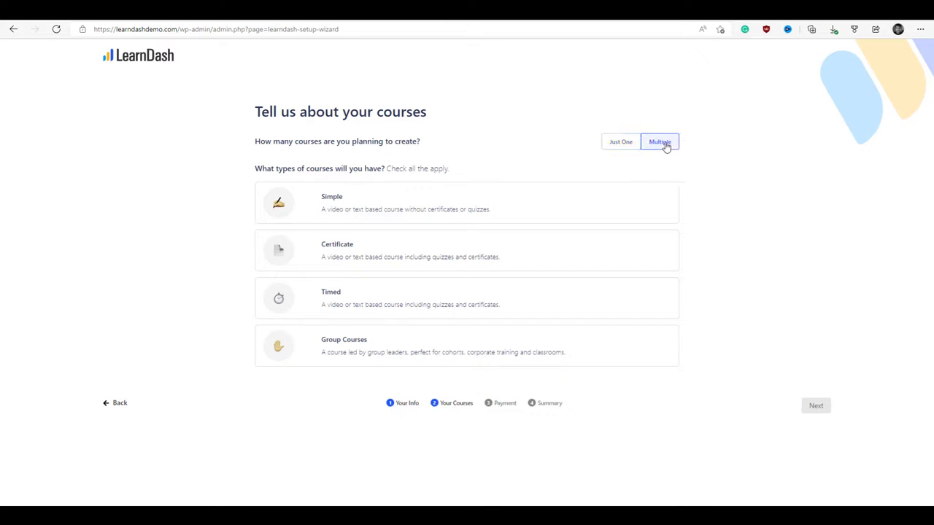
pyautogui.click(556, 211)
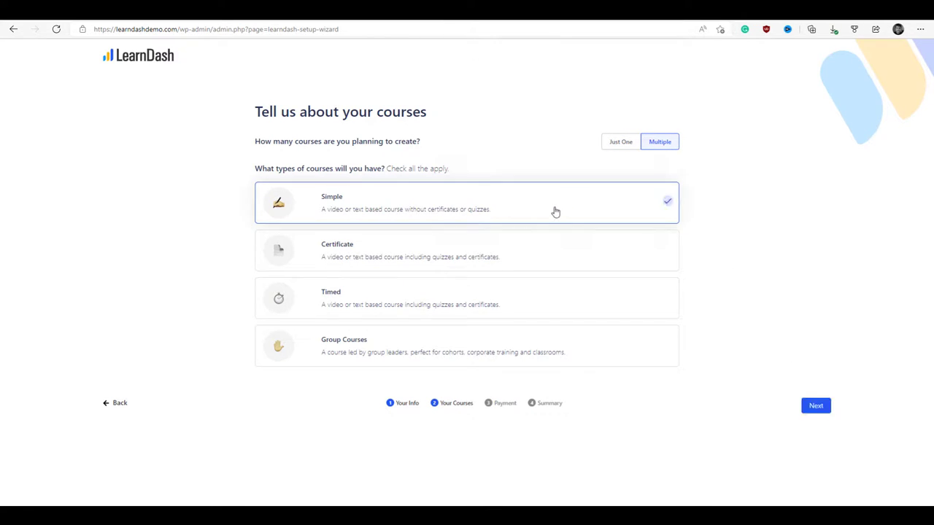
pyautogui.click(579, 259)
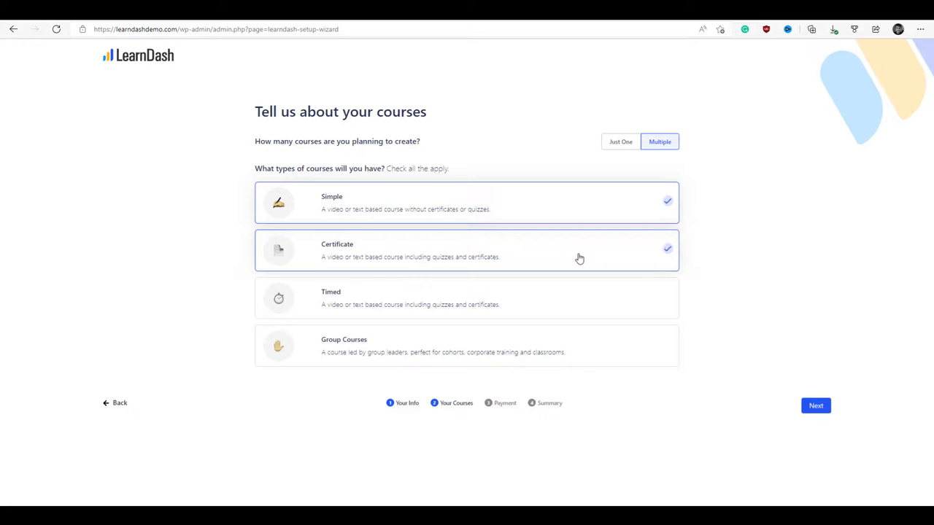
pyautogui.click(815, 406)
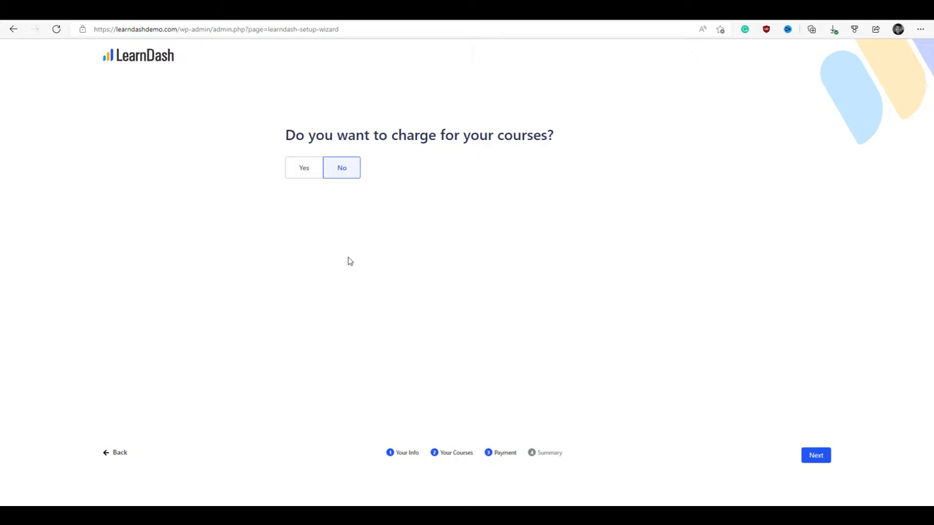
pyautogui.click(302, 169)
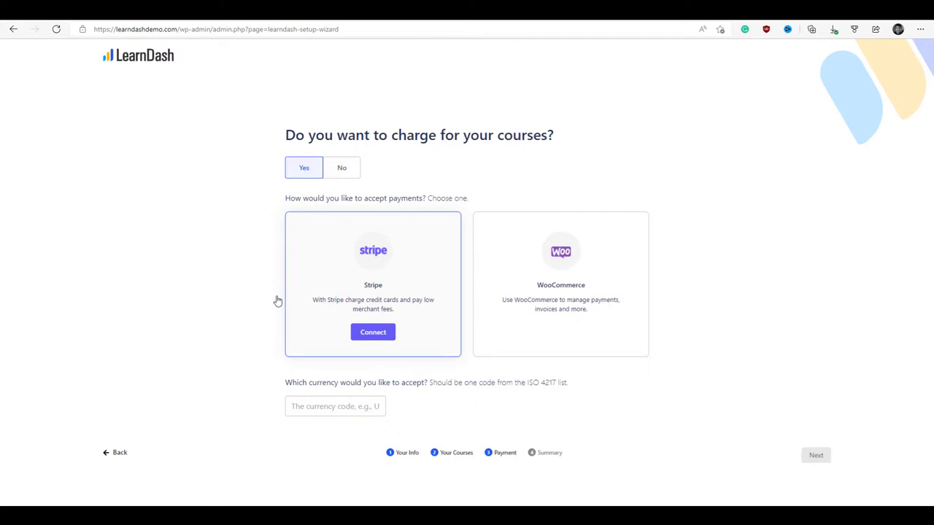
pyautogui.click(369, 333)
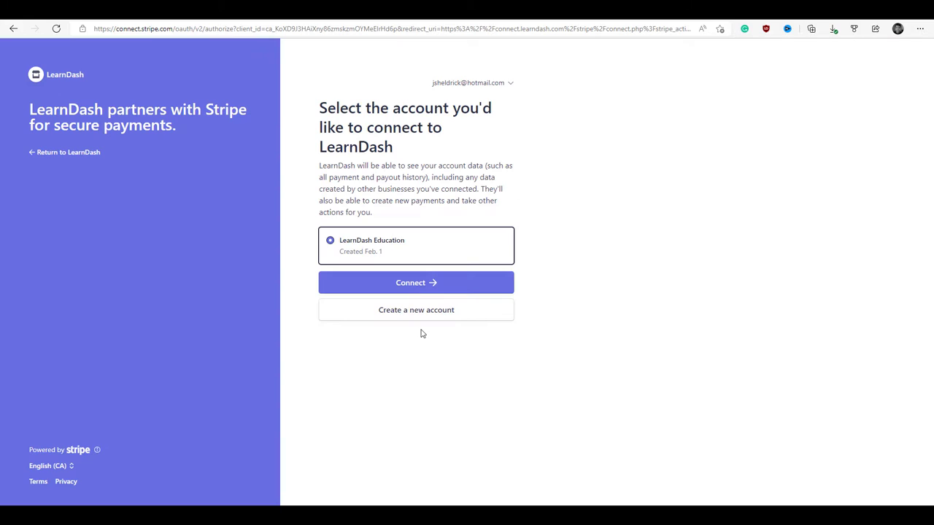
# Create a new Stripe account with the saved business details, then review and submit.
pyautogui.click(426, 314)
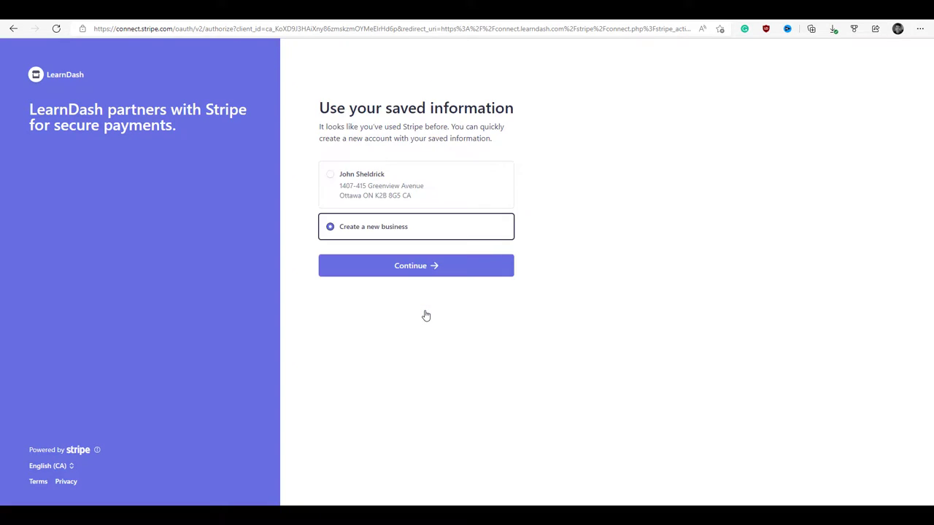
pyautogui.click(330, 179)
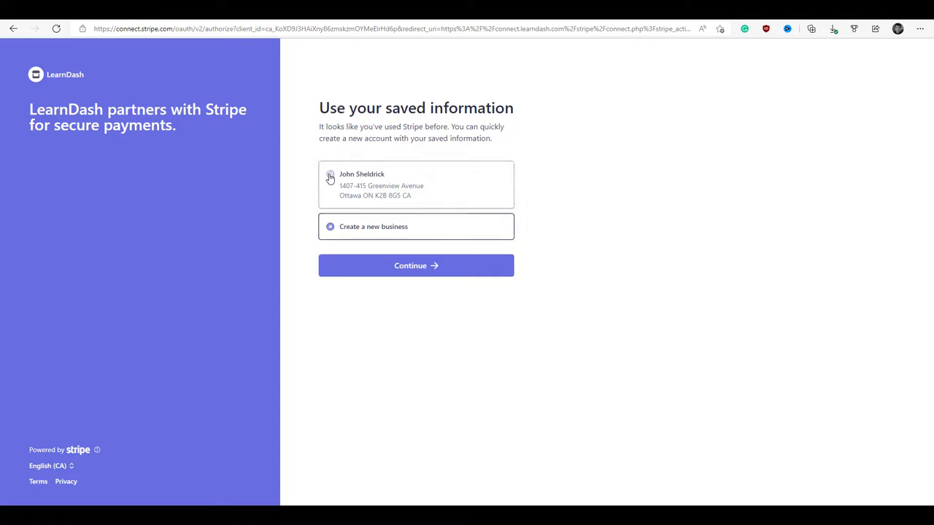
pyautogui.click(429, 269)
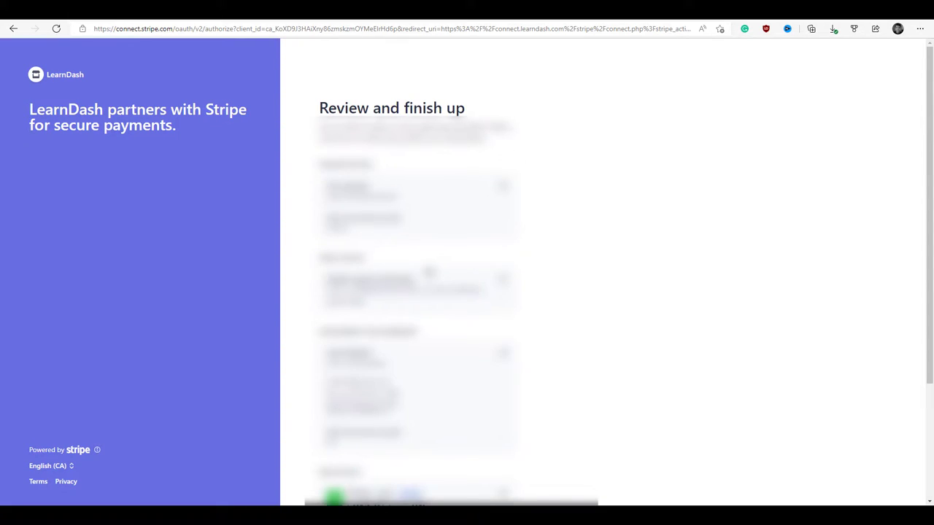
pyautogui.scroll(-2, 429, 271)
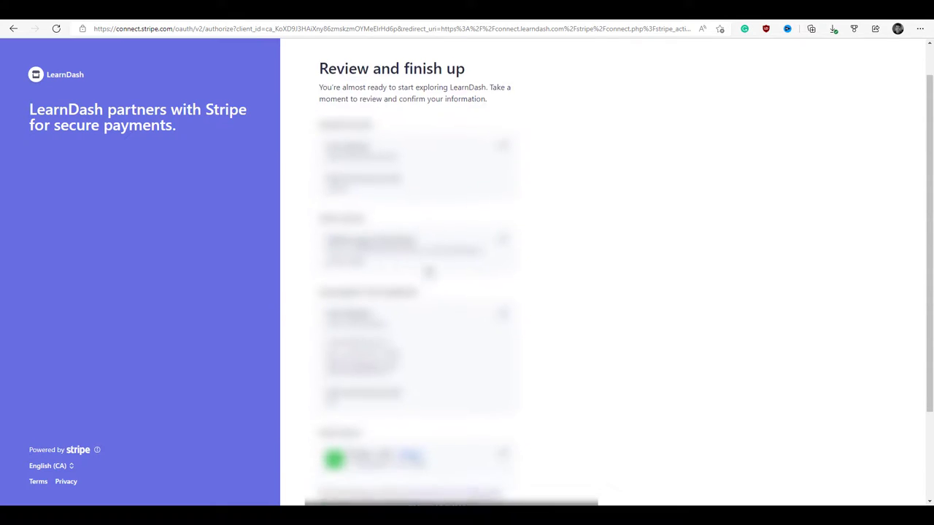
pyautogui.scroll(-1, 429, 271)
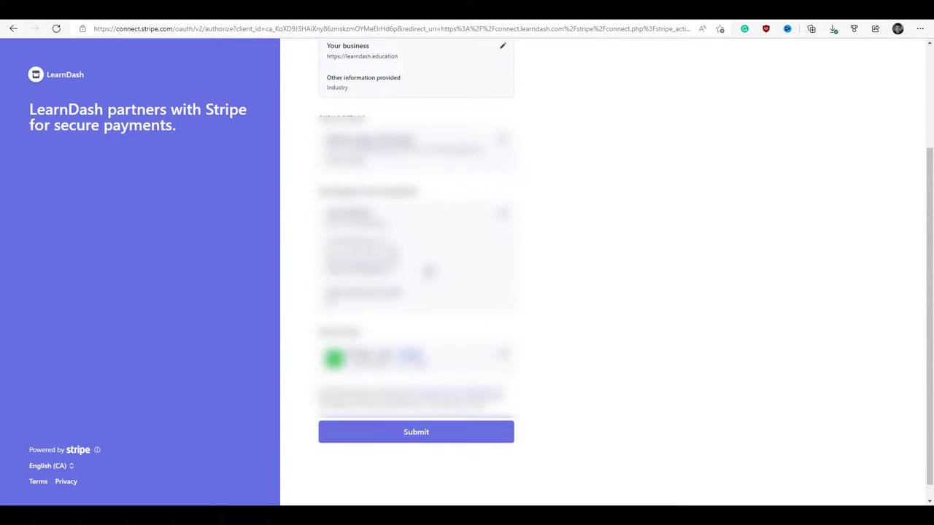
pyautogui.click(416, 432)
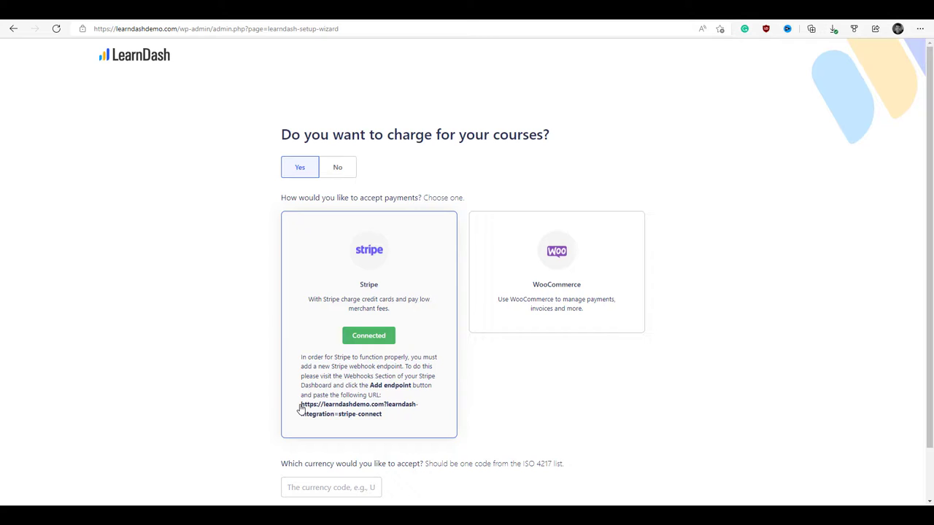
# Copy the LearnDash webhook URL and open the Stripe dashboard at stripe.com in a new tab.
pyautogui.moveTo(300, 409); pyautogui.dragTo(392, 428)
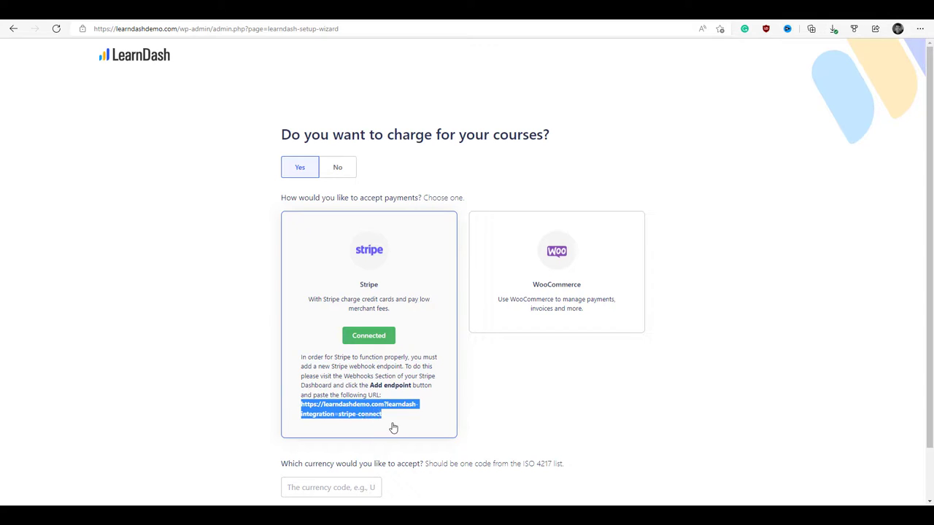
pyautogui.hotkey('ctrl', 'c')
pyautogui.hotkey('ctrl', 't')
pyautogui.write('stri')
pyautogui.press('Return')
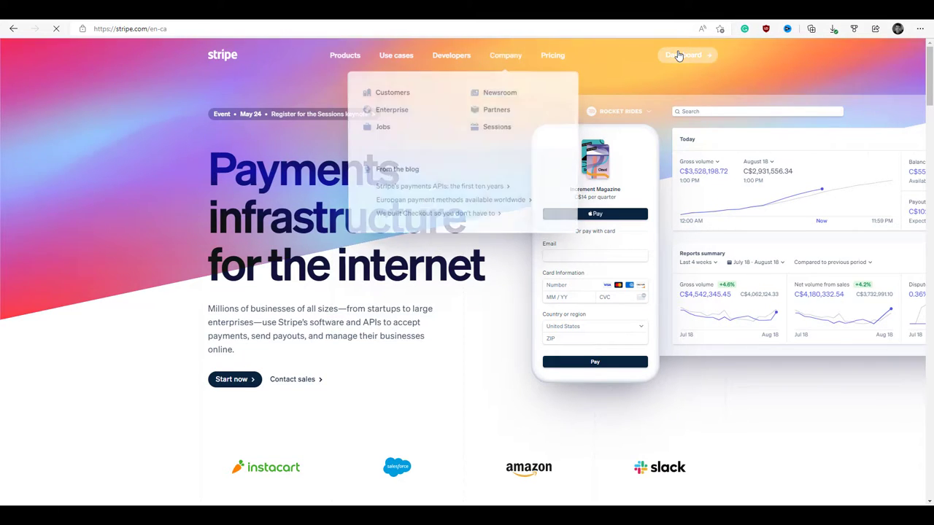
pyautogui.click(678, 56)
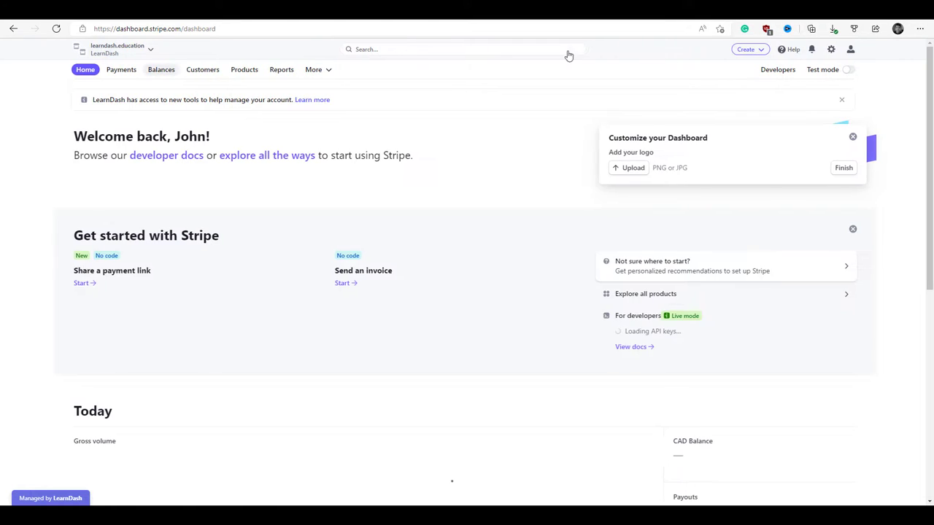
# Start a new Stripe webhook endpoint under Developers > Webhooks using the pasted LearnDash URL.
pyautogui.click(152, 53)
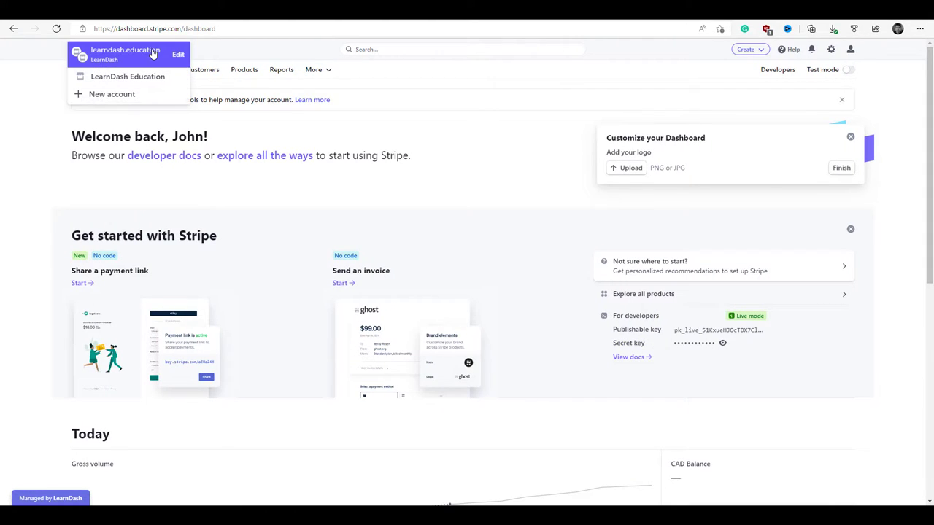
pyautogui.click(153, 53)
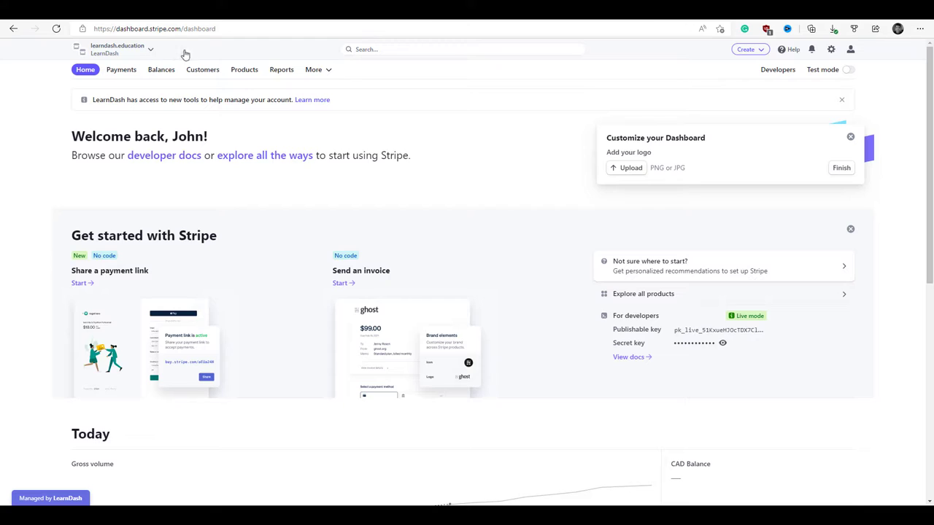
pyautogui.click(778, 71)
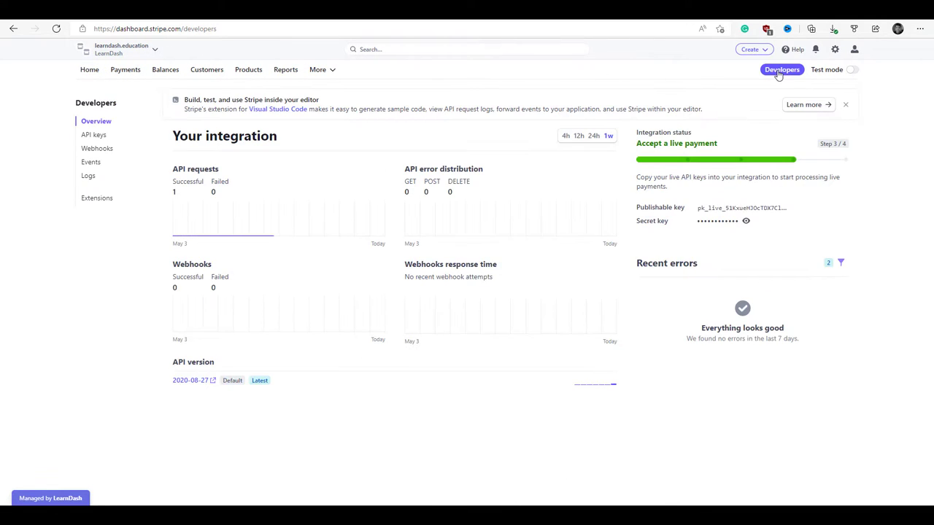
pyautogui.click(107, 153)
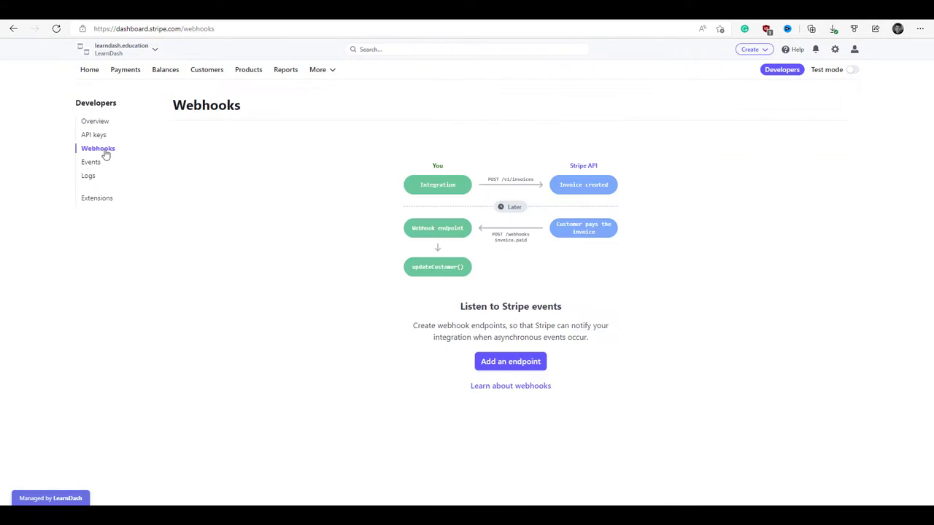
pyautogui.click(512, 364)
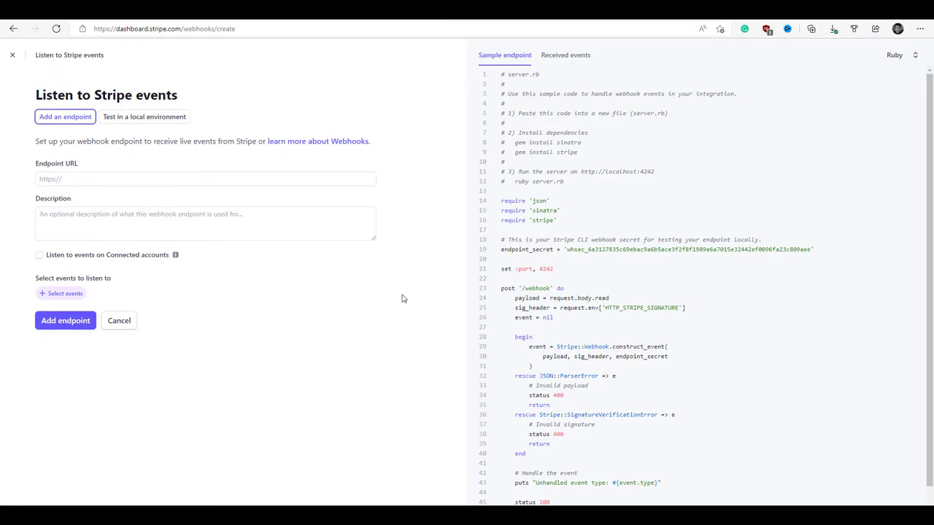
pyautogui.click(207, 180)
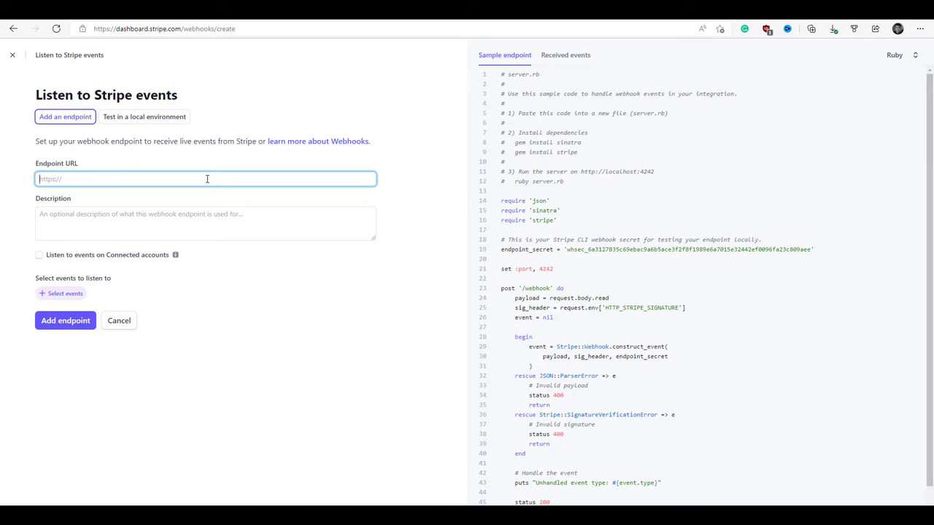
pyautogui.hotkey('ctrl', 'v')
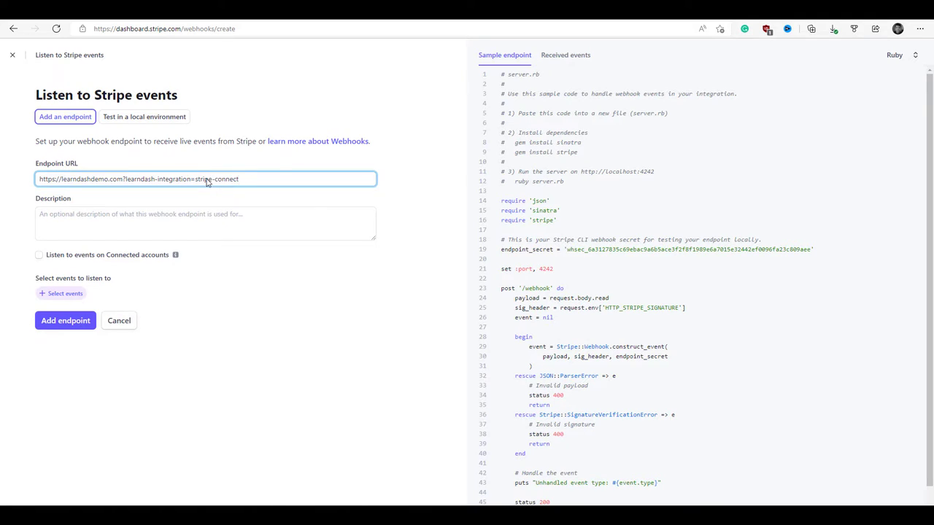
# Include connected accounts, select all events, create the endpoint, and return to the LearnDash wizard.
pyautogui.click(39, 256)
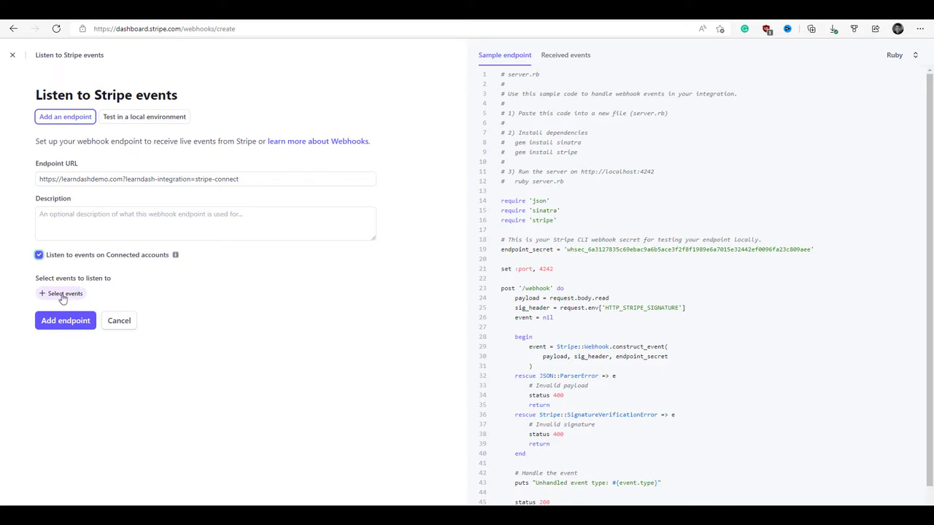
pyautogui.click(61, 295)
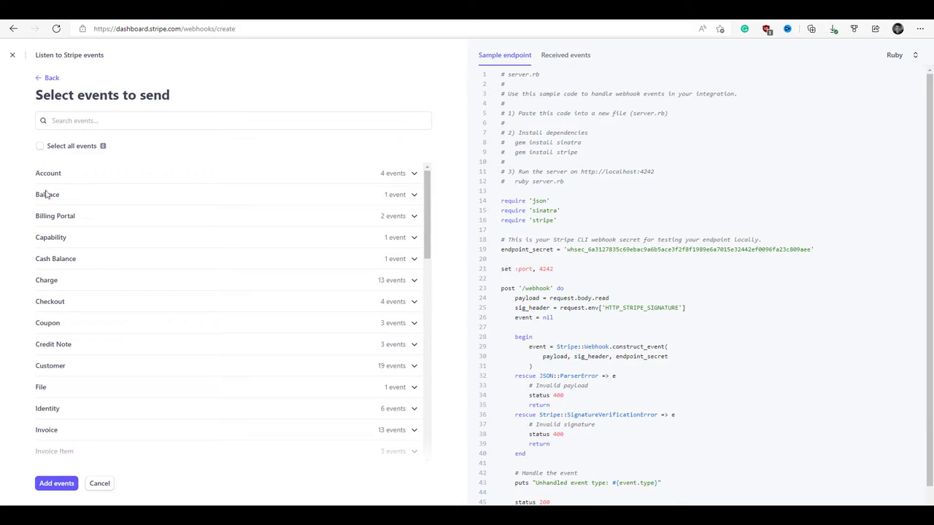
pyautogui.click(40, 147)
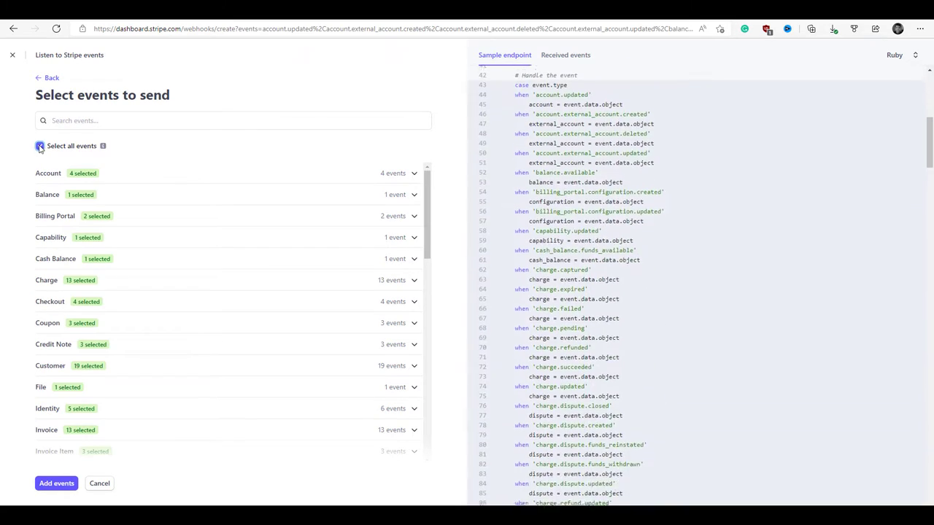
pyautogui.click(58, 484)
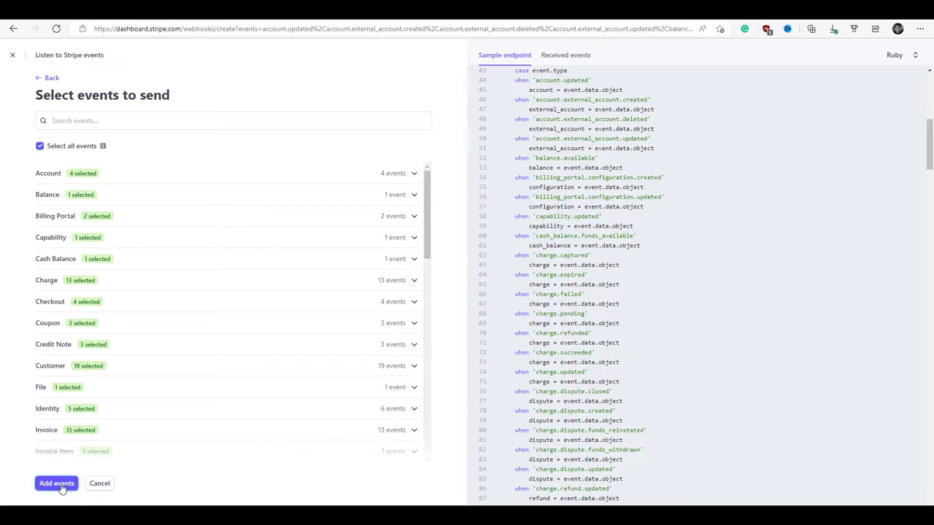
pyautogui.moveTo(461, 73); pyautogui.dragTo(456, 499)
pyautogui.click(65, 485)
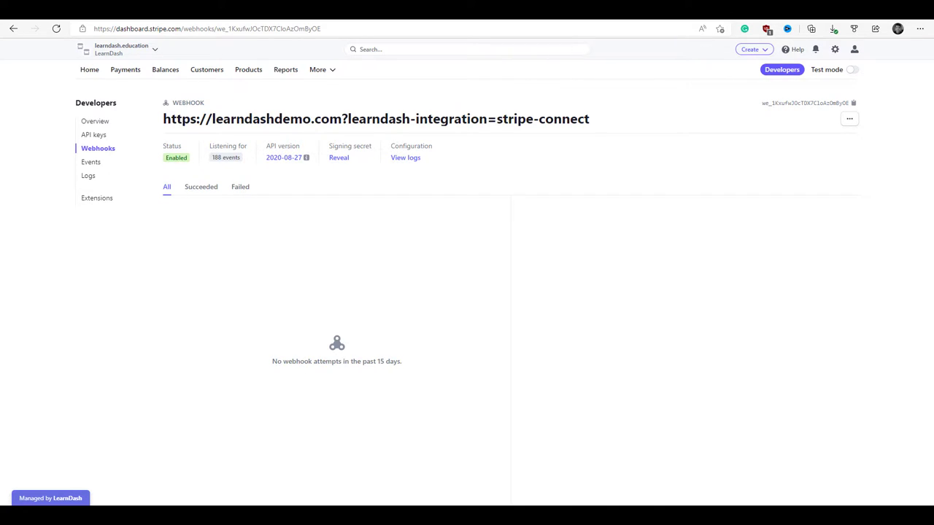
pyautogui.click(73, 10)
pyautogui.click(548, 393)
# Enter USD as the currency code, go to the summary, and choose Save & Complete.
pyautogui.scroll(-1, 548, 392)
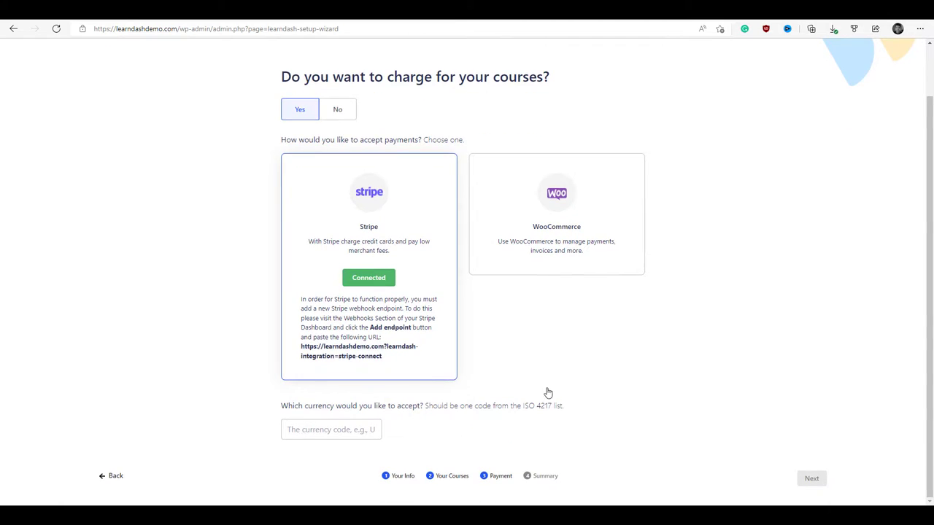
pyautogui.click(358, 429)
pyautogui.write('USD')
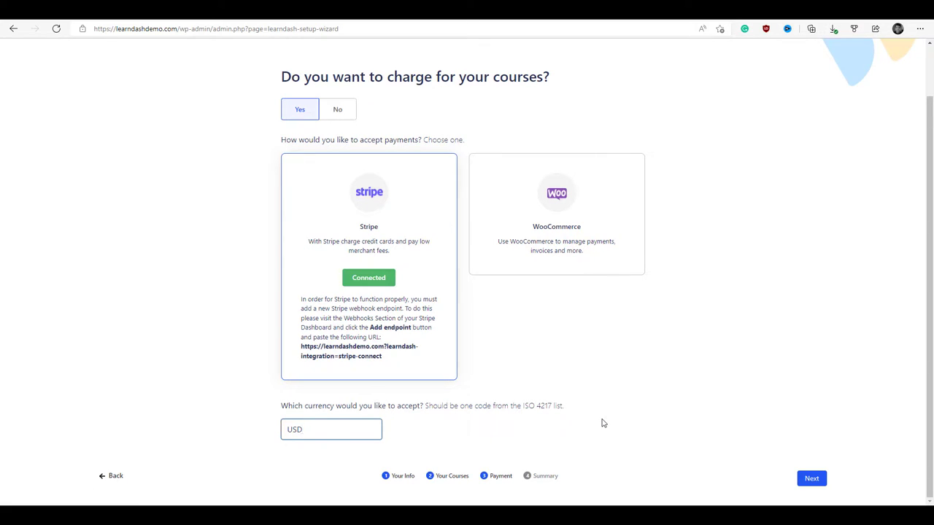
pyautogui.click(812, 480)
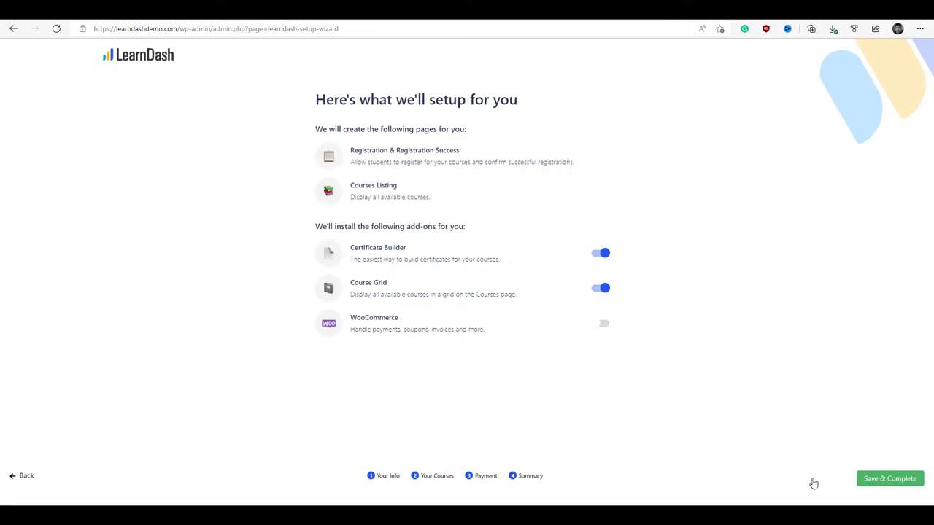
pyautogui.click(894, 482)
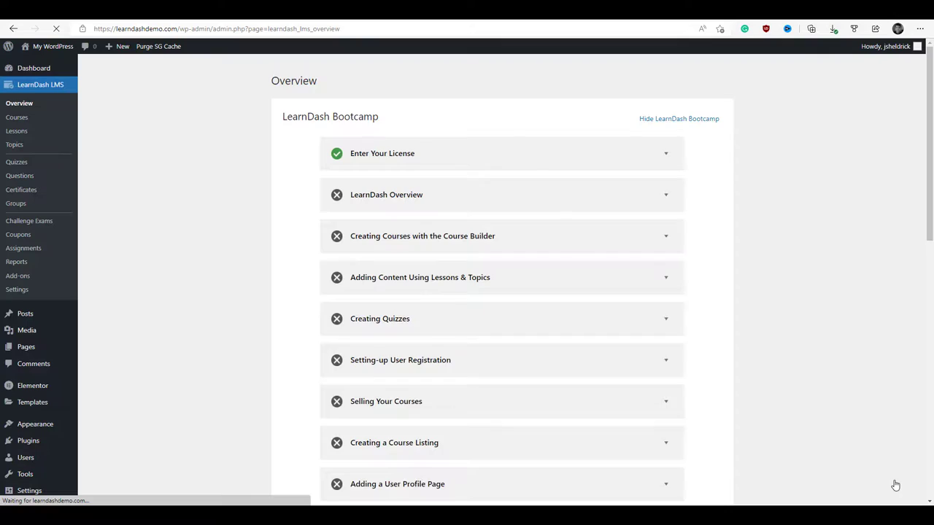
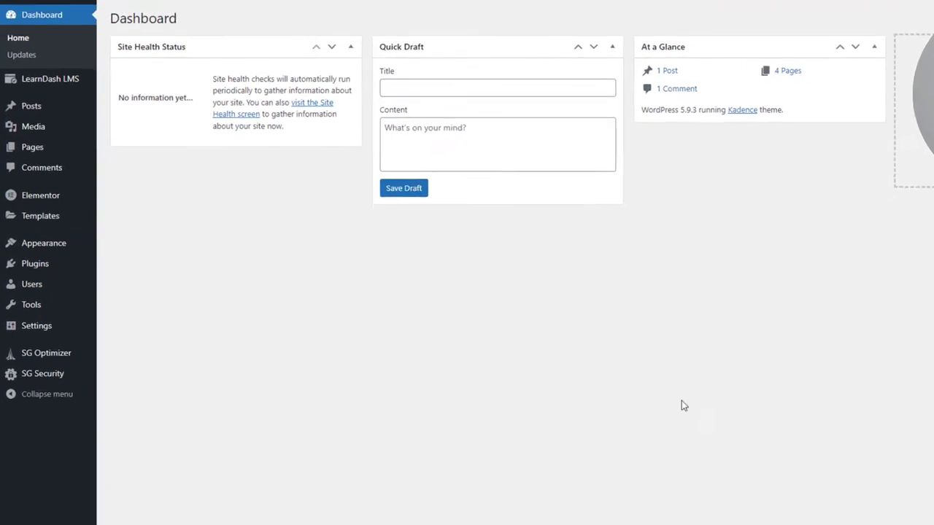
# Open the Elementor 'Course' template's import options from the Starter Templates library.
pyautogui.moveTo(65, 252)
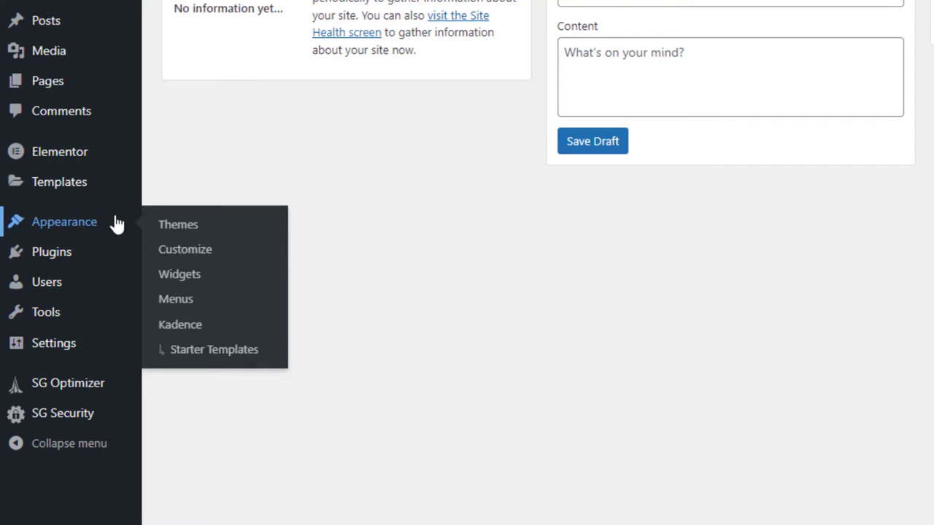
pyautogui.click(218, 354)
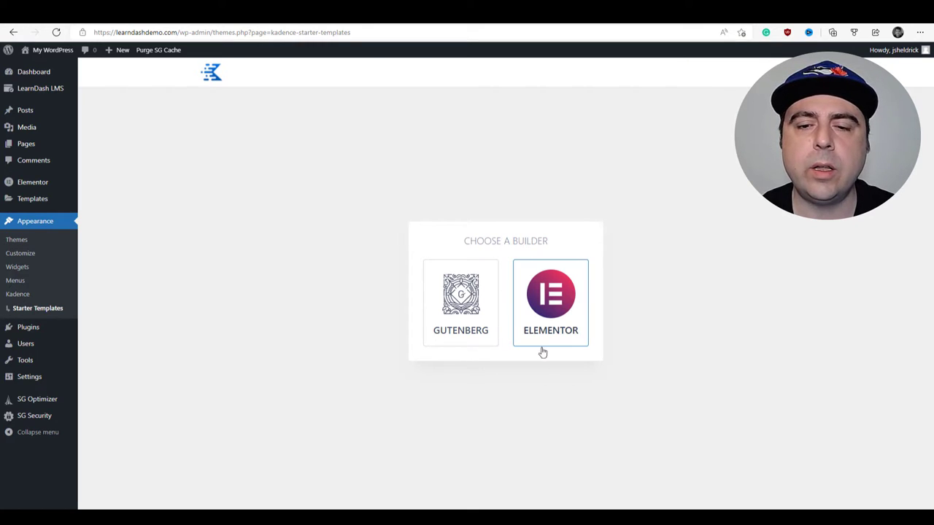
pyautogui.click(554, 314)
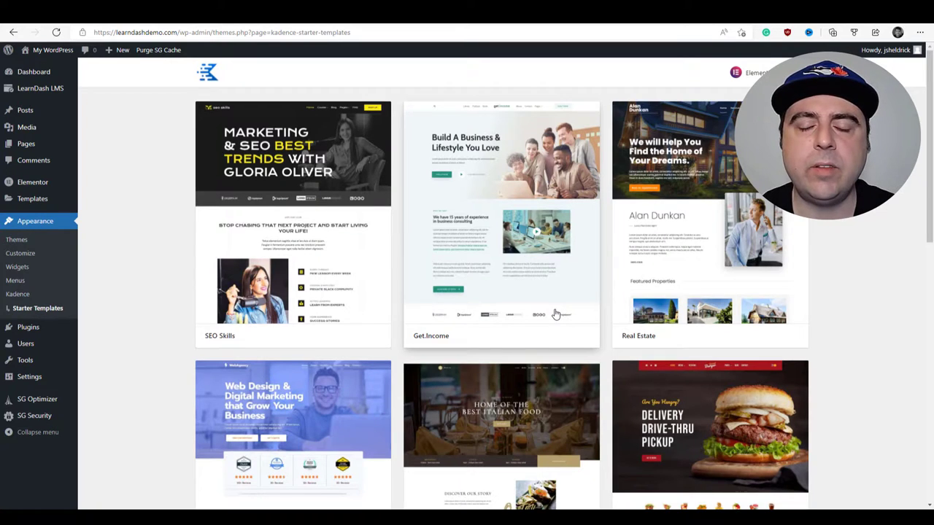
pyautogui.scroll(-3, 554, 314)
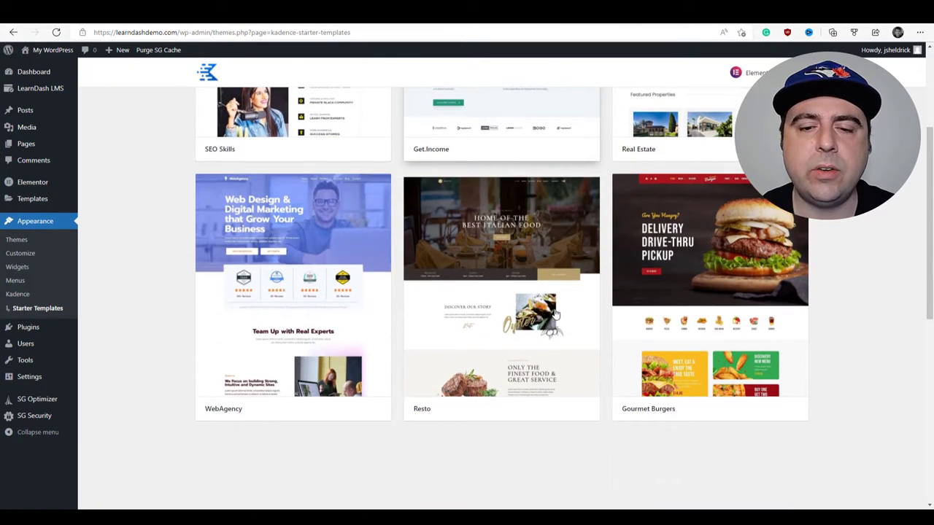
pyautogui.scroll(-3, 555, 314)
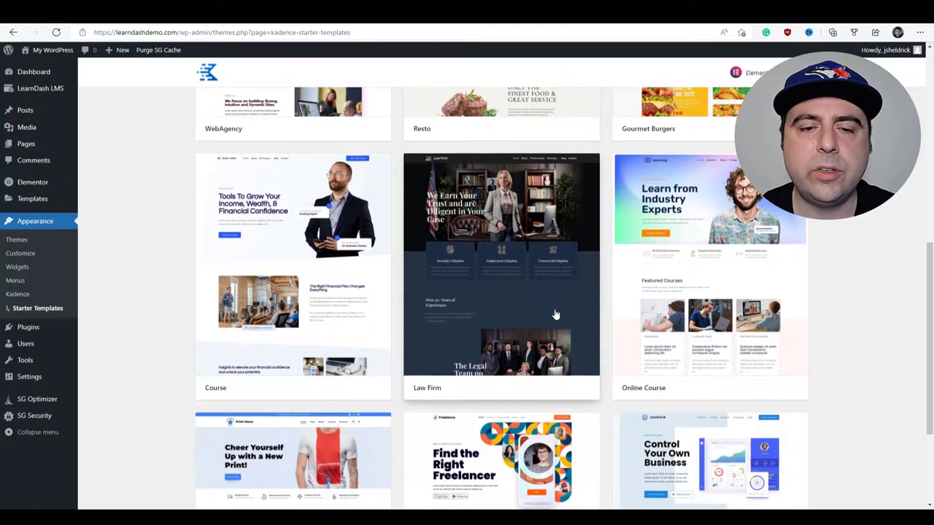
pyautogui.click(316, 282)
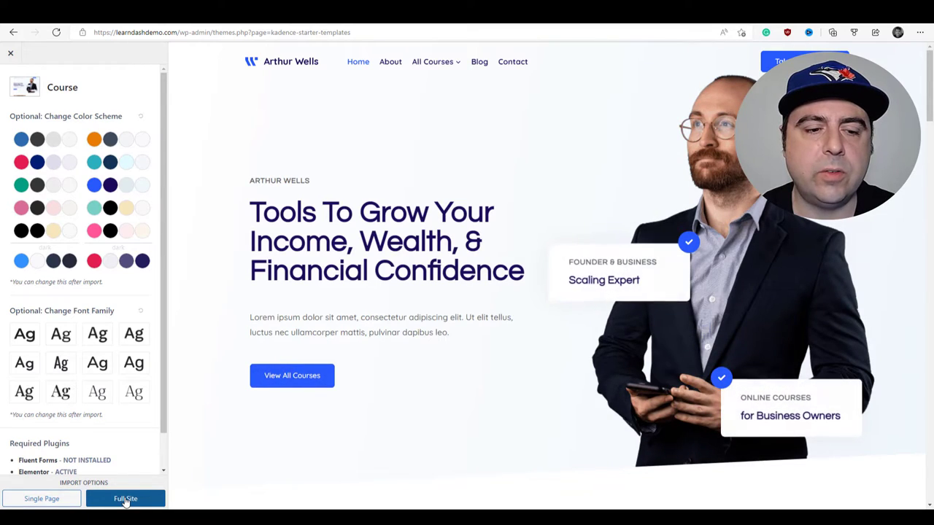
# Import the Course template as a full site, accepting the privacy policy and skipping the subscription.
pyautogui.click(125, 499)
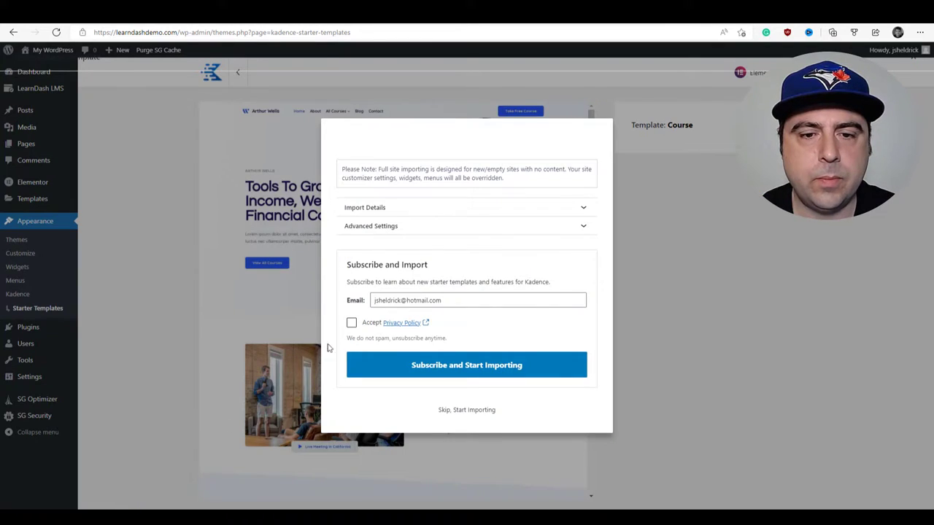
pyautogui.click(352, 322)
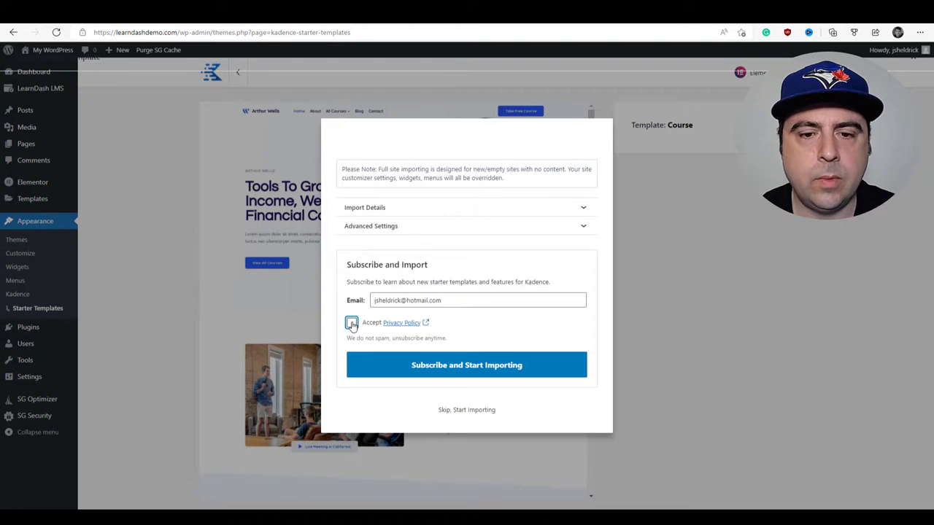
pyautogui.click(475, 410)
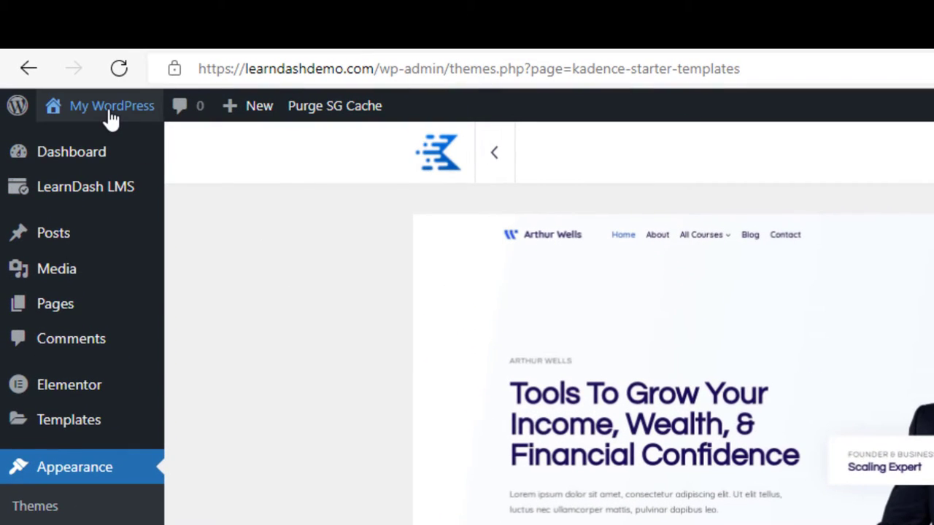
pyautogui.moveTo(51, 53)
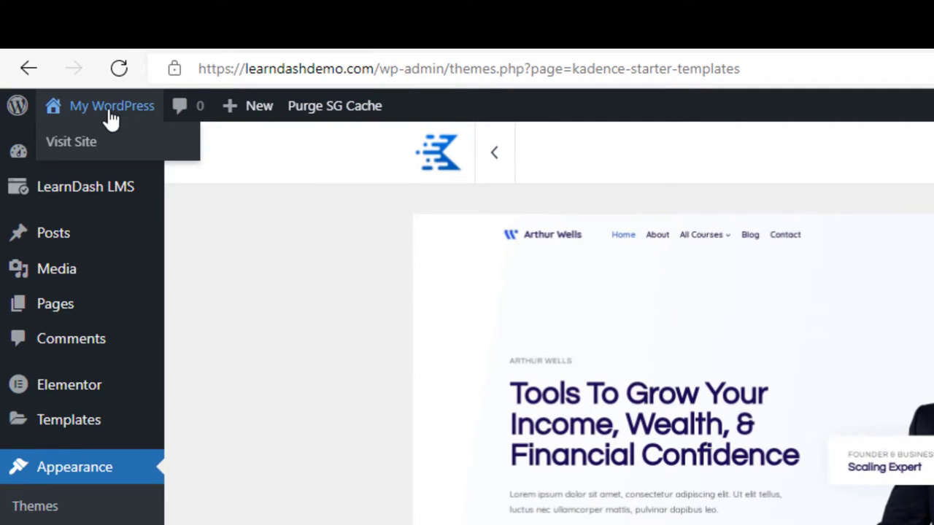
# View the live homepage and scroll through the imported Course design.
pyautogui.click(111, 119)
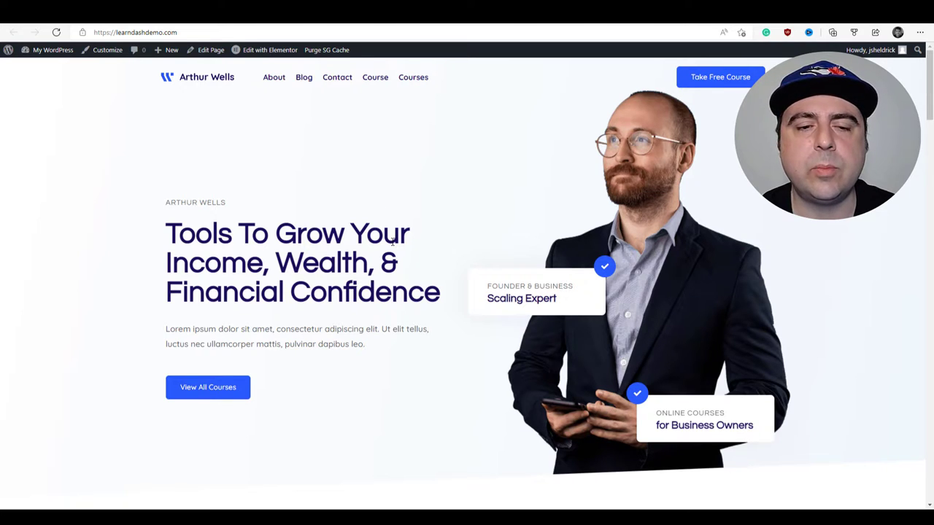
pyautogui.scroll(-8, 392, 243)
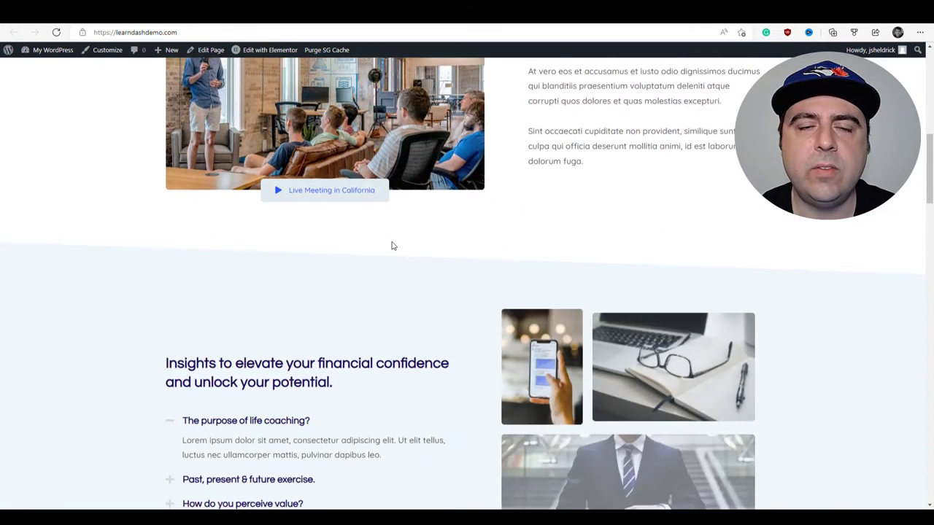
pyautogui.scroll(8, 392, 243)
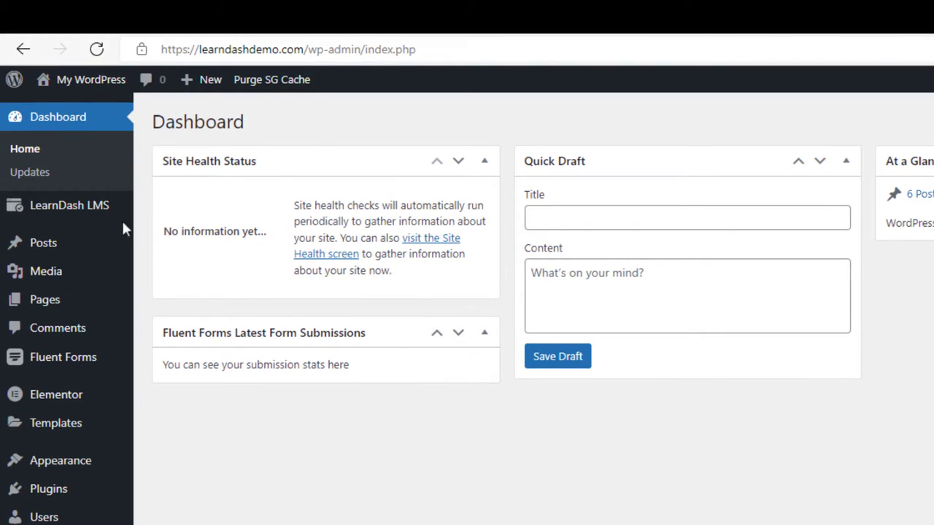
# Start a new LearnDash course titled 'How to Build a LearnDash Course'.
pyautogui.moveTo(108, 220)
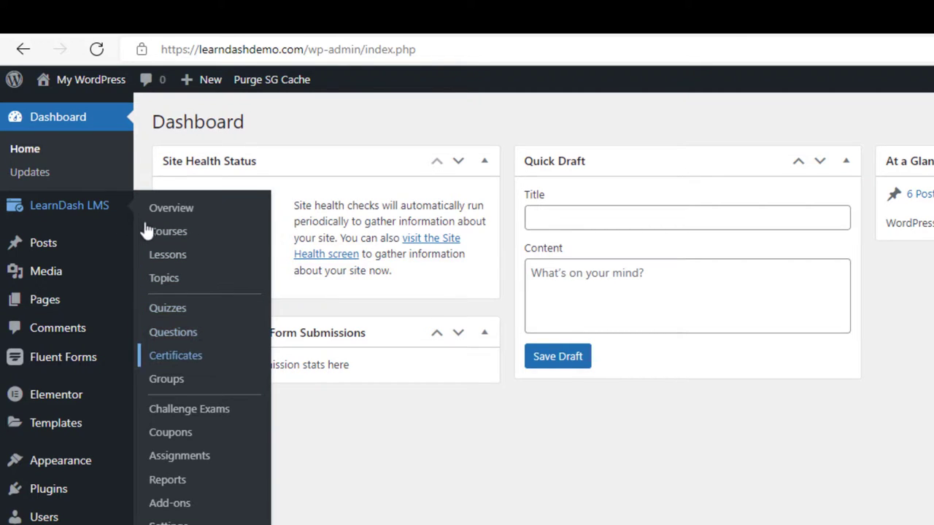
pyautogui.click(176, 235)
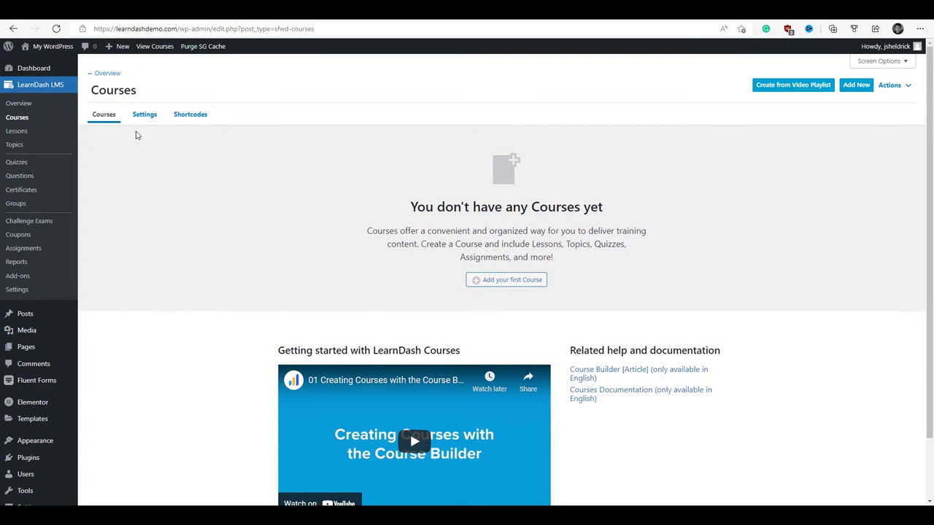
pyautogui.click(859, 86)
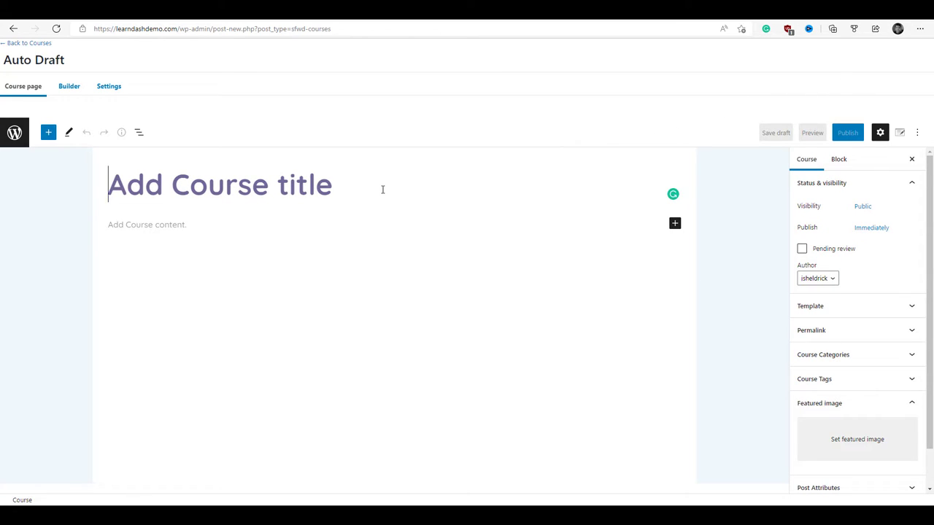
pyautogui.write('Ho')
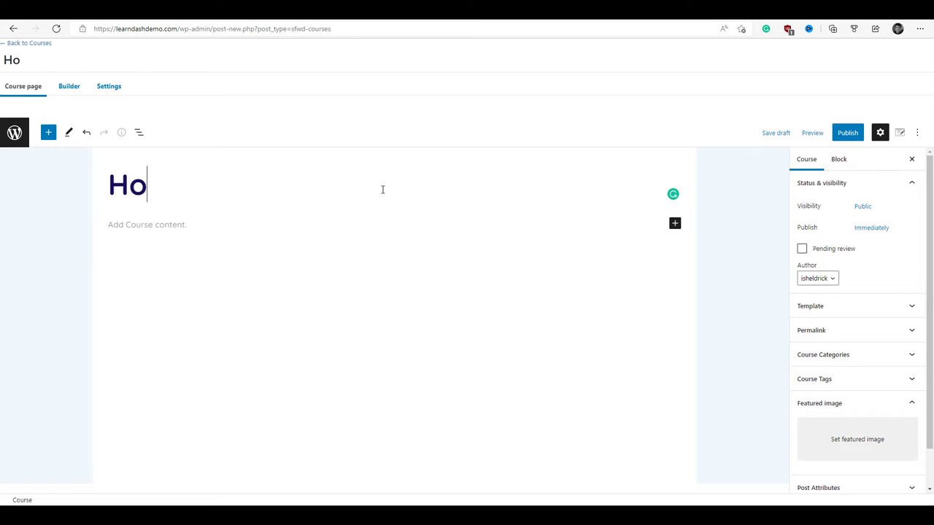
pyautogui.write('w to Build a')
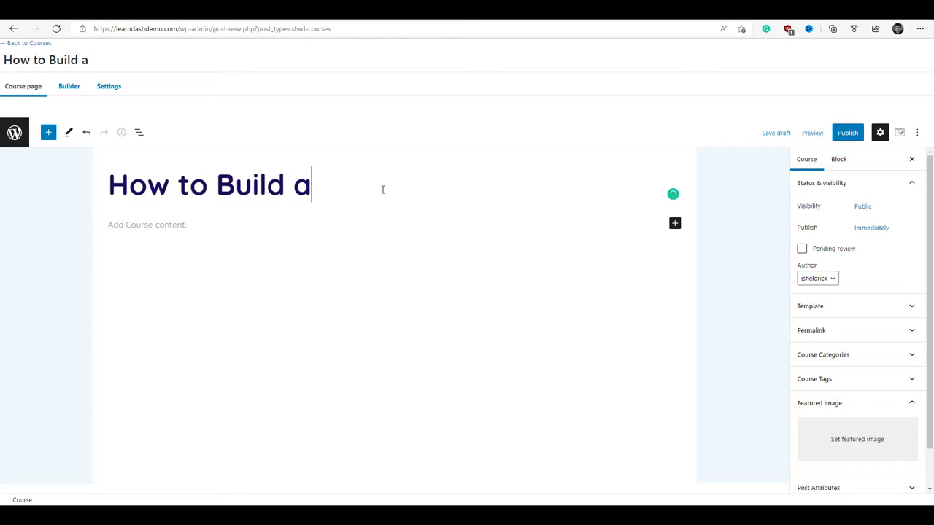
pyautogui.write(' LearnDash C')
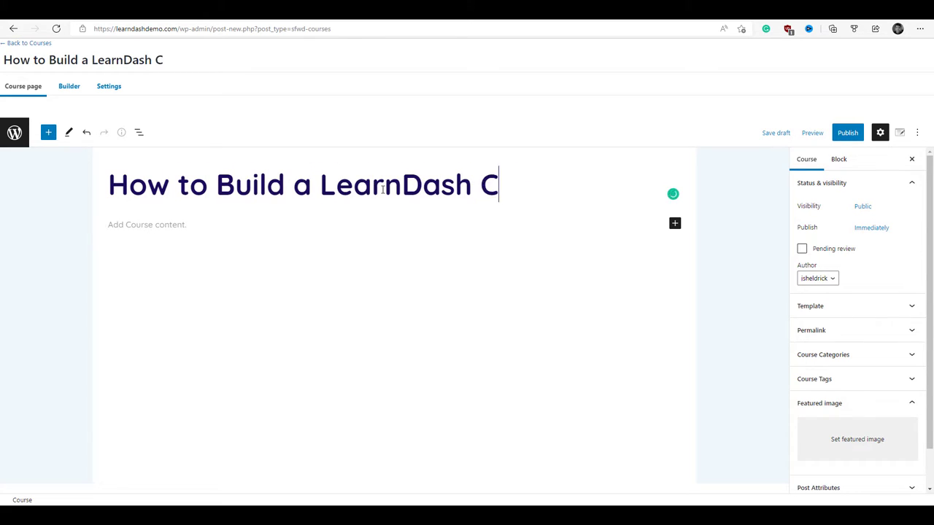
pyautogui.write('ourse')
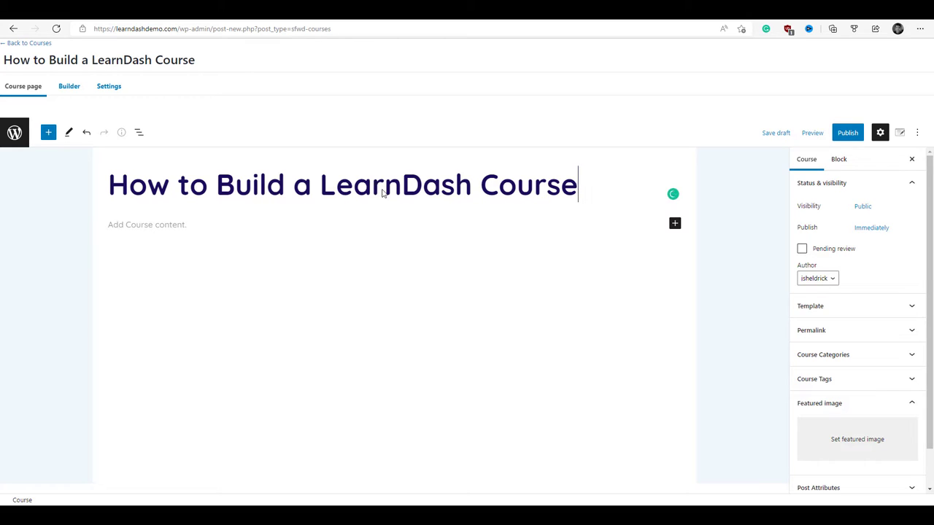
# Set the office-meeting photo as the course's featured image.
pyautogui.click(850, 444)
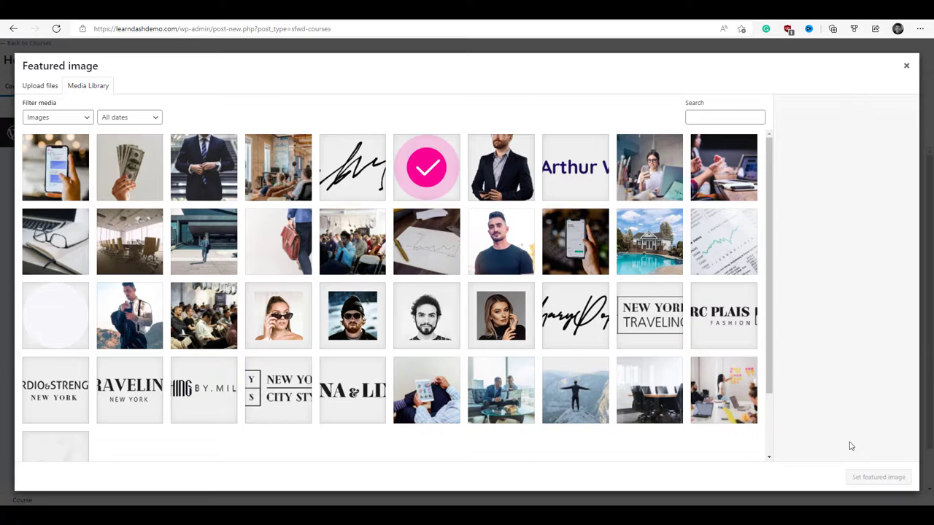
pyautogui.click(508, 398)
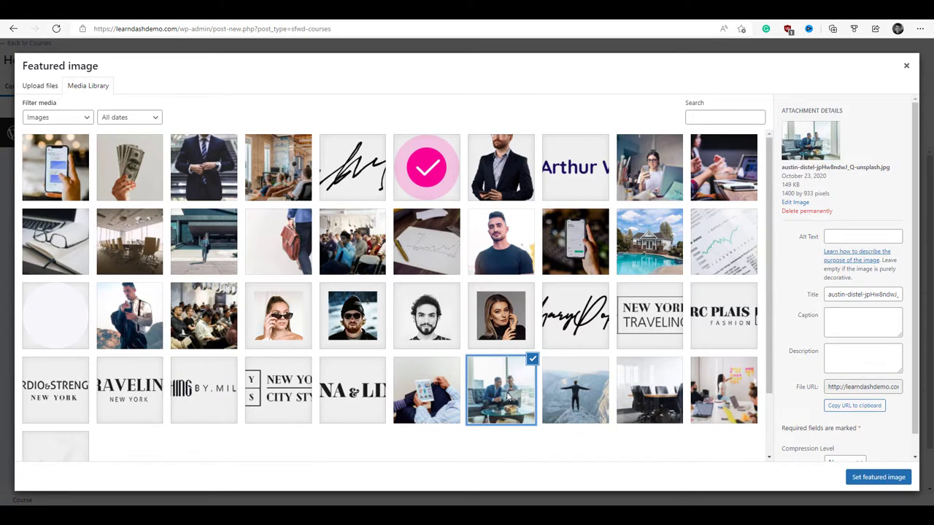
pyautogui.click(870, 478)
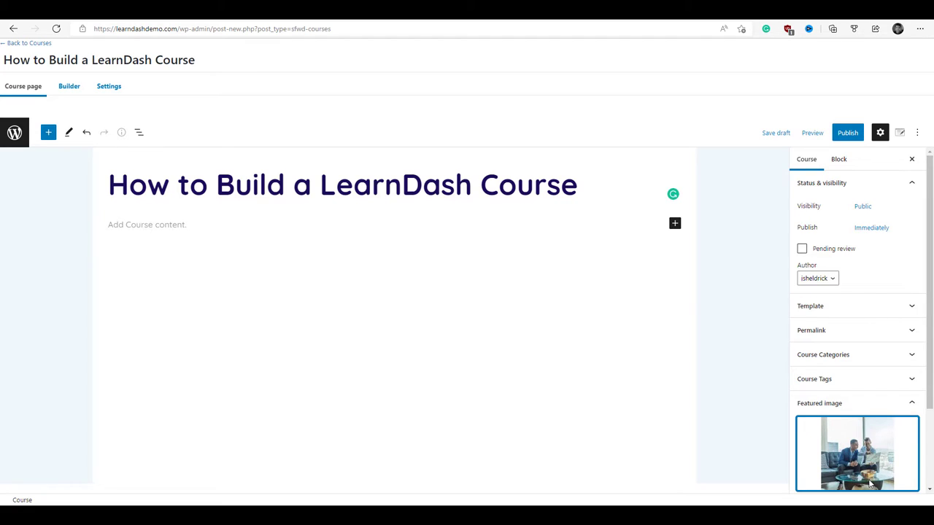
# In the course Builder, add an 'Introduction' section heading and a 'Welcome to the Course' lesson.
pyautogui.click(69, 89)
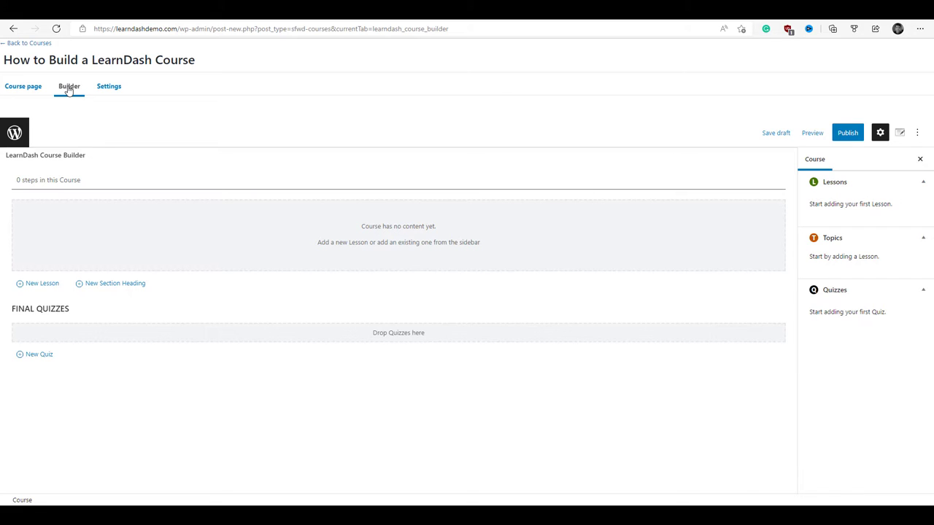
pyautogui.click(123, 285)
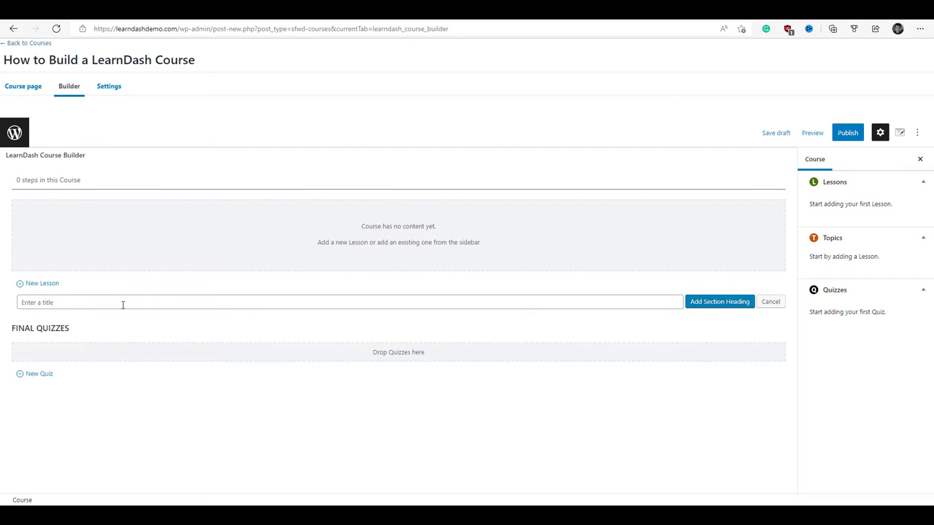
pyautogui.write('Introduction')
pyautogui.click(687, 303)
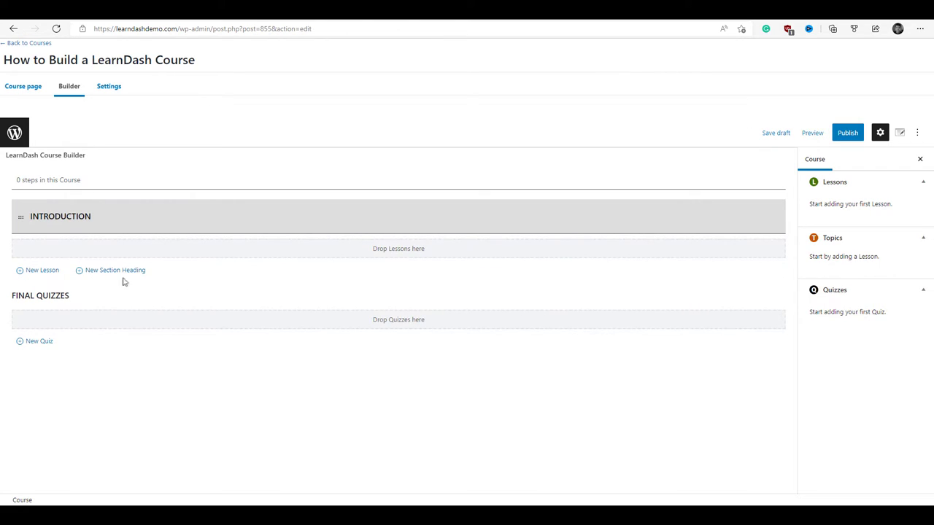
pyautogui.click(42, 273)
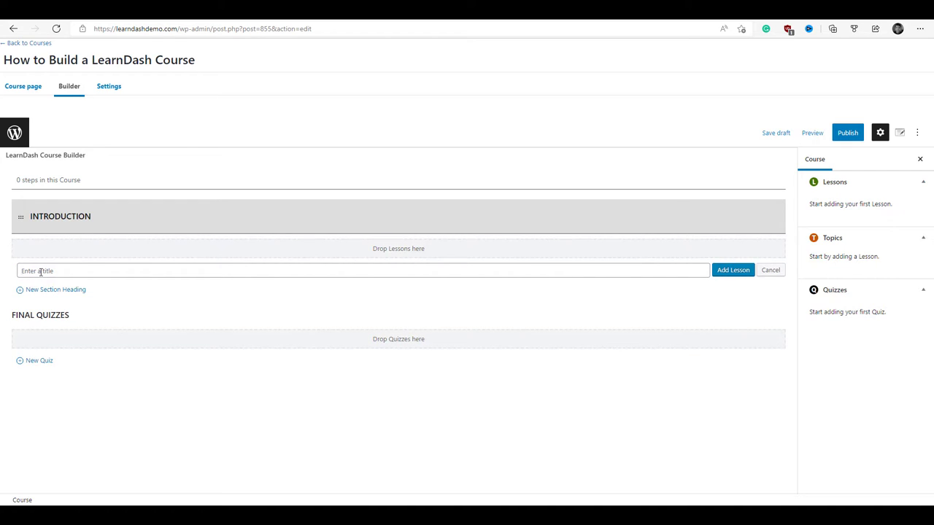
pyautogui.write('Welcome to the Course')
pyautogui.click(728, 270)
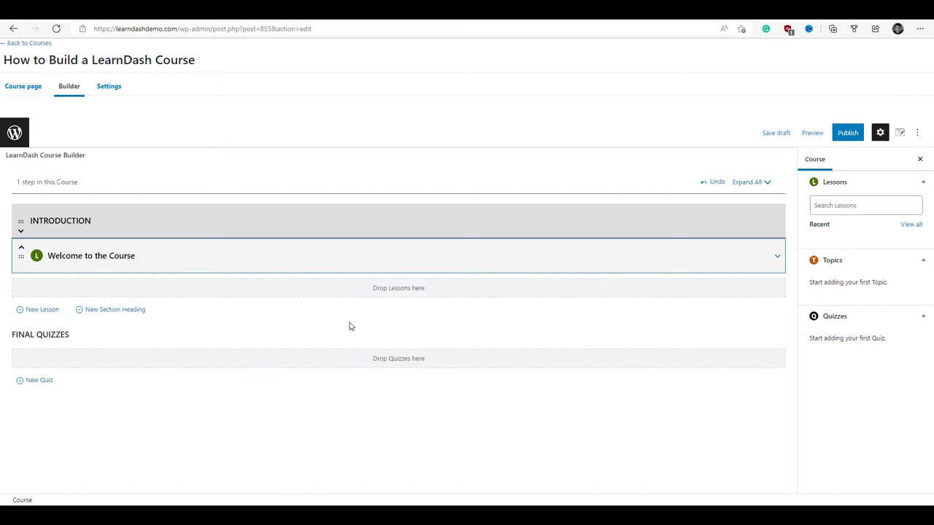
# Add a 'Building Out a Course Structure' section heading with an 'Adding a Course' lesson.
pyautogui.click(130, 312)
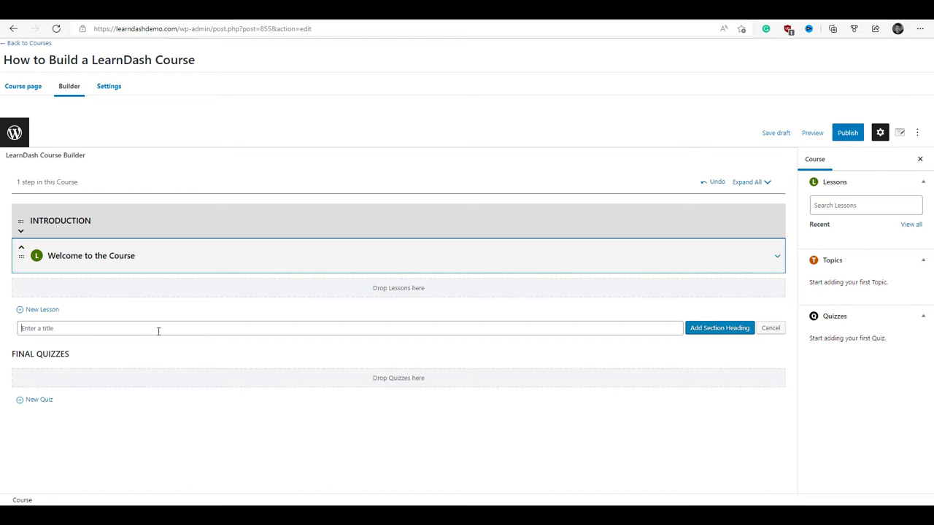
pyautogui.write('Building Out a Course Structure')
pyautogui.click(702, 333)
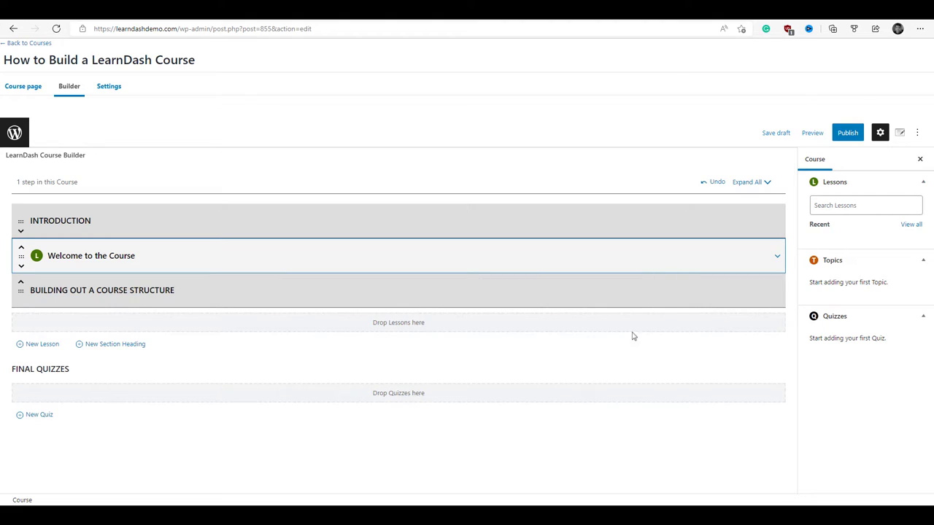
pyautogui.click(43, 347)
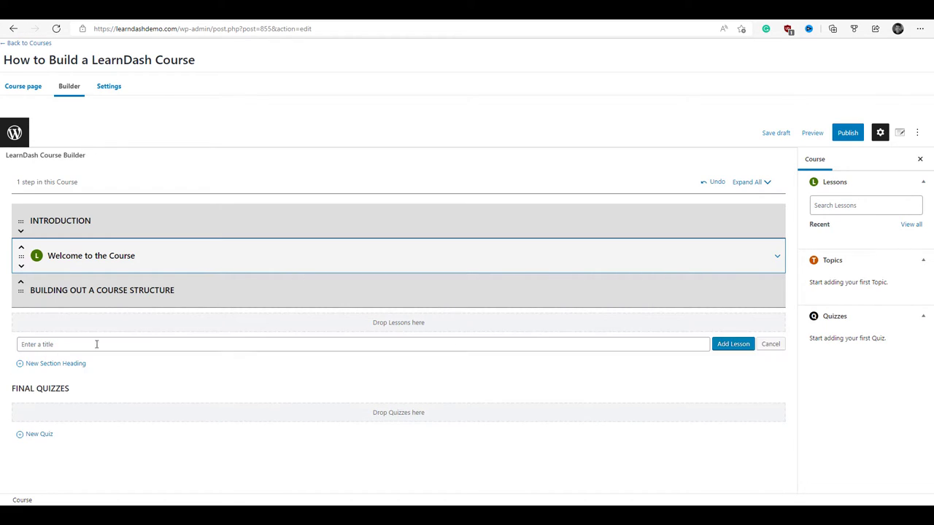
pyautogui.write('Adding a Course')
pyautogui.click(727, 345)
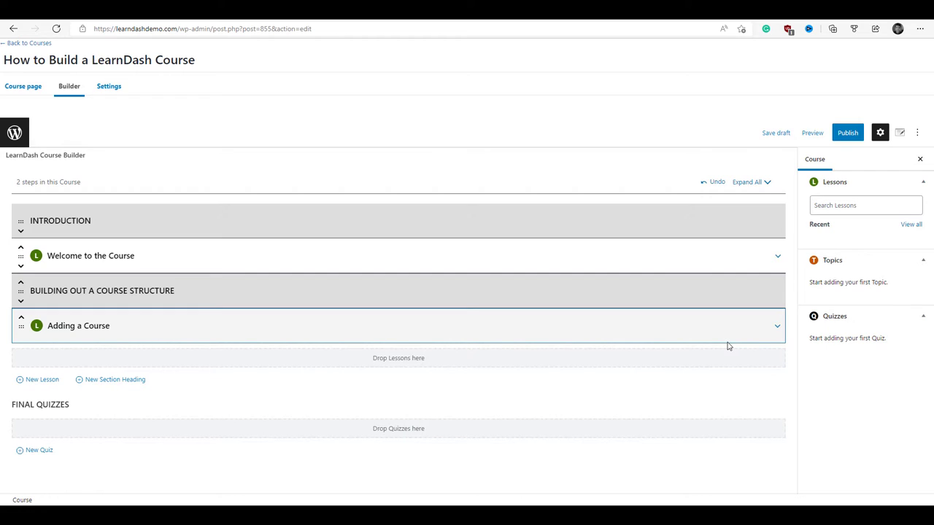
# Add topics 'Naming Your Course' and 'Building Out Your Course Structure' to the Adding a Course lesson.
pyautogui.moveTo(778, 330)
pyautogui.click(778, 328)
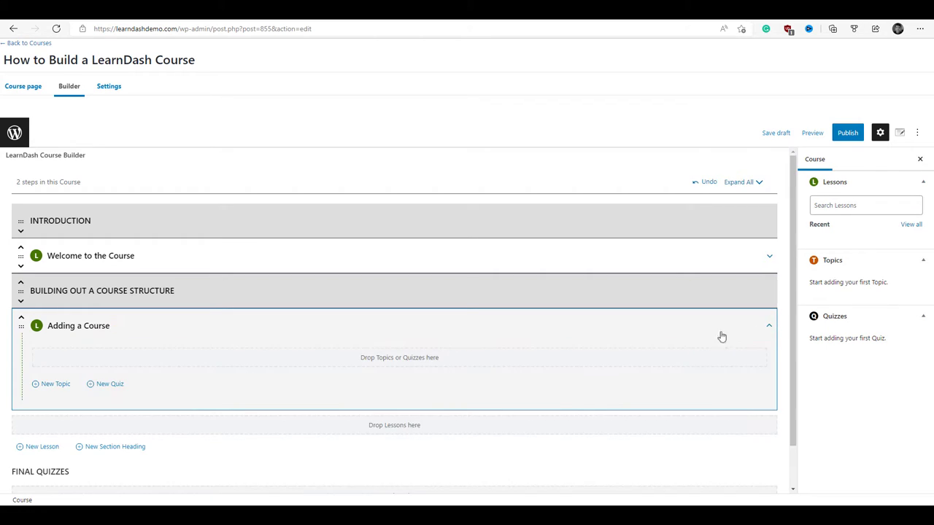
pyautogui.click(57, 385)
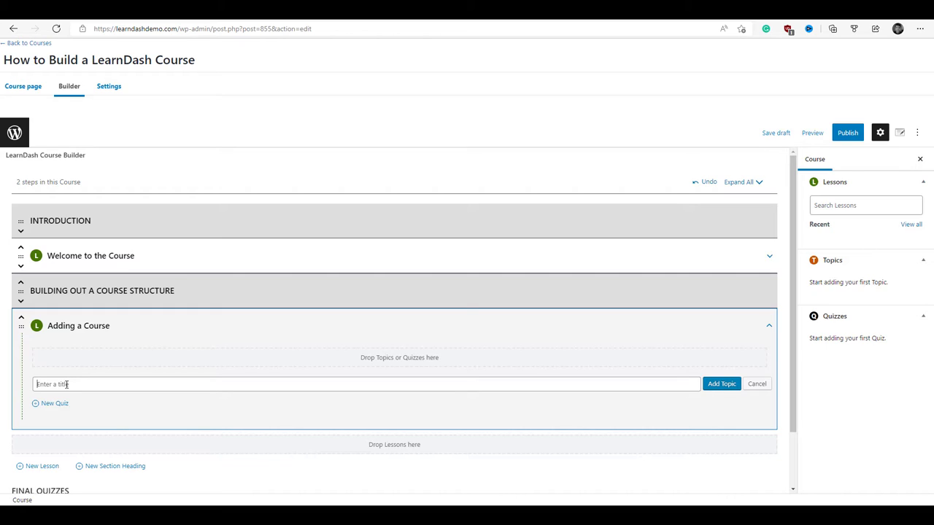
pyautogui.write('Naming Your Course')
pyautogui.click(713, 384)
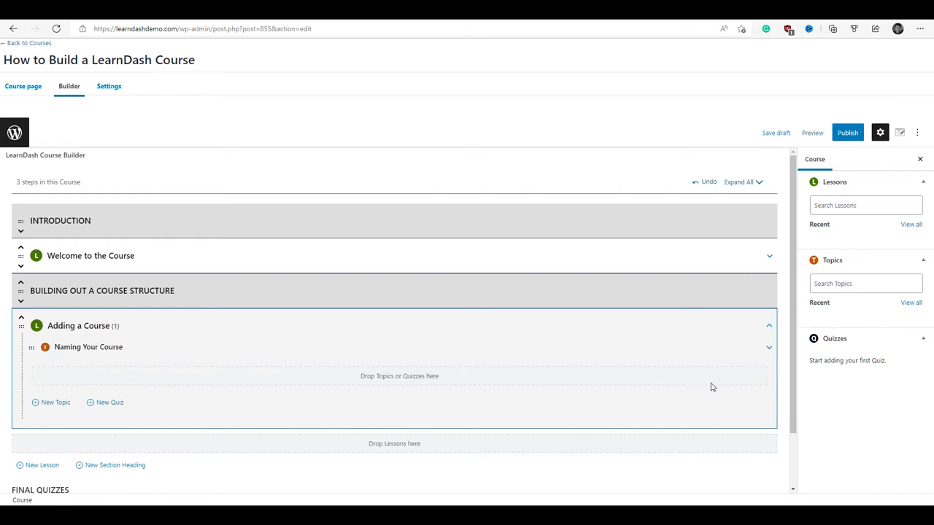
pyautogui.click(55, 405)
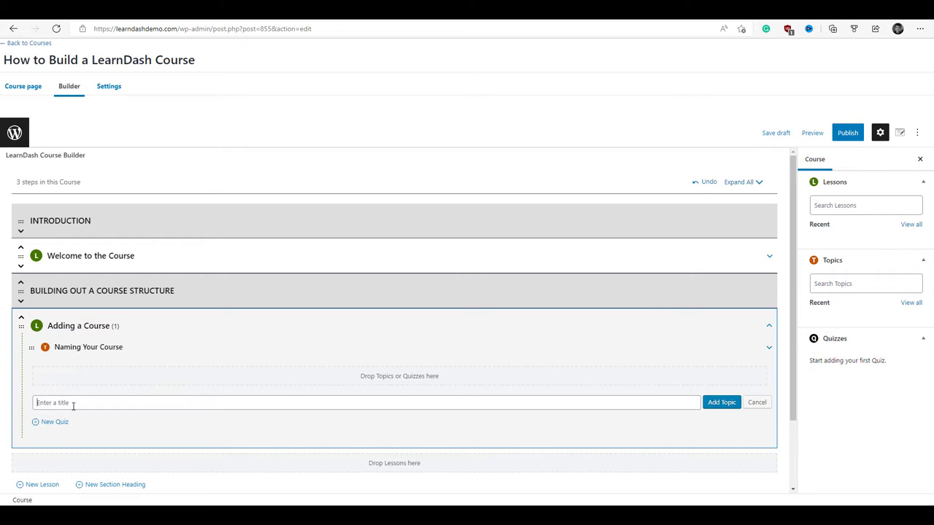
pyautogui.write('Buid')
pyautogui.press('BackSpace')
pyautogui.write('lding Out Your Course Structure')
pyautogui.click(721, 403)
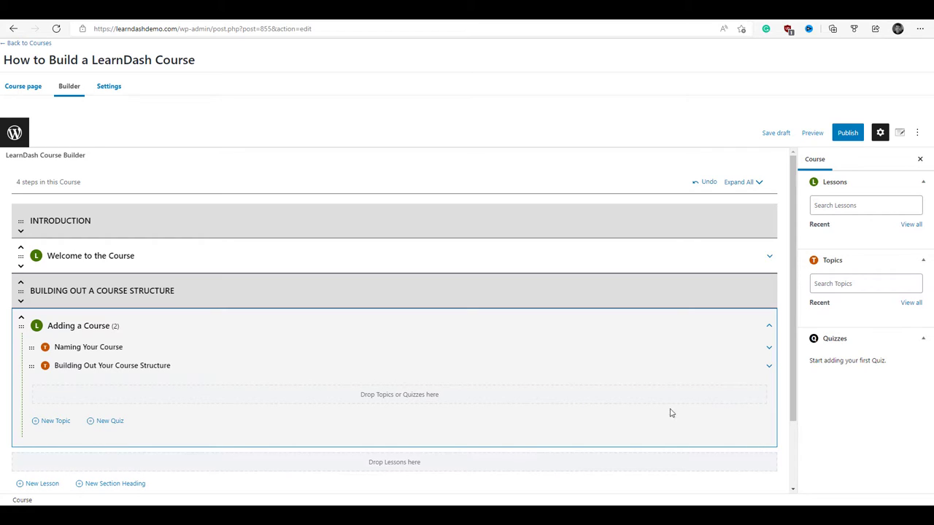
# Add a third topic, 'Adding Headings, Lessons, and Topics', to the lesson.
pyautogui.click(44, 423)
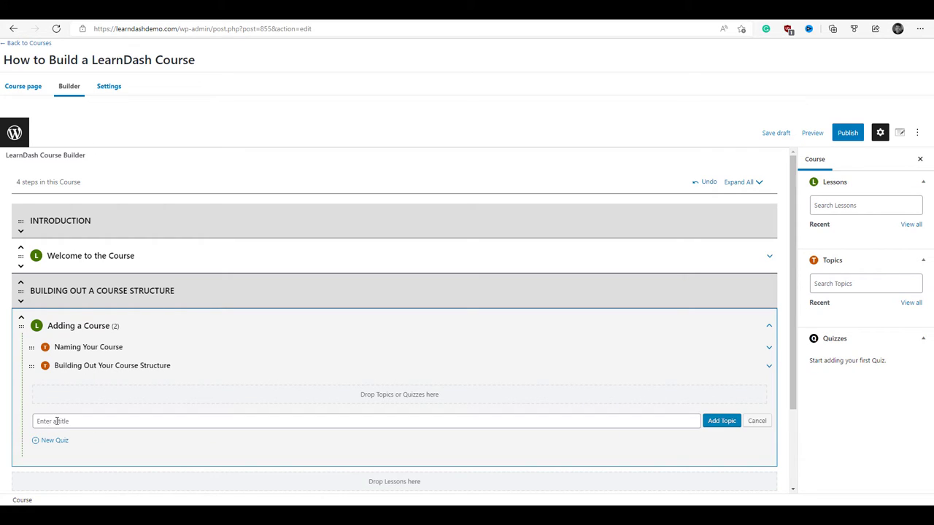
pyautogui.write('Adding Headings, Lessons, and Topics')
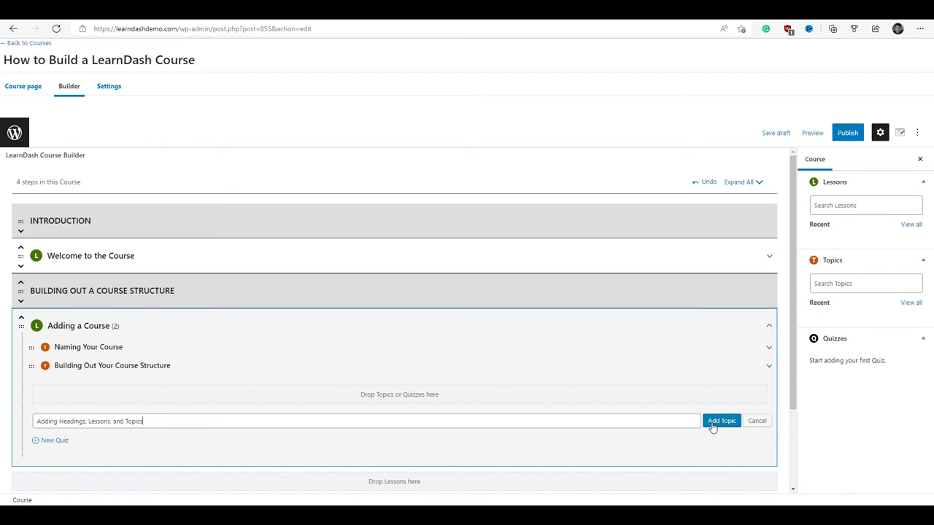
pyautogui.click(710, 422)
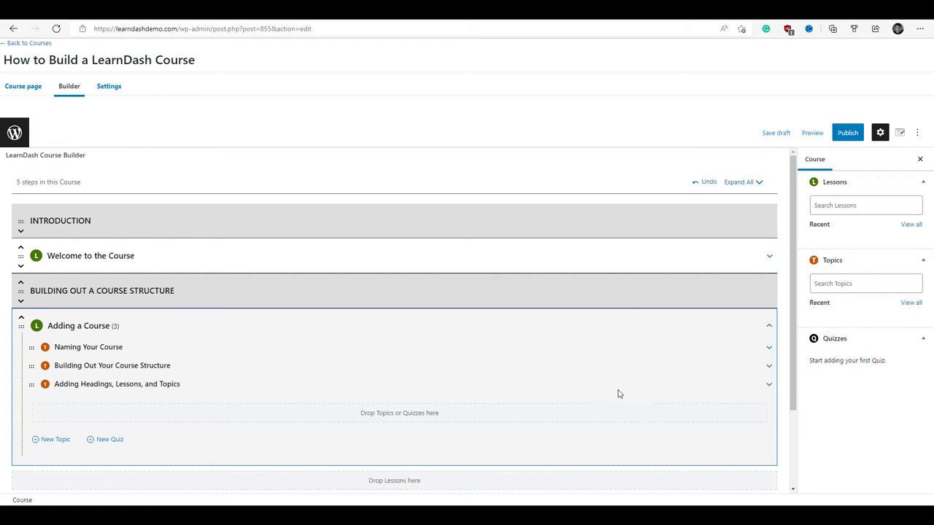
pyautogui.moveTo(615, 392)
# In the course Settings, set the Course Access Settings access mode to Free.
pyautogui.click(116, 91)
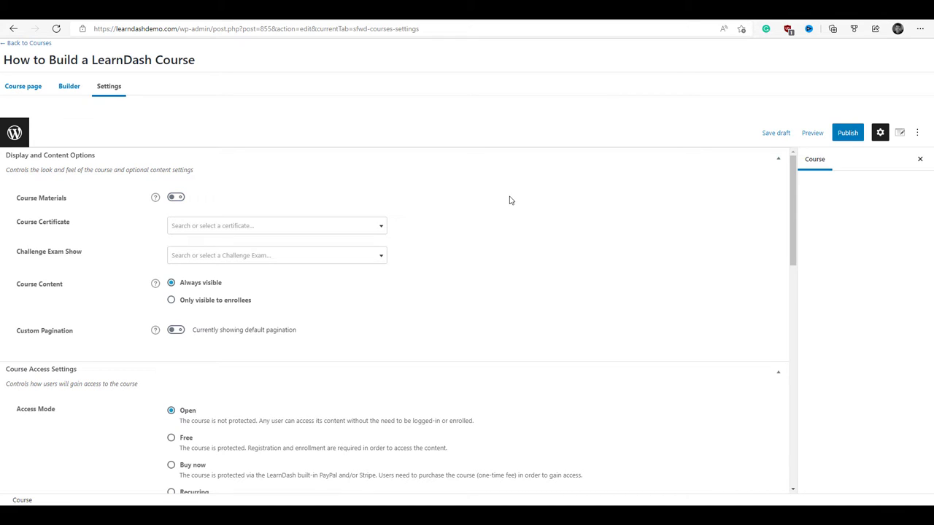
pyautogui.scroll(-1, 511, 201)
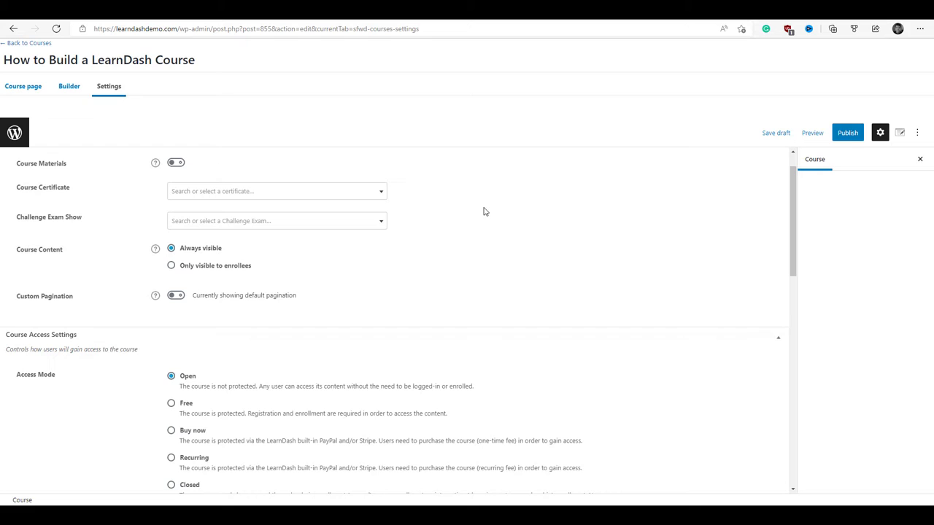
pyautogui.scroll(-1, 483, 212)
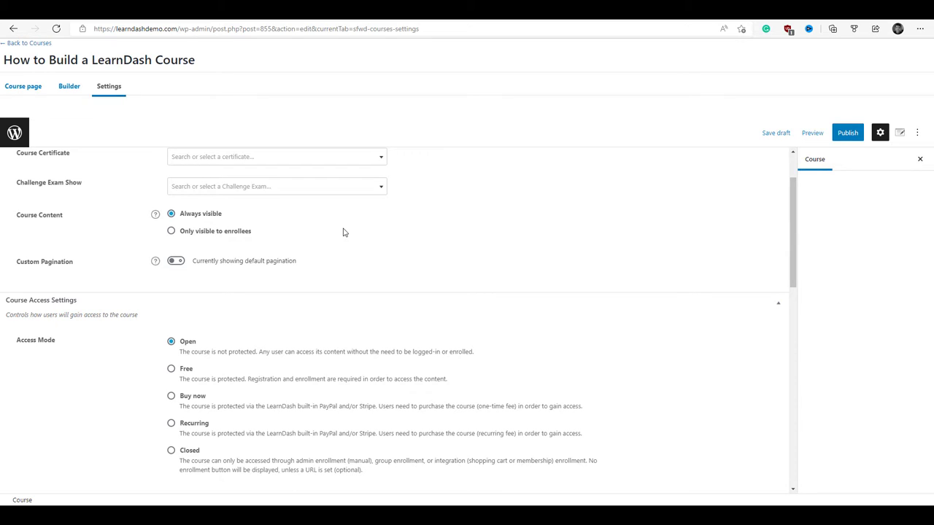
pyautogui.scroll(-3, 343, 232)
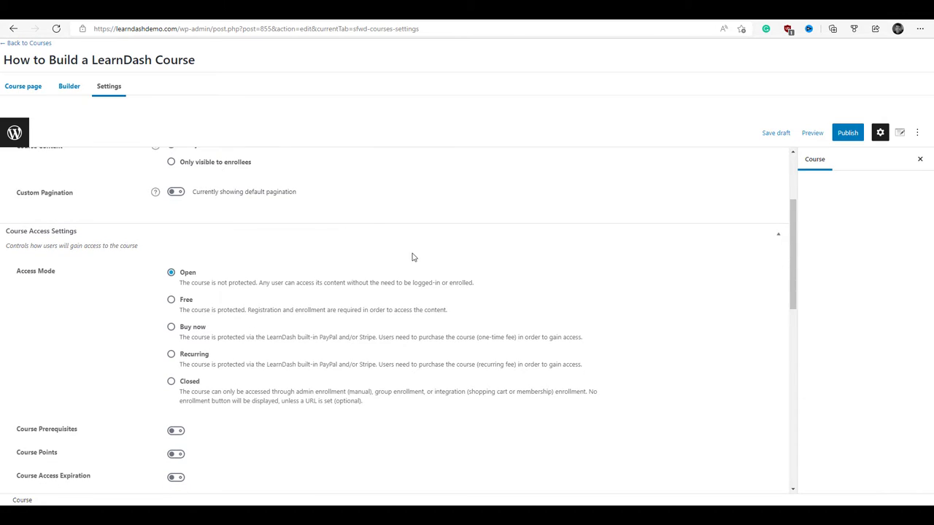
pyautogui.scroll(-1, 412, 257)
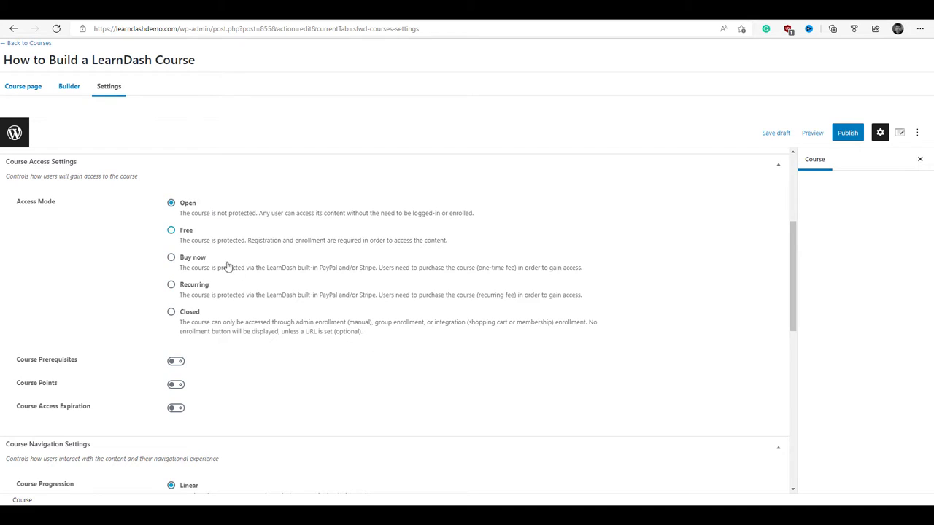
pyautogui.click(170, 231)
# Switch the access mode to Recurring and enter a Course Price of 25.00.
pyautogui.click(172, 259)
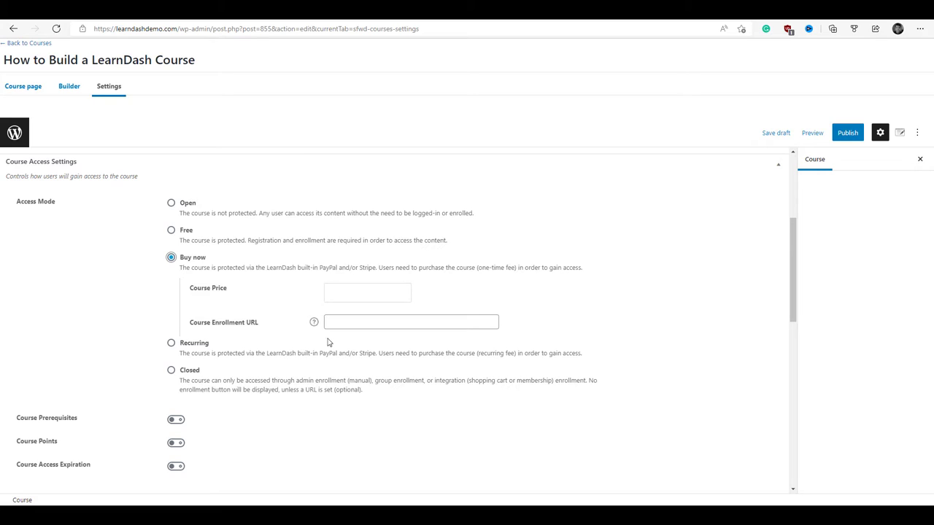
pyautogui.click(171, 344)
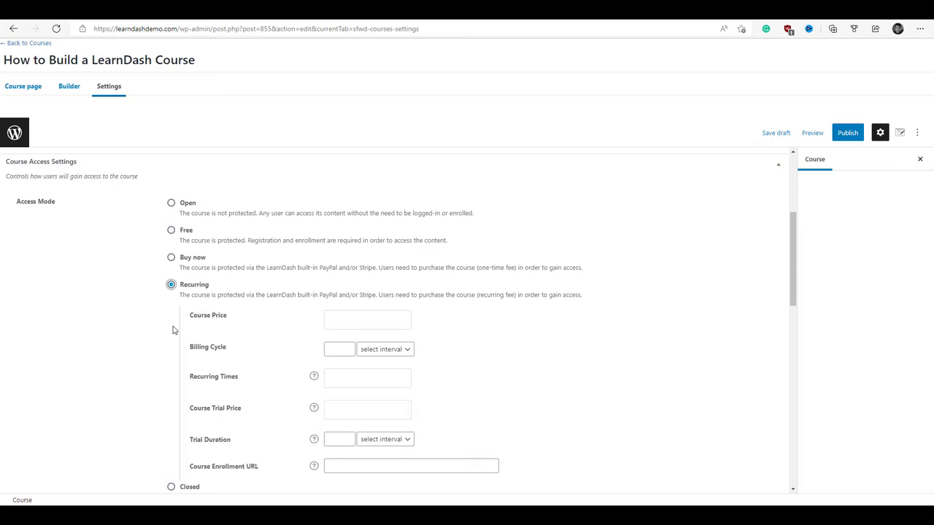
pyautogui.click(341, 328)
pyautogui.write('25.00')
# Set the billing cycle to 1 month(s), leaving the recurring times field empty.
pyautogui.click(351, 347)
pyautogui.click(352, 347)
pyautogui.click(383, 349)
pyautogui.click(396, 392)
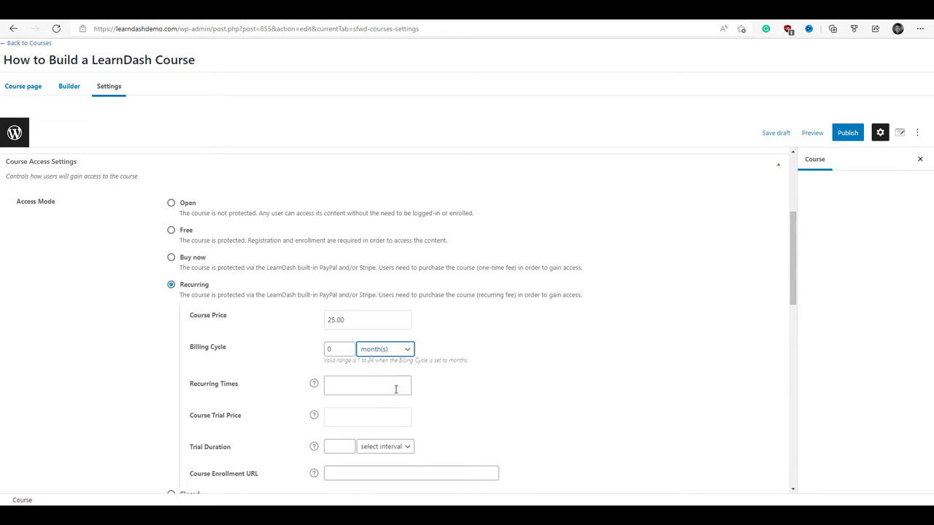
pyautogui.click(351, 347)
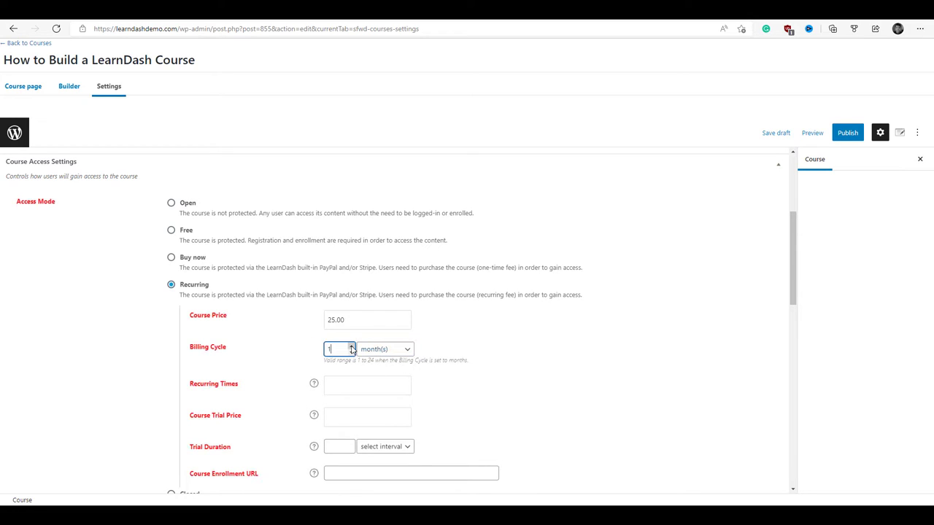
pyautogui.click(493, 381)
pyautogui.scroll(-1, 492, 381)
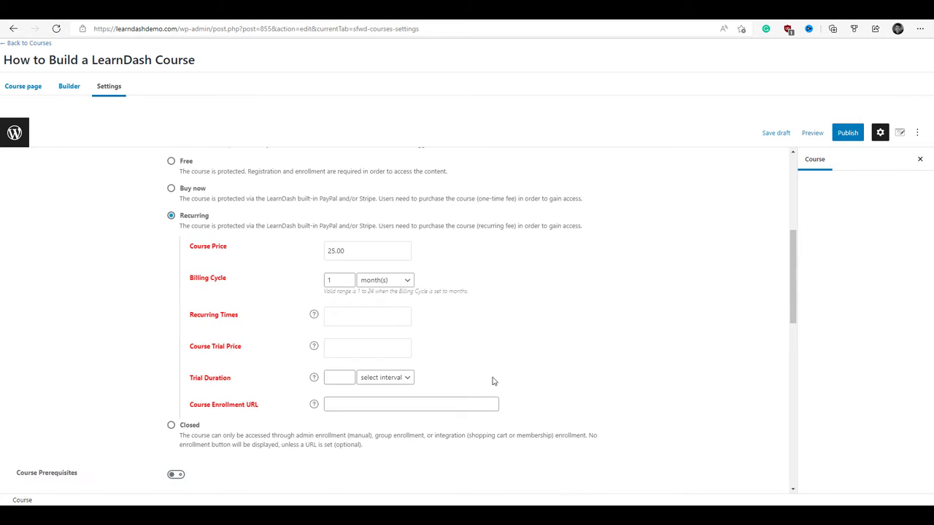
pyautogui.click(297, 327)
pyautogui.click(453, 319)
pyautogui.scroll(1, 513, 369)
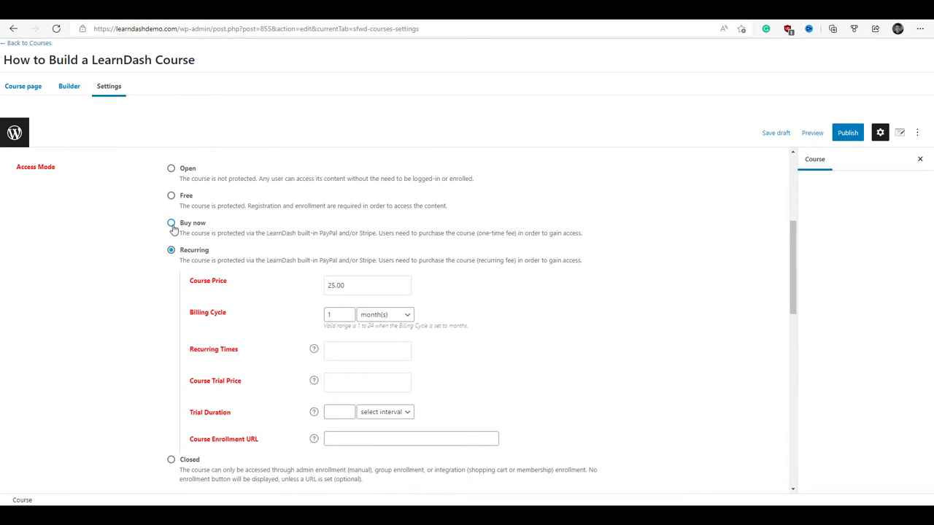
# Set access back to Free, publish the course, and return to the courses list.
pyautogui.click(171, 196)
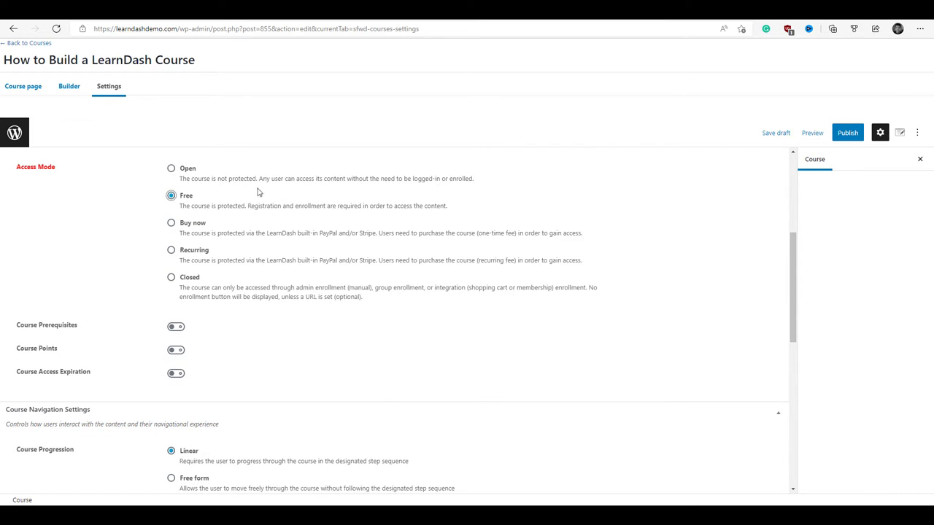
pyautogui.click(846, 136)
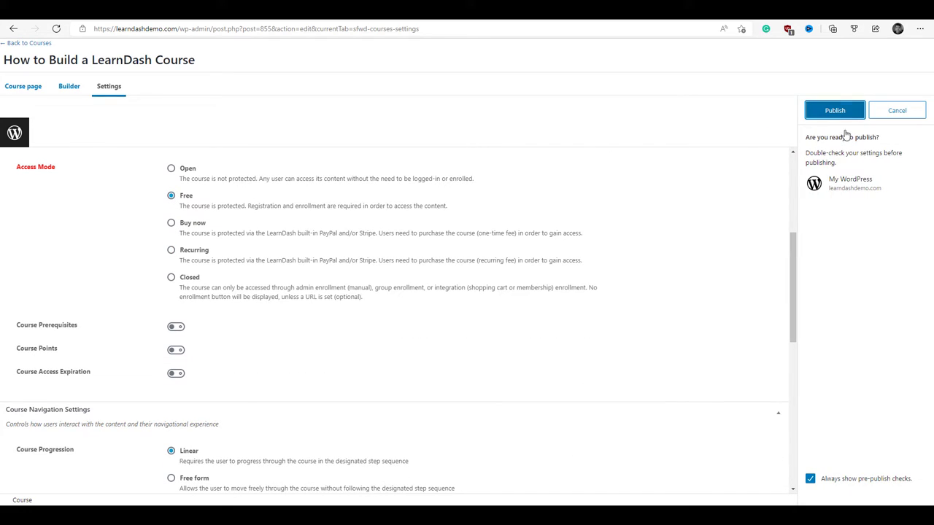
pyautogui.click(834, 111)
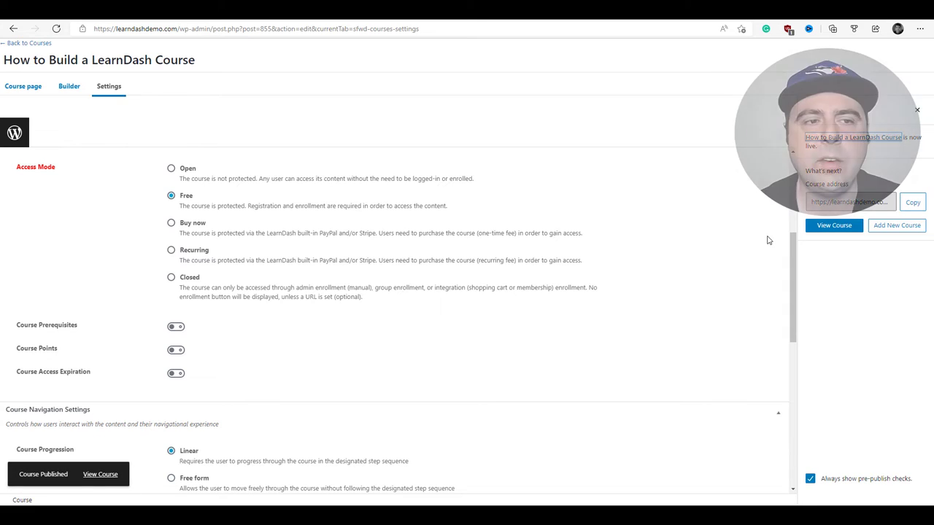
pyautogui.click(22, 44)
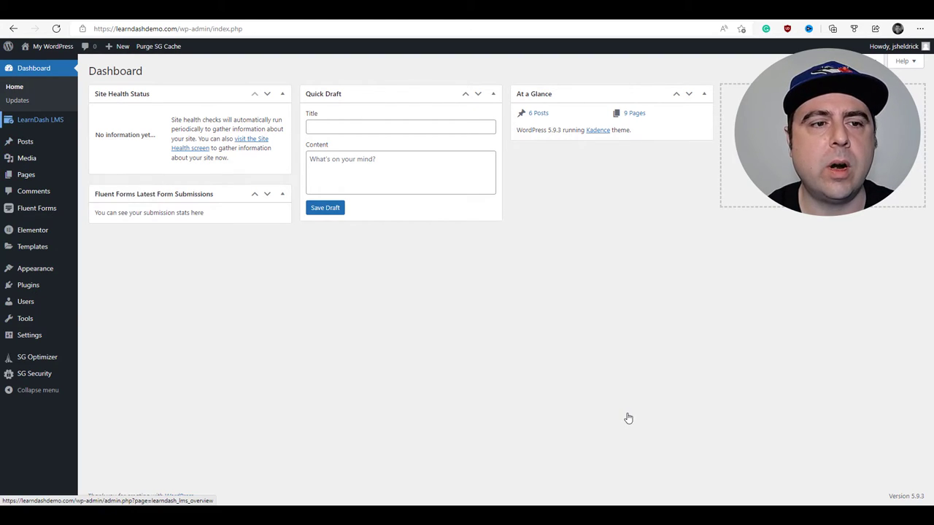
# Review the LearnDash Lessons and Topics lists, then open 'Welcome to the Course' in the lesson editor.
pyautogui.moveTo(40, 120)
pyautogui.click(97, 149)
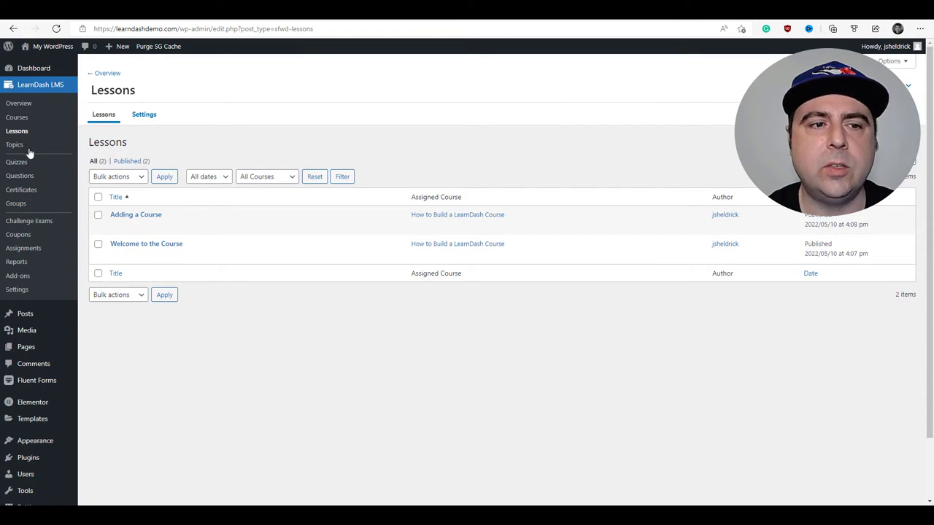
pyautogui.click(14, 148)
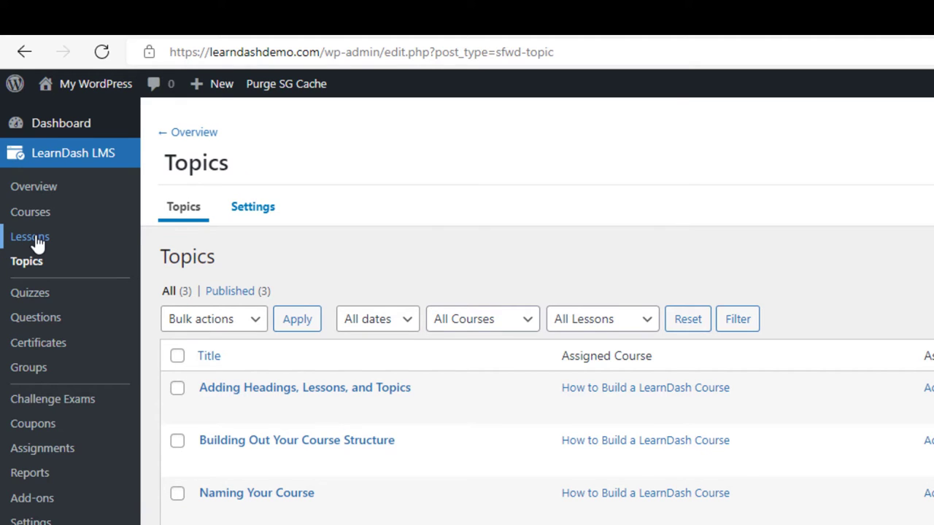
pyautogui.click(35, 240)
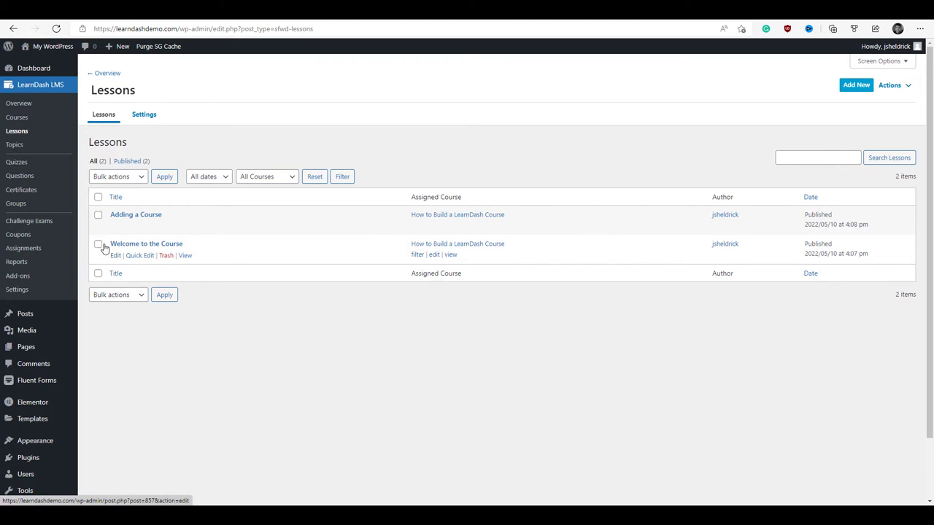
pyautogui.click(116, 256)
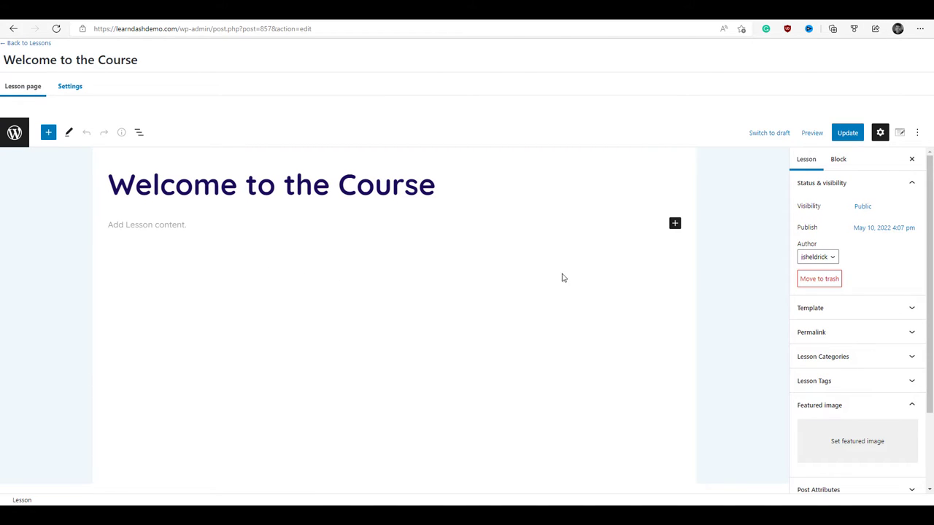
# Add the paragraph 'Welcome to the course! We'll show you how to build a course with LearnDash.'.
pyautogui.click(675, 225)
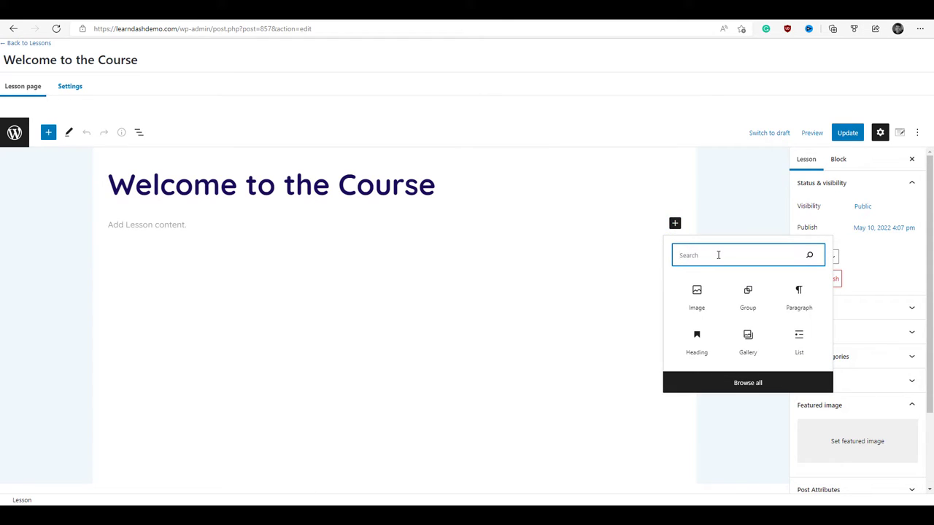
pyautogui.click(801, 300)
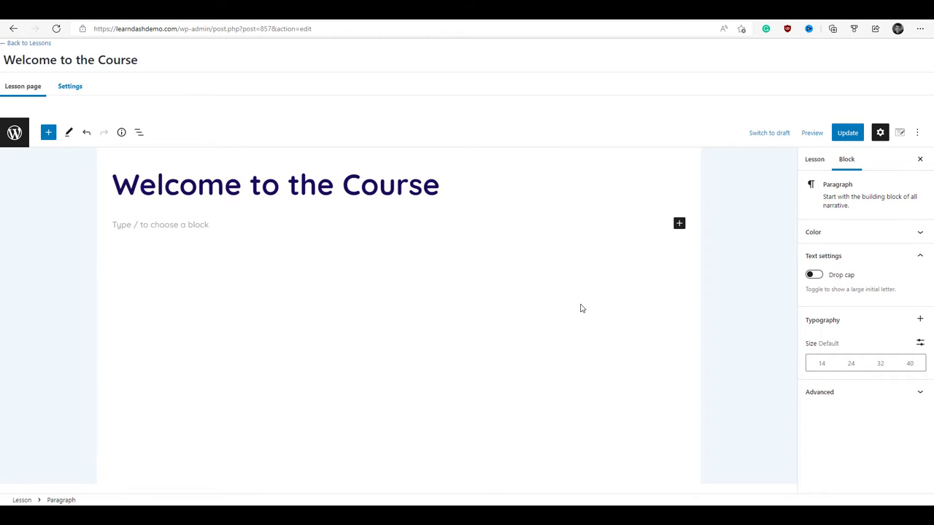
pyautogui.write('Welc')
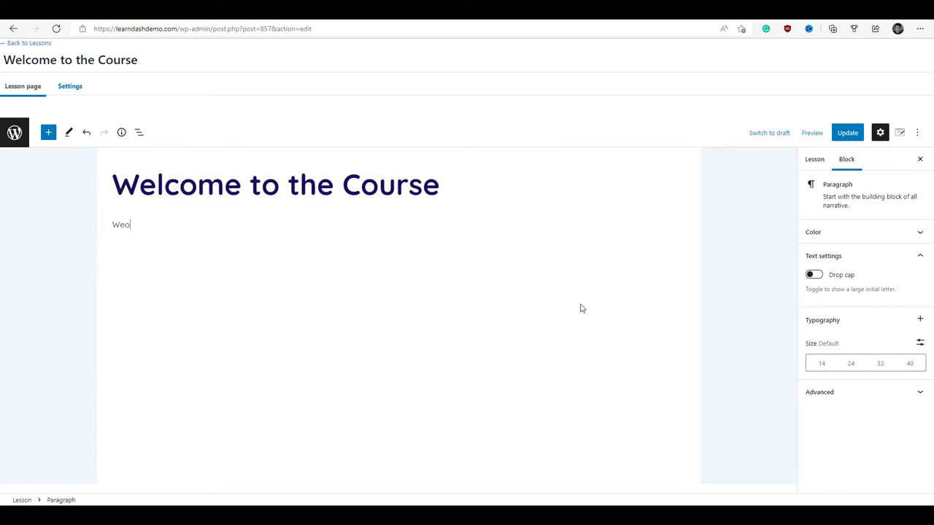
pyautogui.write("ome to the course! We'll show you")
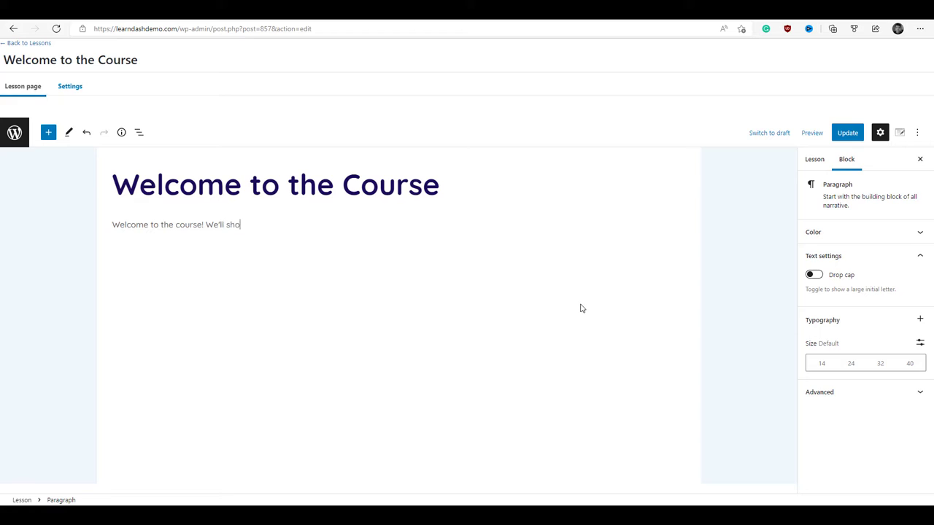
pyautogui.write(' how to build a course with LearnDash')
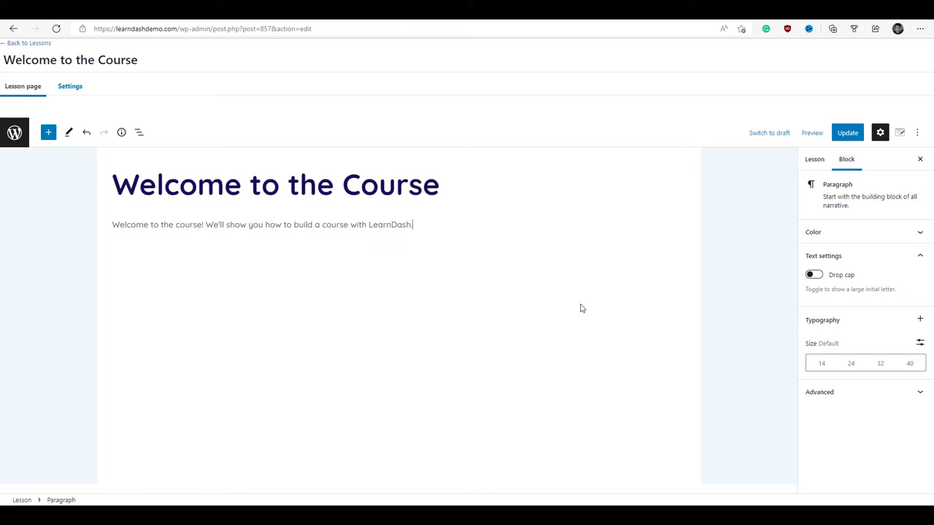
pyautogui.write('.')
# Below the sentence, add a YouTube block and embed the pasted video link.
pyautogui.press('Return')
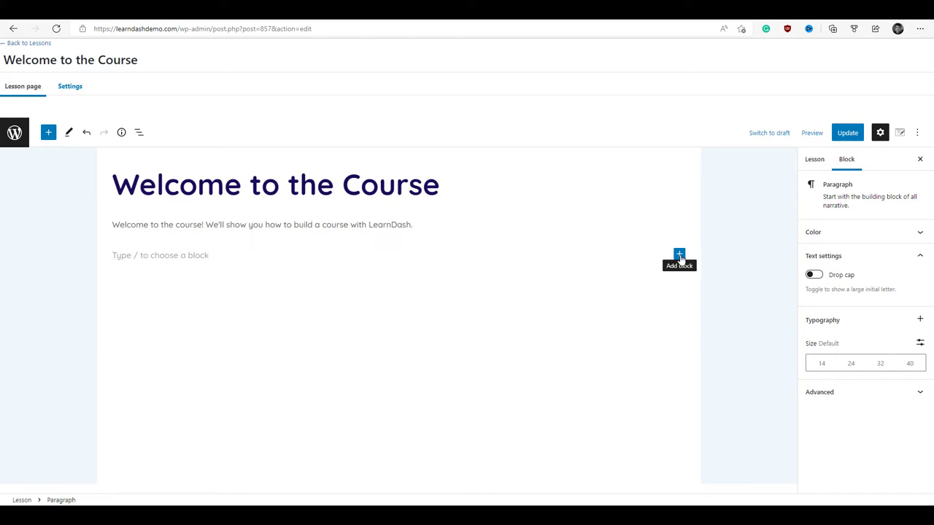
pyautogui.click(680, 255)
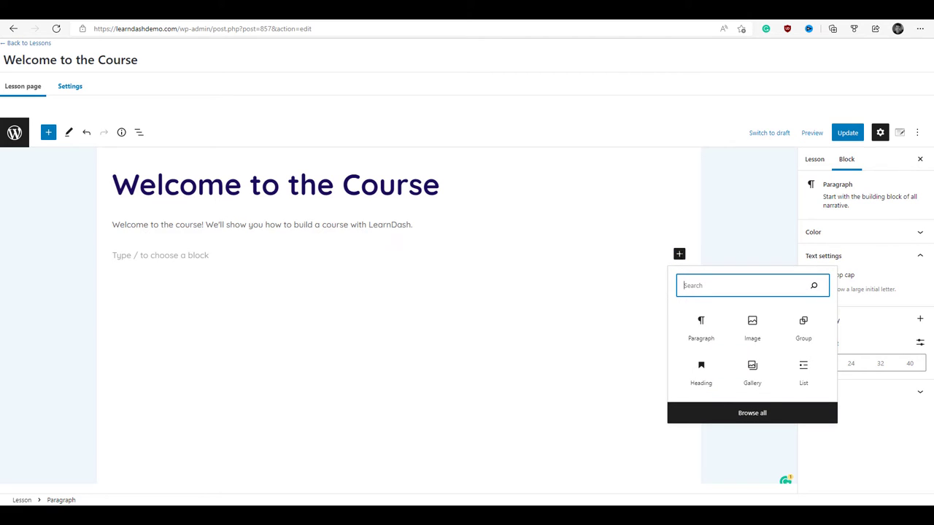
pyautogui.write('you')
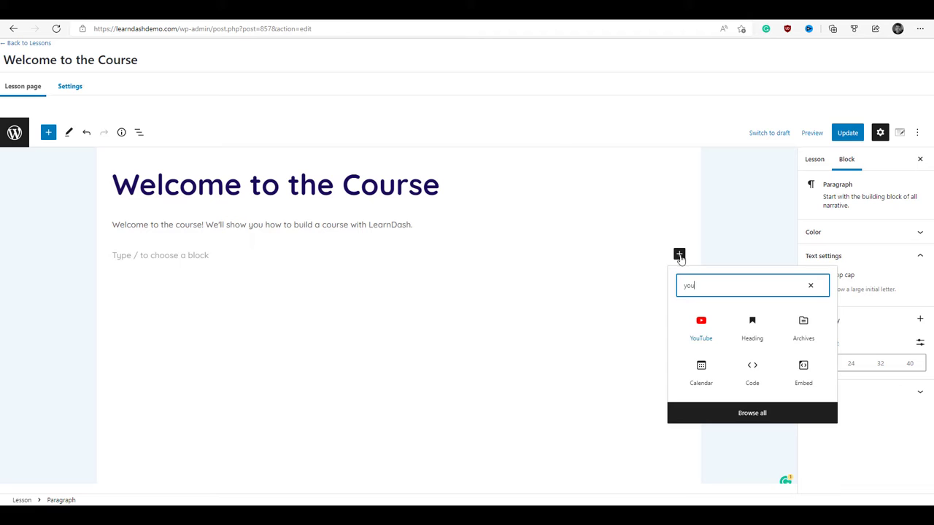
pyautogui.click(701, 329)
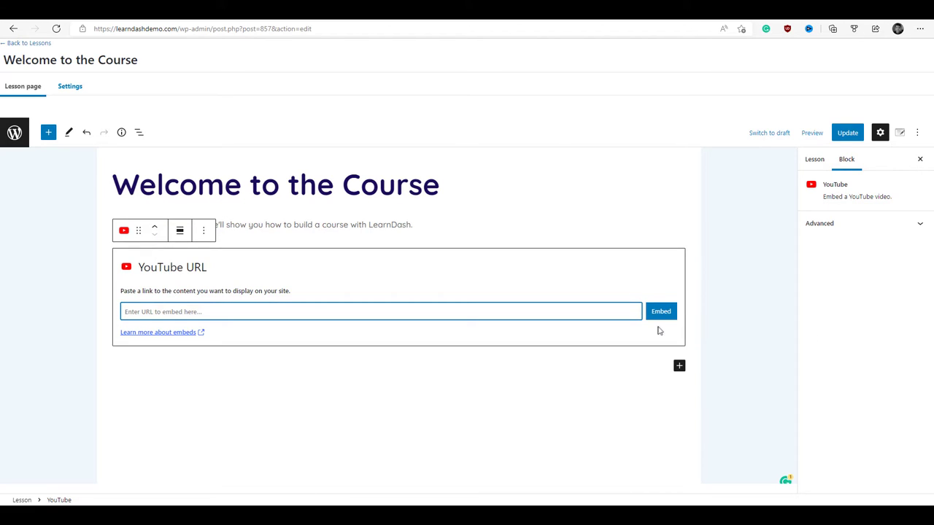
pyautogui.write('https://www.youtube.com/watch?v=WuliUhGAIOw')
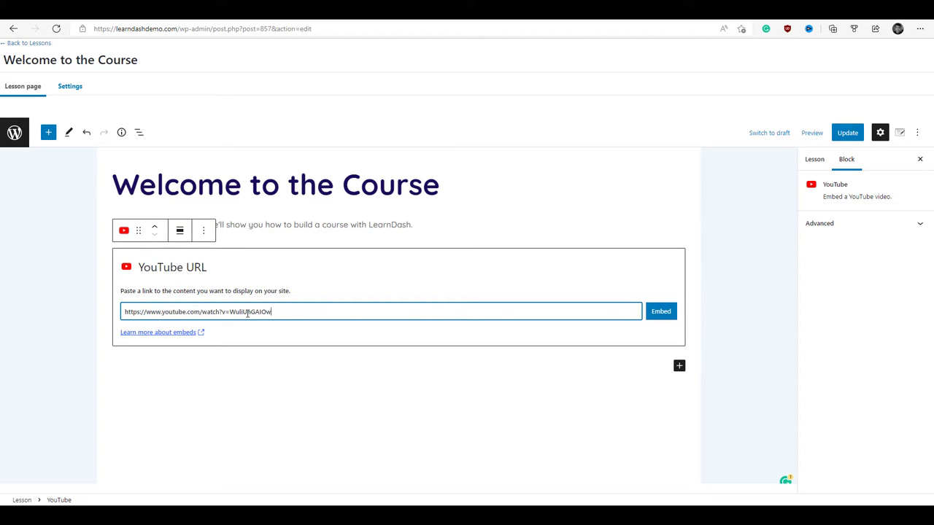
pyautogui.click(662, 313)
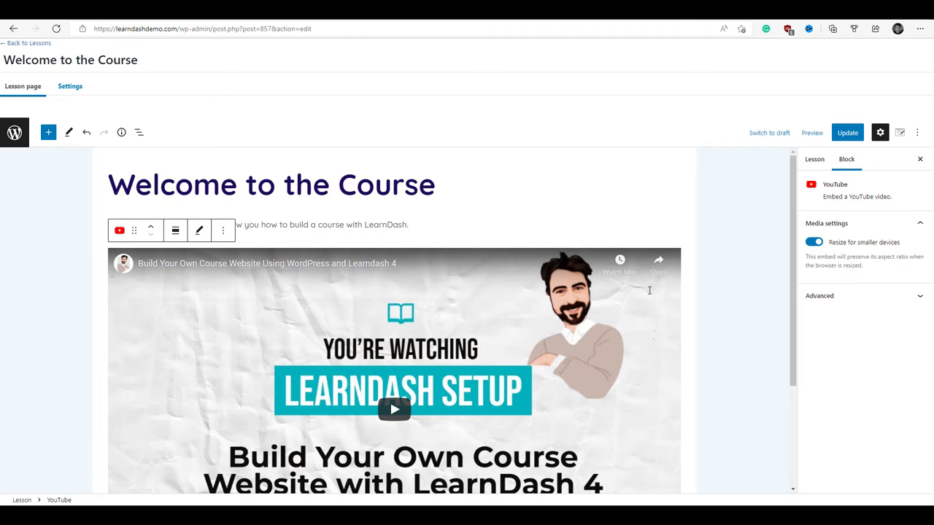
pyautogui.scroll(-3, 649, 290)
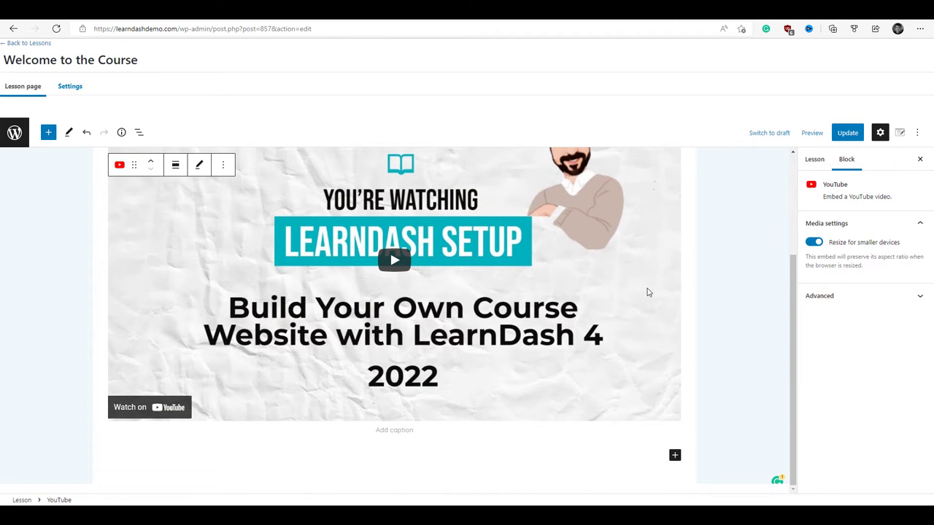
pyautogui.scroll(3, 647, 292)
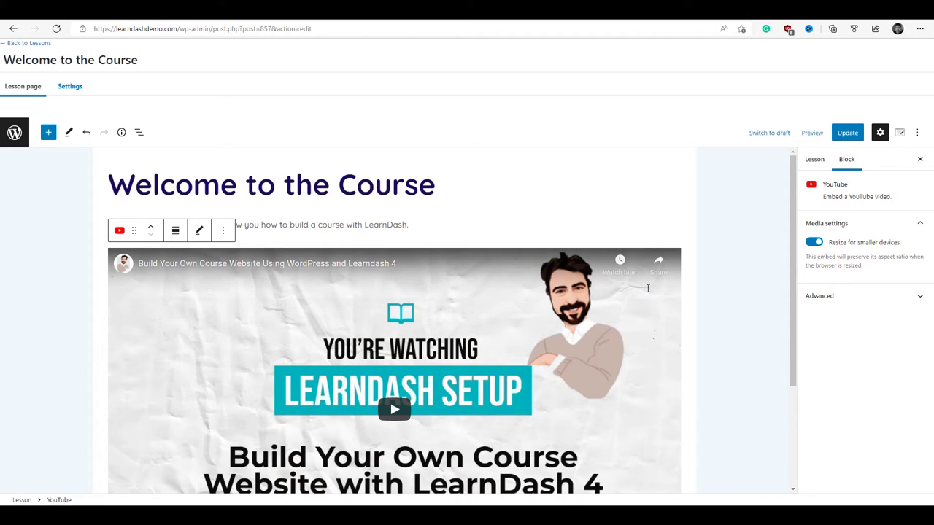
# In the lesson settings, try the release schedule options and leave it at Immediately.
pyautogui.click(71, 87)
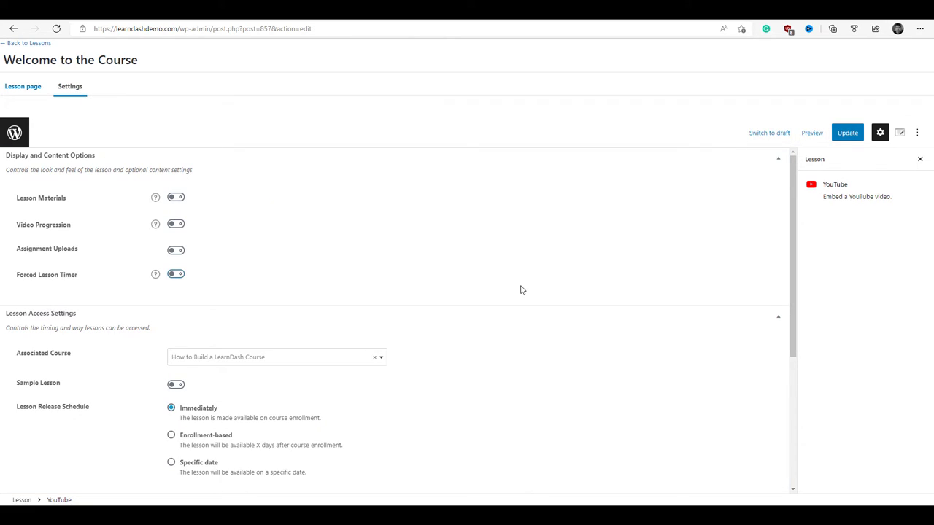
pyautogui.scroll(-1, 522, 290)
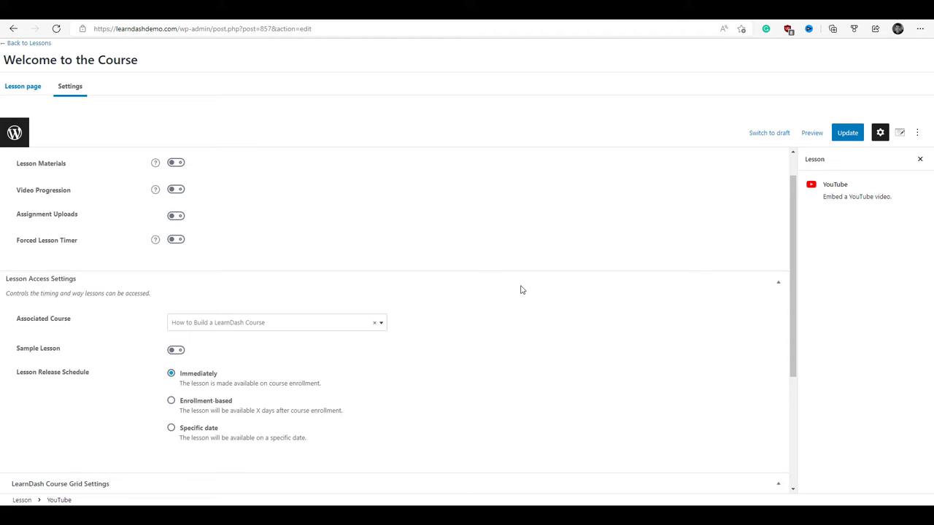
pyautogui.scroll(-1, 522, 290)
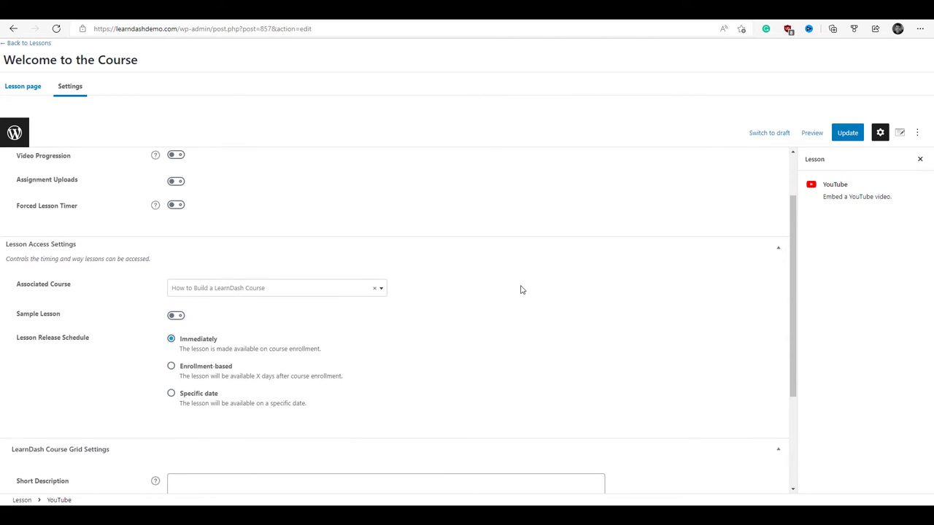
pyautogui.scroll(-1, 522, 290)
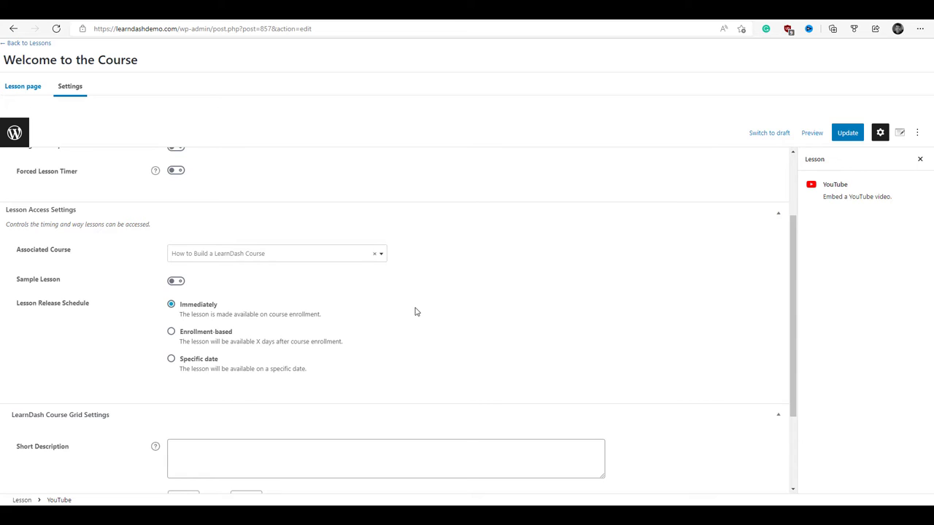
pyautogui.click(171, 333)
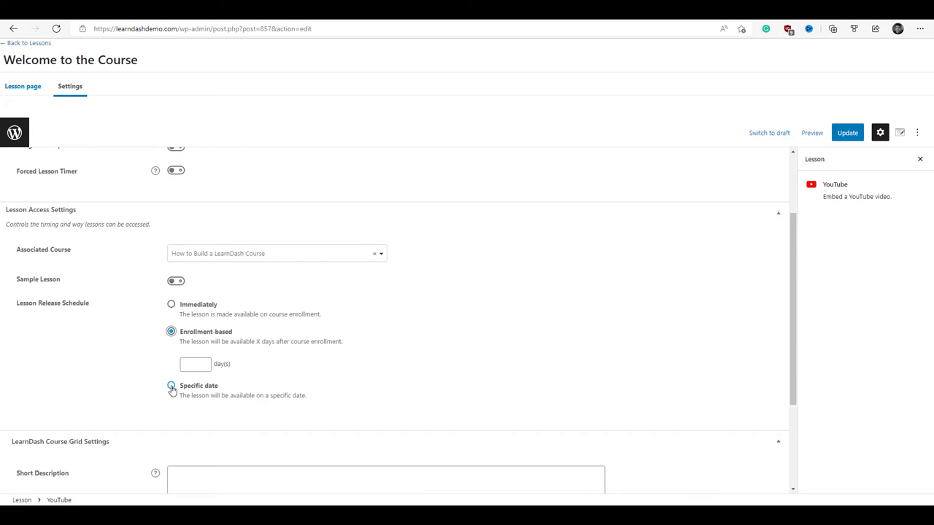
pyautogui.click(171, 387)
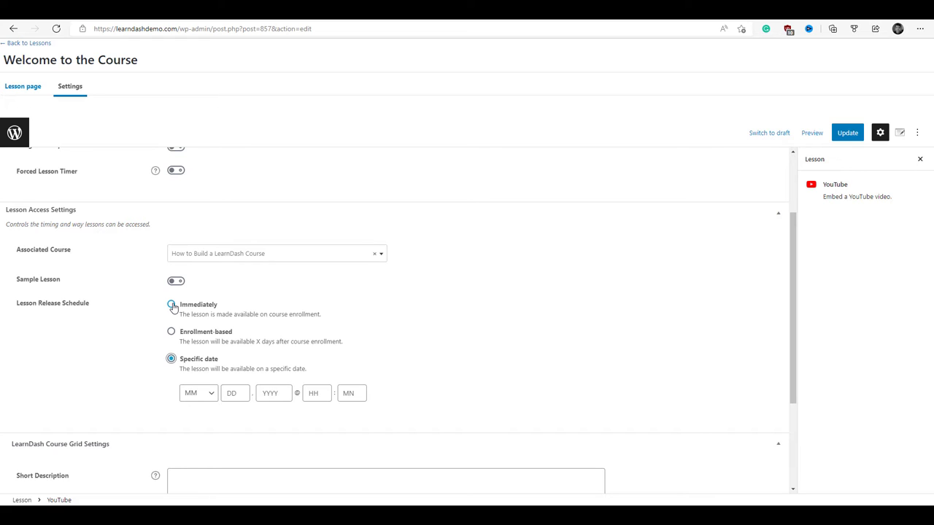
pyautogui.click(172, 306)
# Update the lesson and return to the Lessons list.
pyautogui.scroll(2, 202, 297)
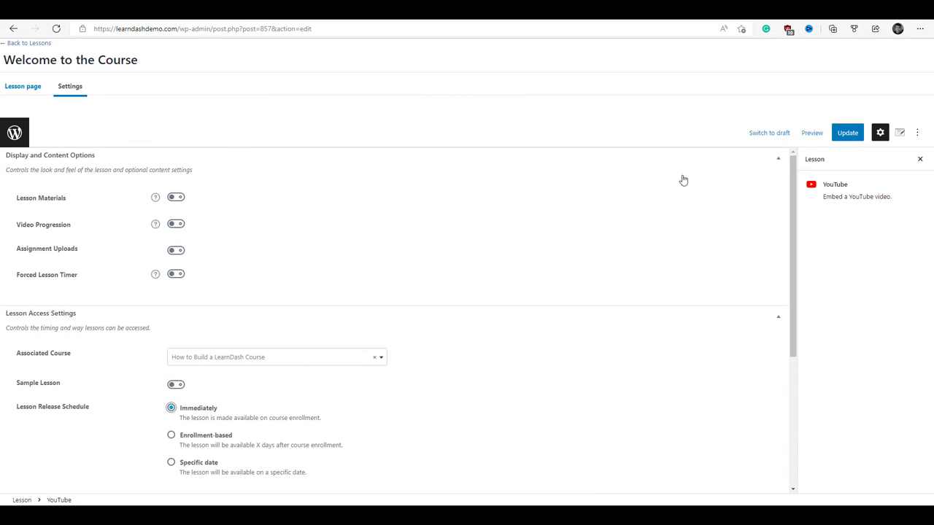
pyautogui.click(846, 134)
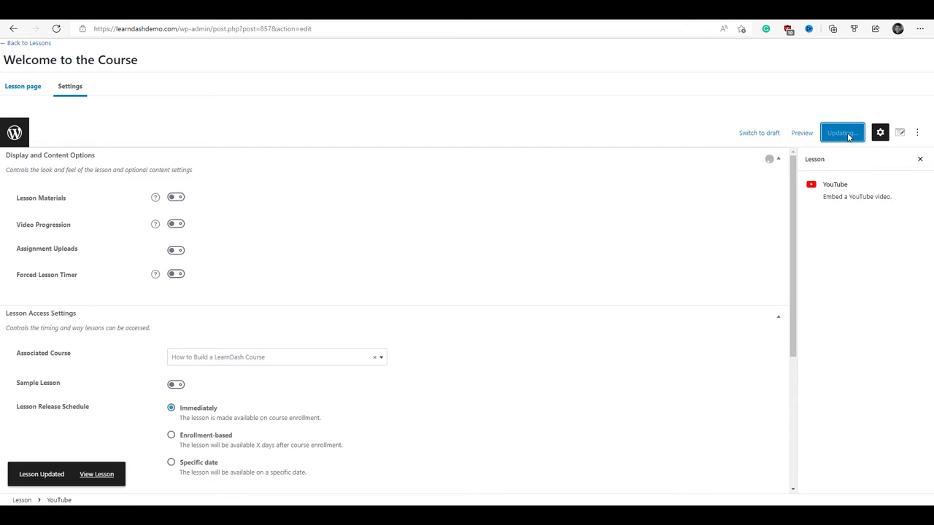
pyautogui.click(37, 46)
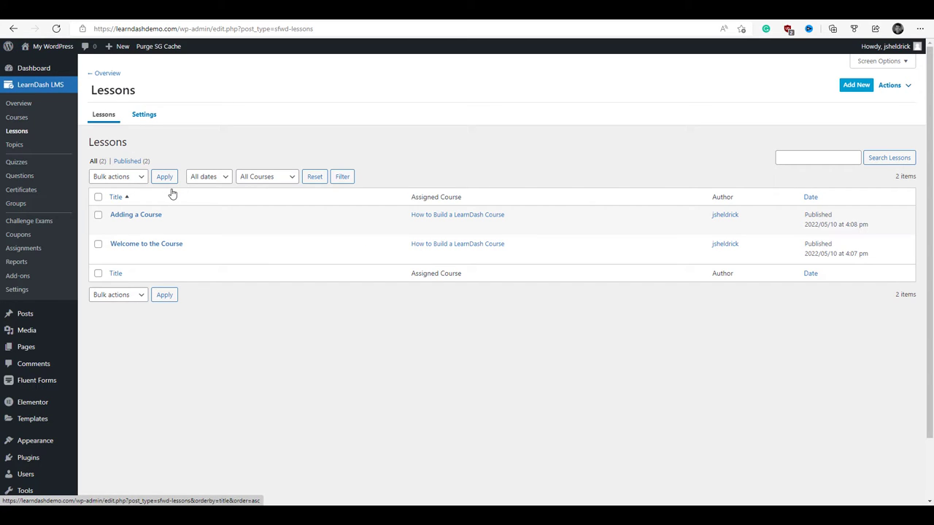
# Add the paragraph 'How to add headings, lessons, and topics.' to the topic.
pyautogui.click(14, 145)
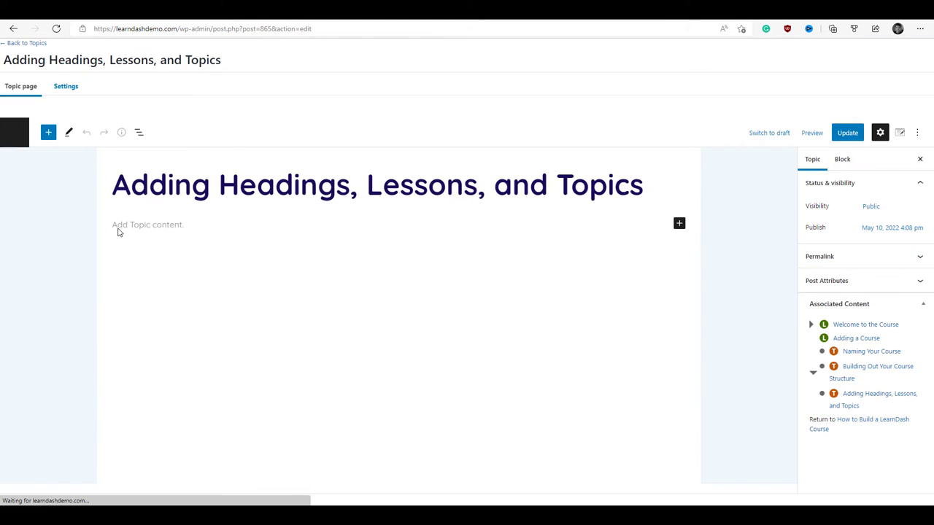
pyautogui.click(675, 223)
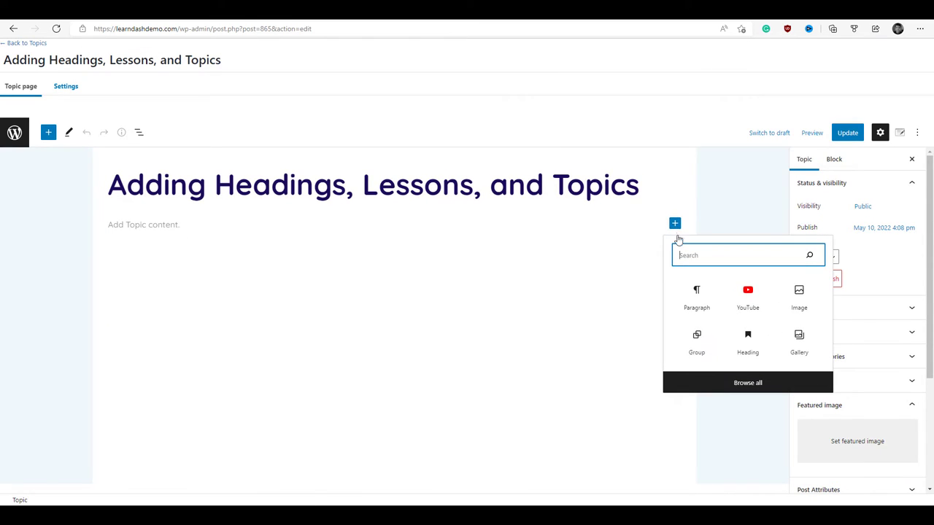
pyautogui.click(697, 300)
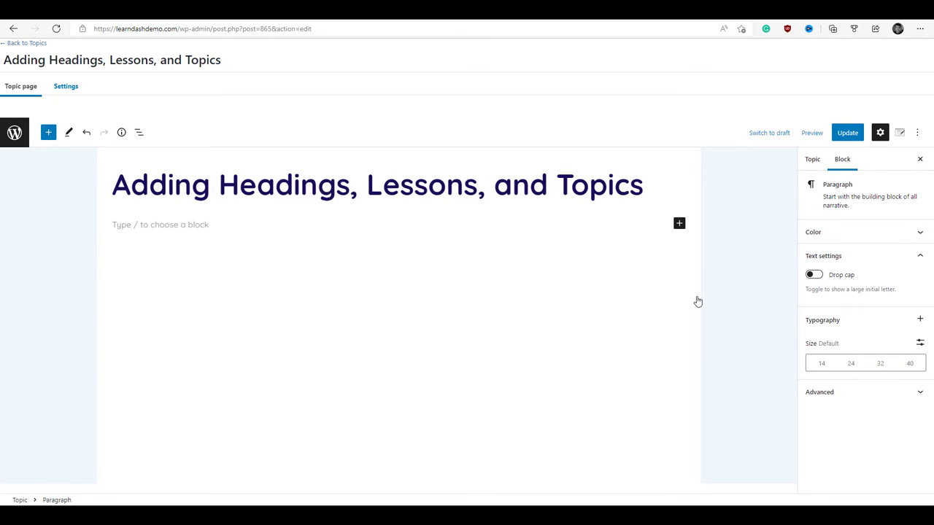
pyautogui.write('How to add ')
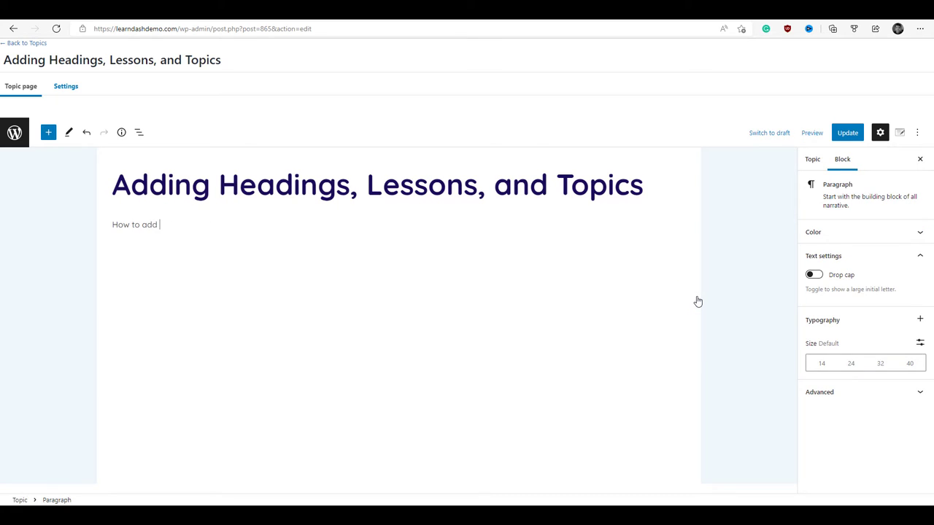
pyautogui.write('headings, lessons, and topi')
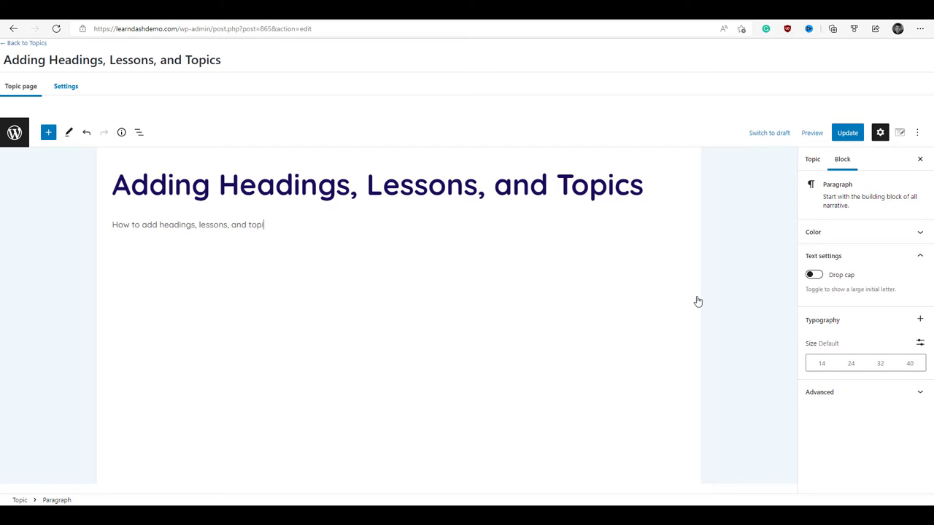
pyautogui.write('cs.')
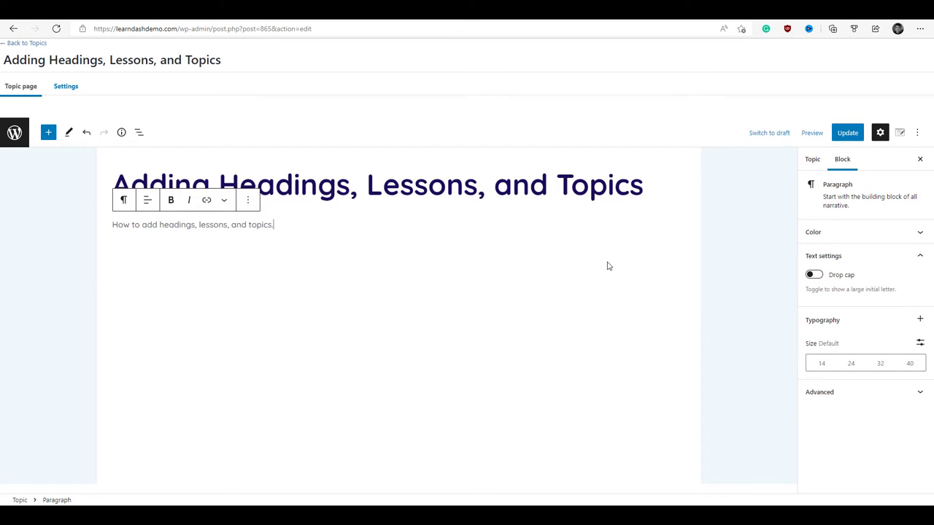
# Insert the glass-building photo from the media library below the sentence, update the topic and return to Topics.
pyautogui.press('Return')
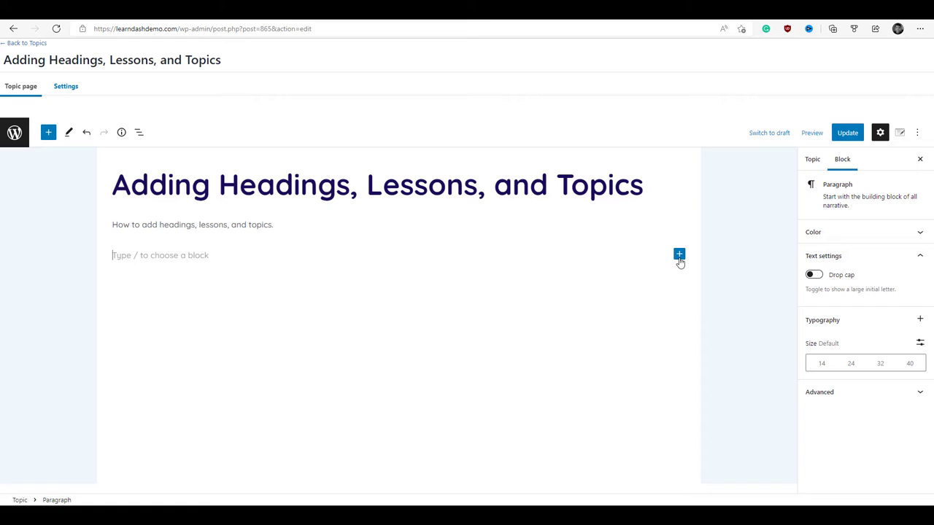
pyautogui.click(679, 258)
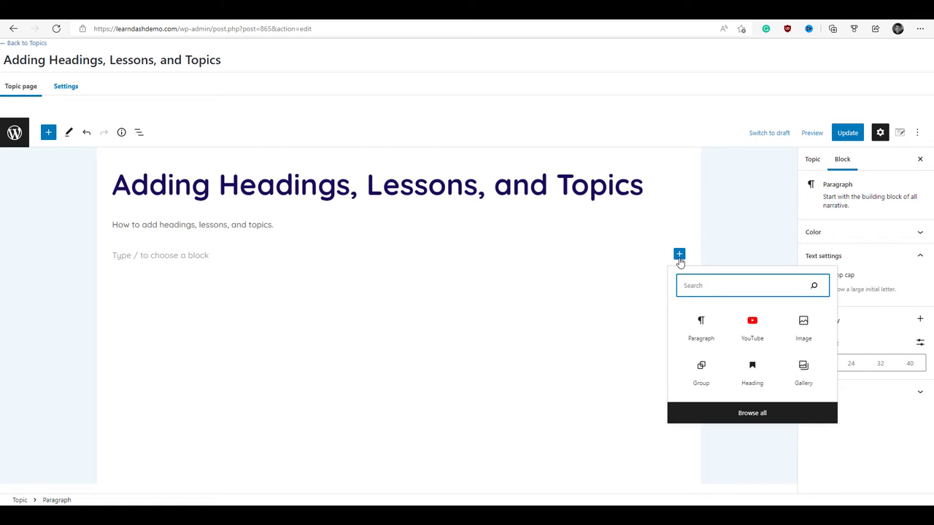
pyautogui.click(803, 327)
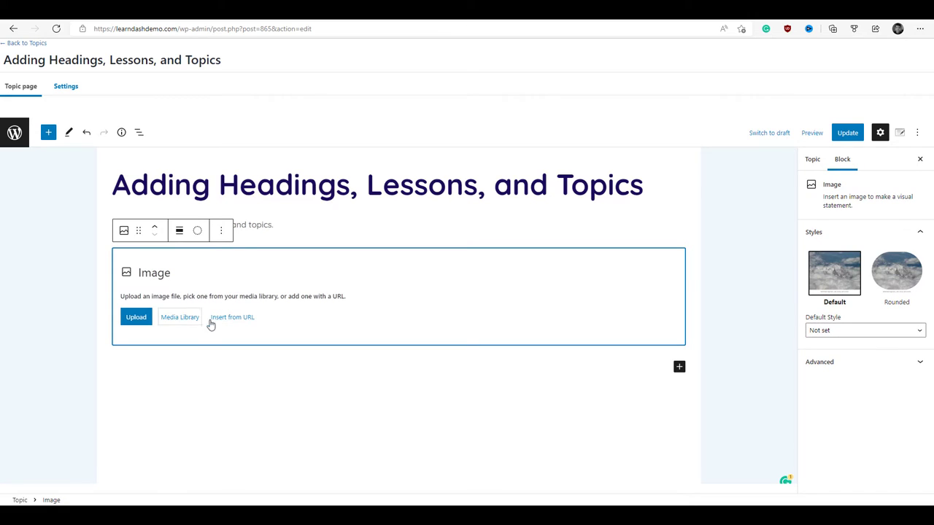
pyautogui.click(179, 318)
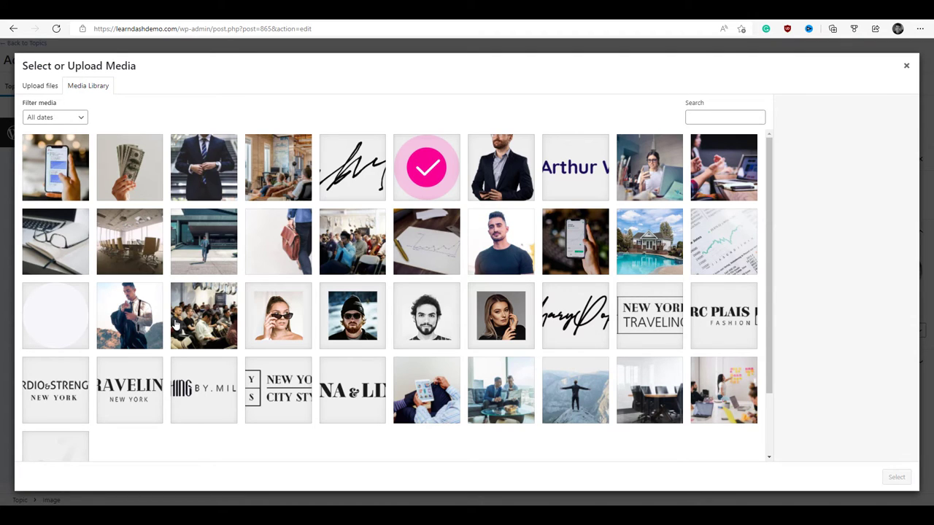
pyautogui.click(211, 252)
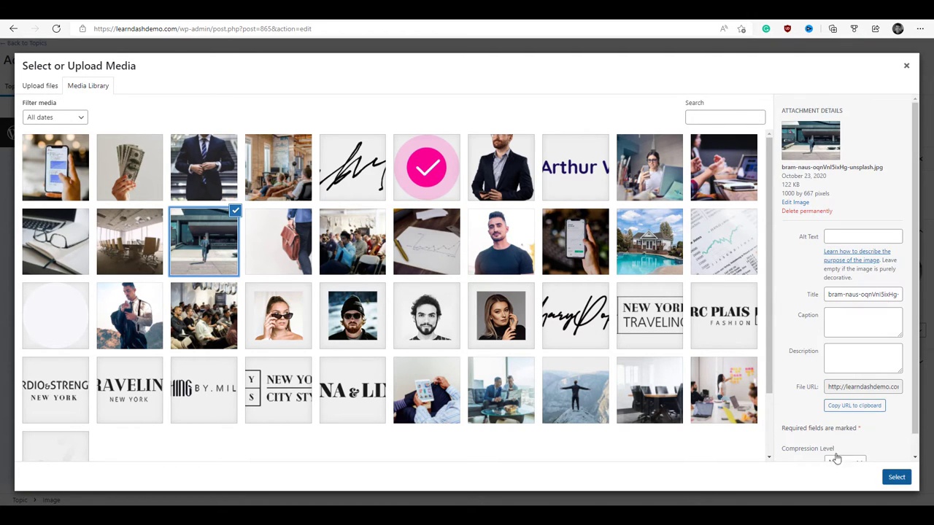
pyautogui.click(897, 477)
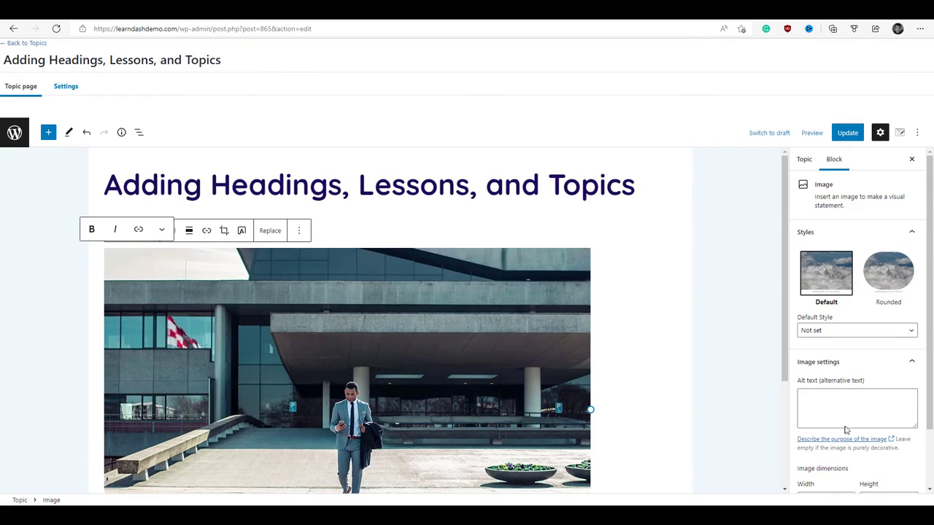
pyautogui.click(622, 232)
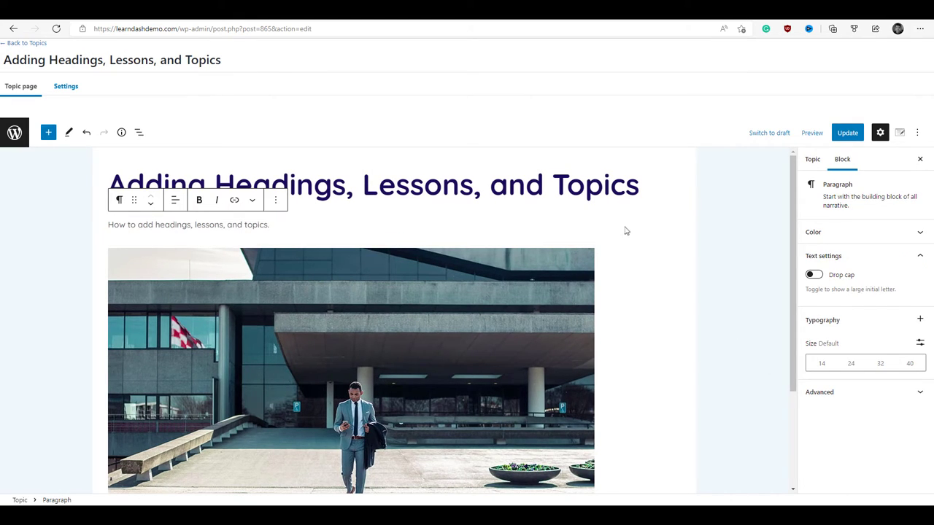
pyautogui.click(848, 137)
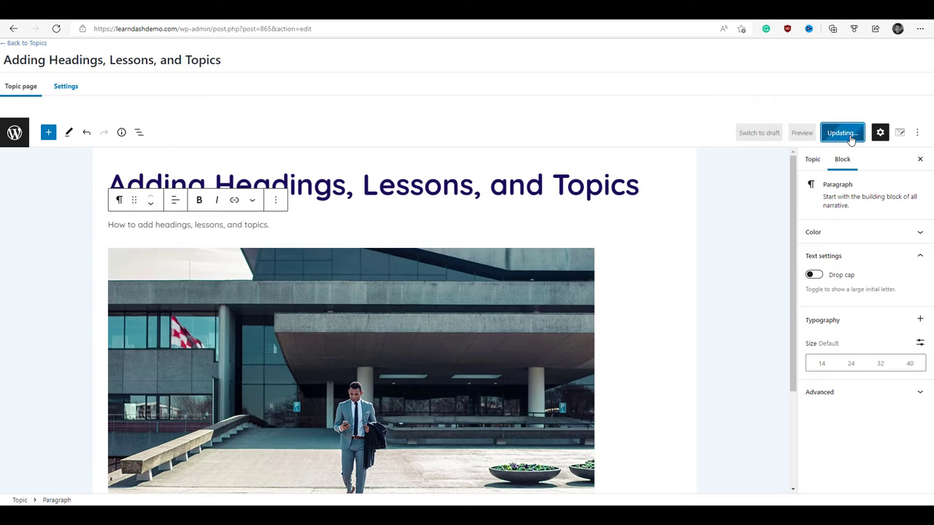
pyautogui.click(27, 44)
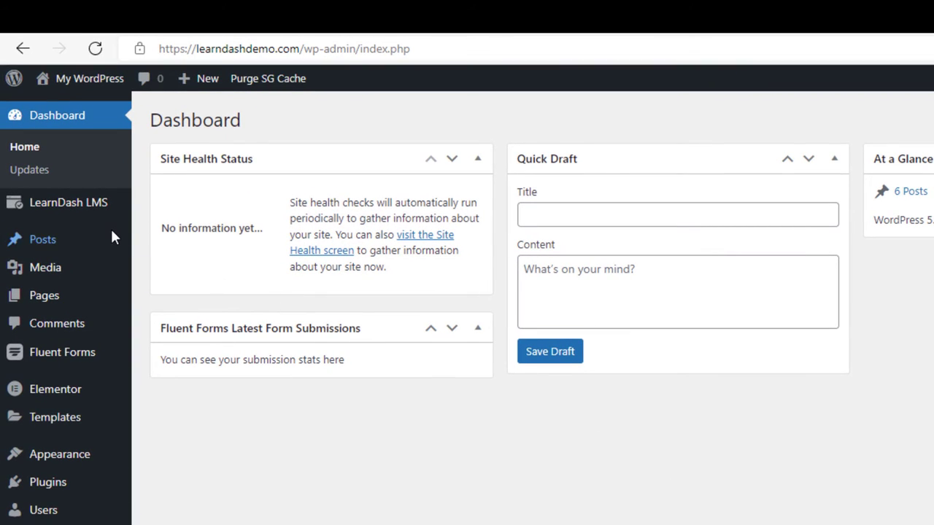
# Bring up the LearnDash LMS submenu on the admin Dashboard.
pyautogui.moveTo(110, 206)
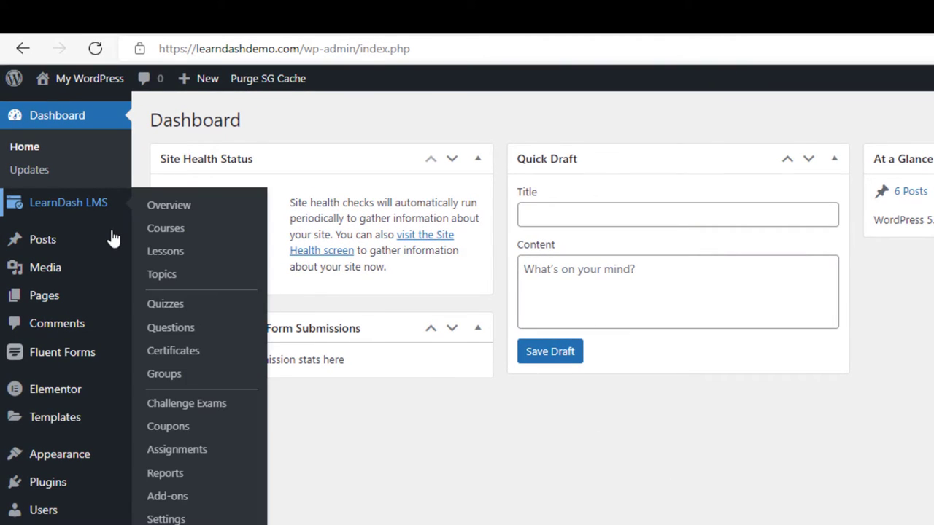
# In LearnDash Settings, turn on Focus Mode and LearnDash Login & Registration.
pyautogui.click(166, 519)
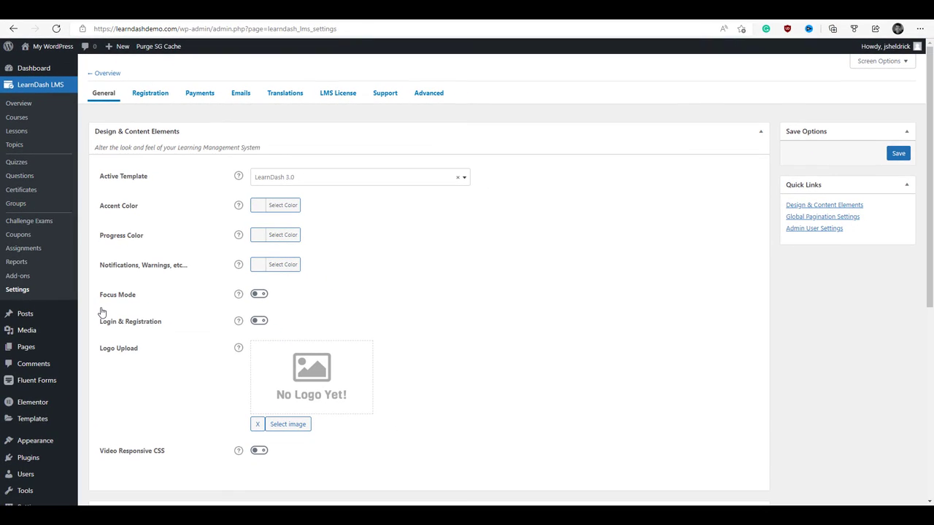
pyautogui.click(259, 294)
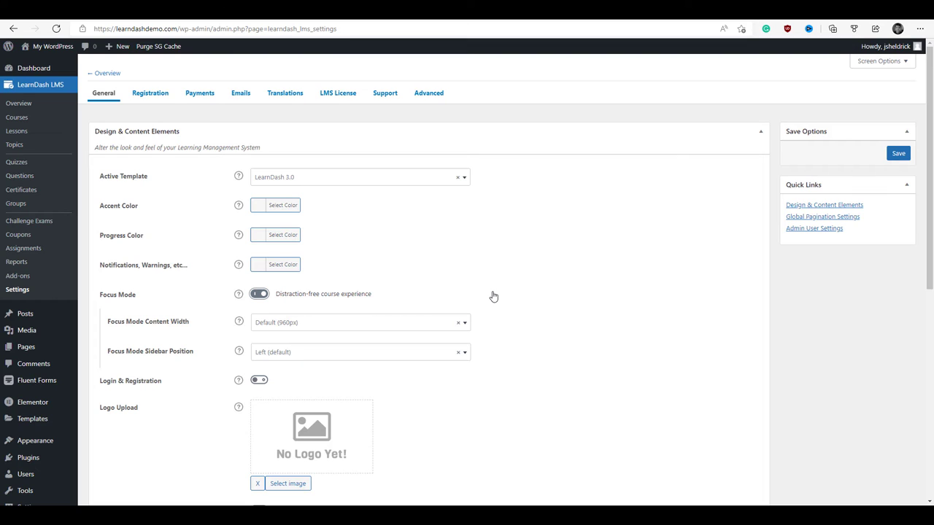
pyautogui.scroll(-1, 492, 296)
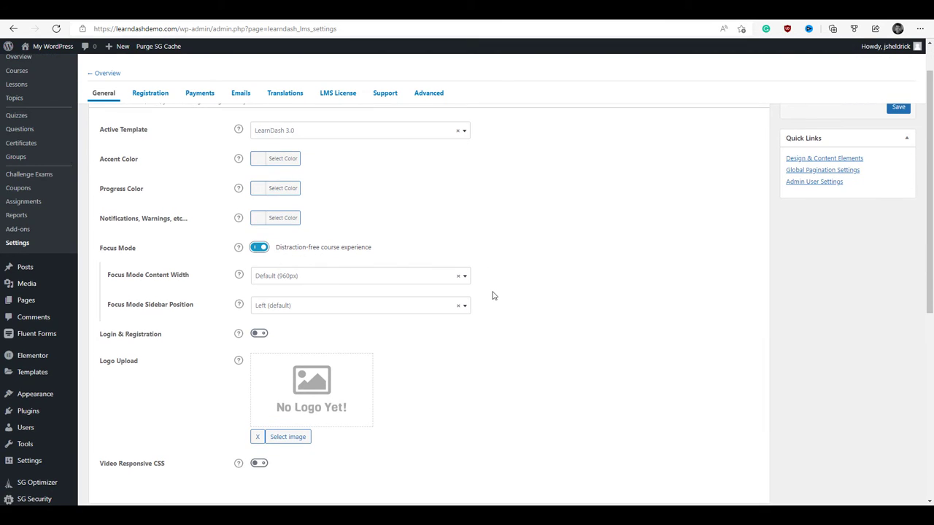
pyautogui.click(259, 335)
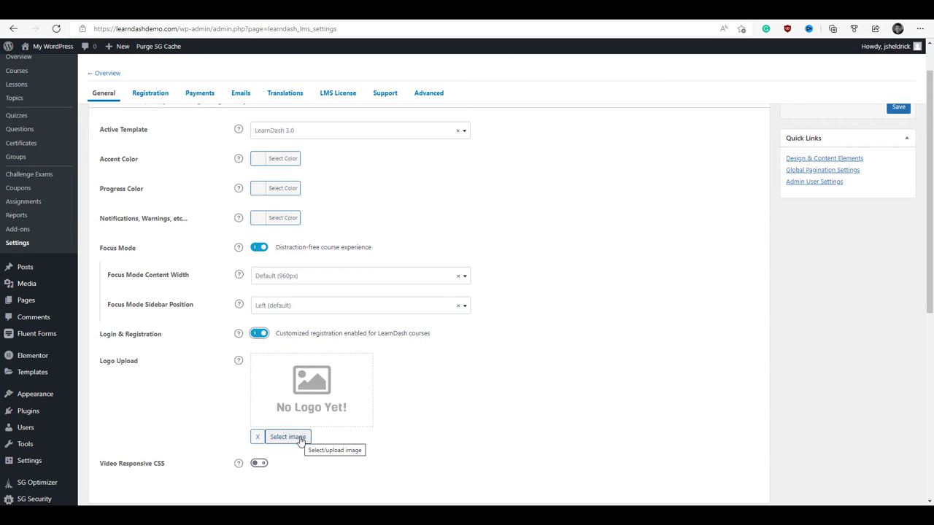
# Set the site's wordmark logo from the media library and save the settings.
pyautogui.click(300, 440)
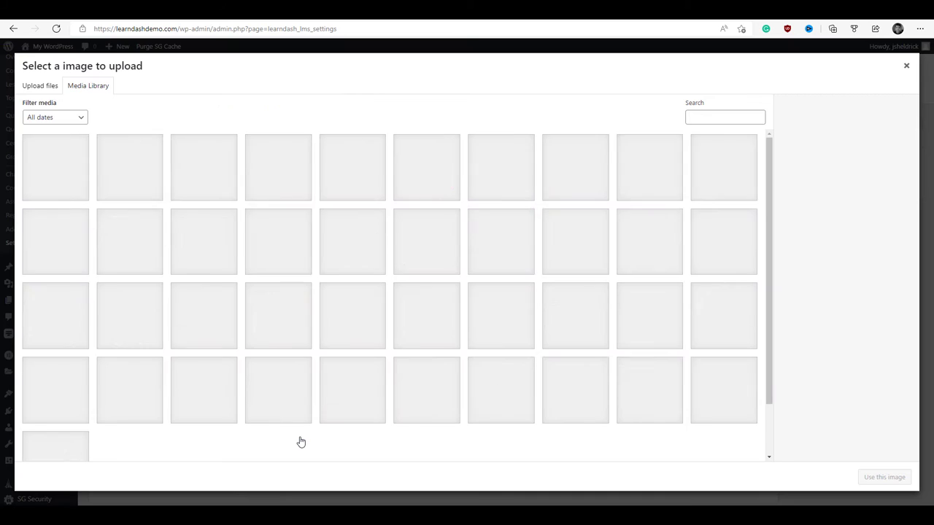
pyautogui.click(574, 179)
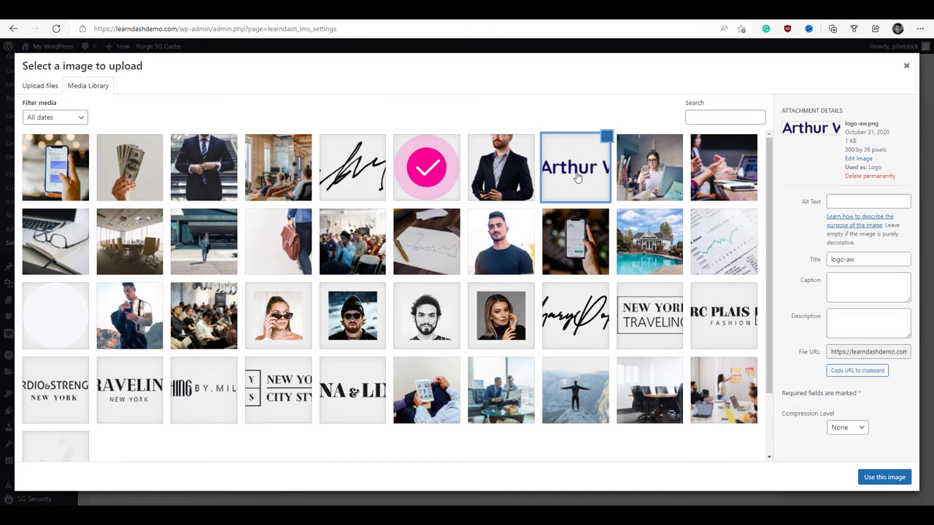
pyautogui.click(885, 478)
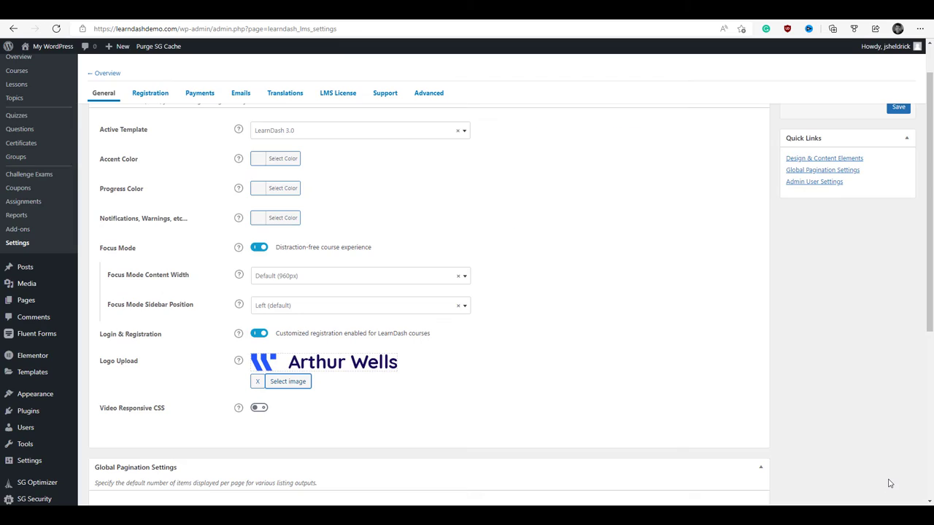
pyautogui.scroll(2, 889, 474)
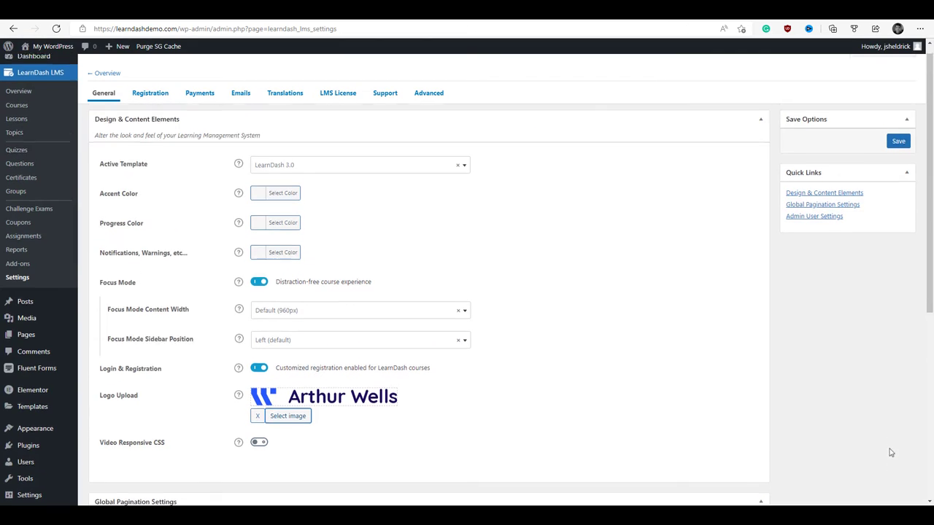
pyautogui.click(898, 153)
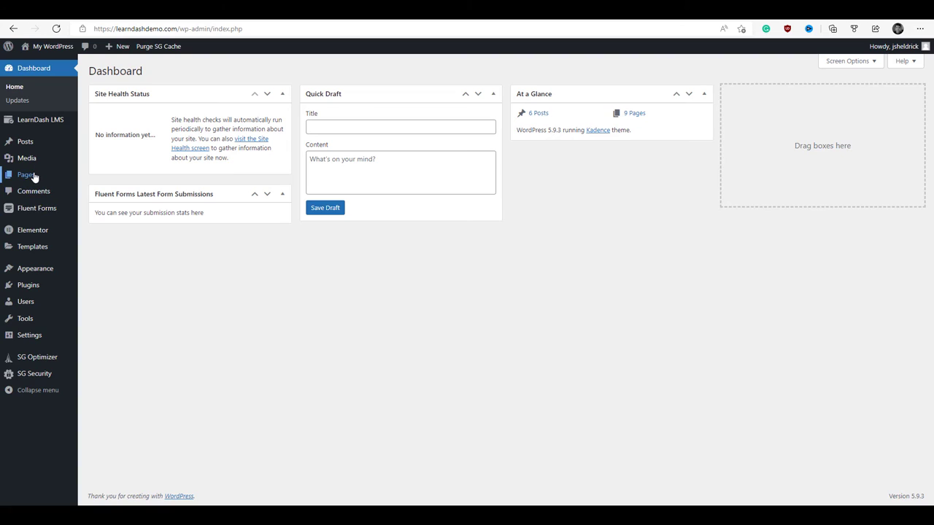
# From All Pages, open the Home page with Edit with Elementor.
pyautogui.moveTo(33, 175)
pyautogui.click(103, 178)
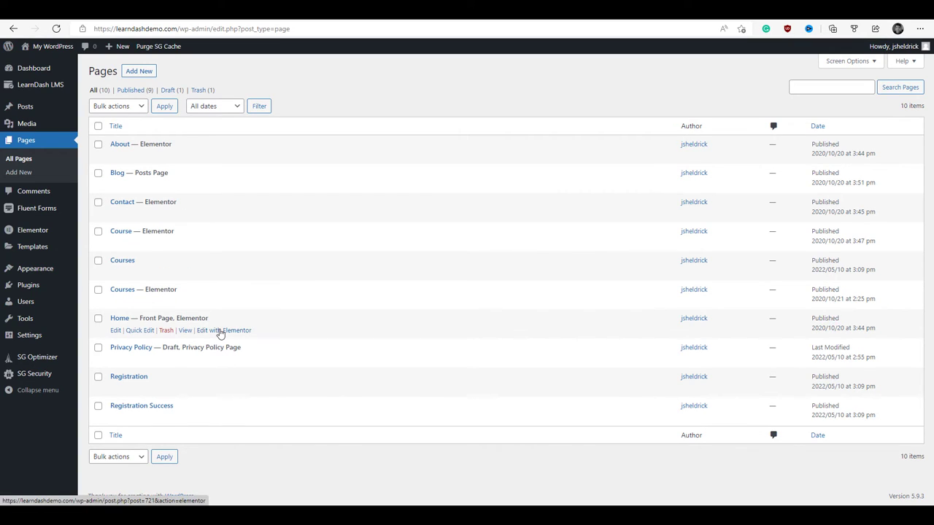
pyautogui.click(221, 332)
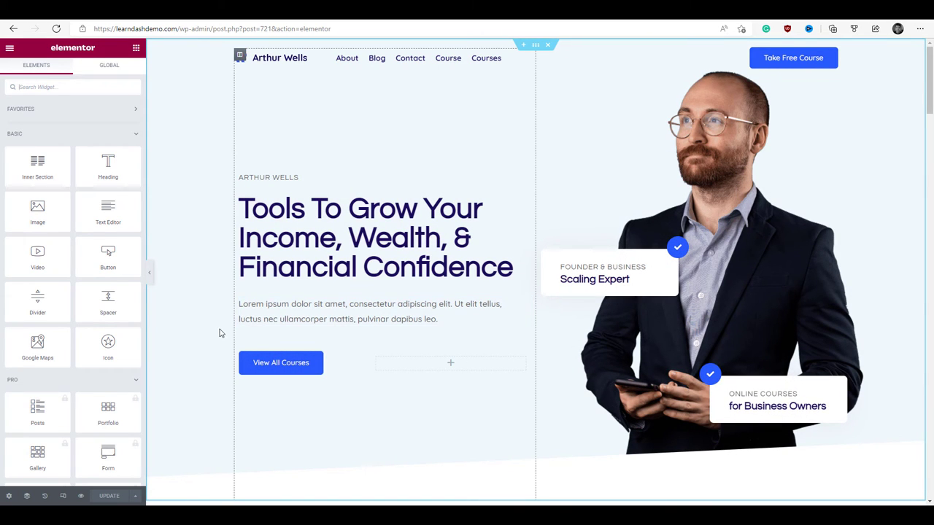
# Change the hero heading's title text to 'Learning LearnDash is Easy'.
pyautogui.scroll(-3, 477, 292)
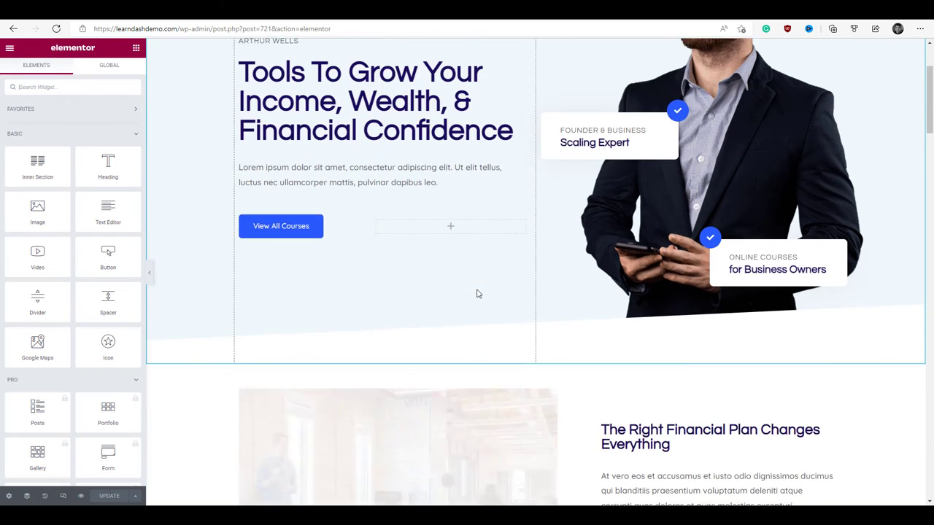
pyautogui.scroll(-3, 478, 292)
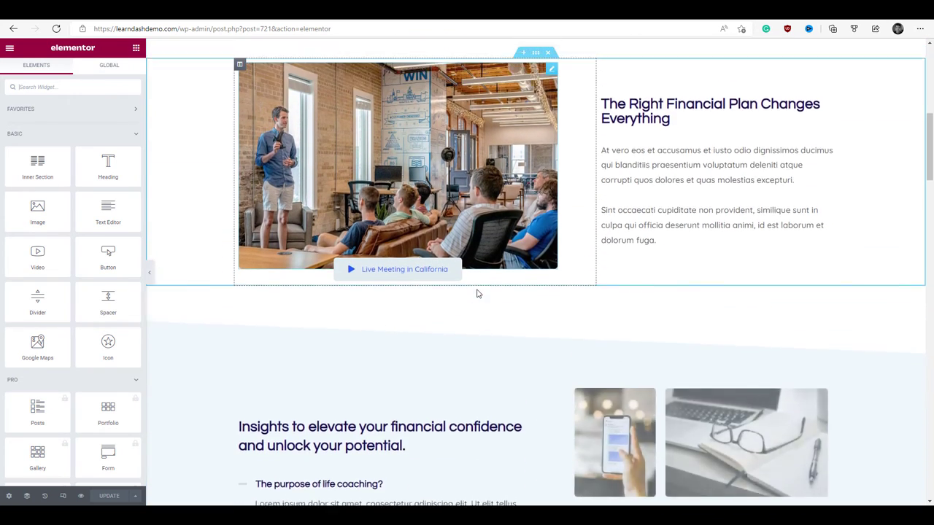
pyautogui.scroll(5, 478, 292)
pyautogui.scroll(2, 477, 294)
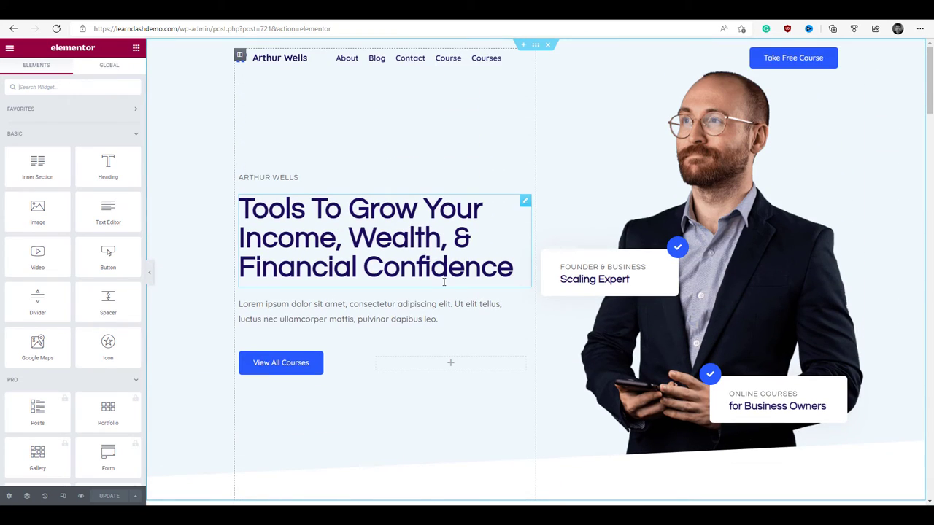
pyautogui.click(524, 202)
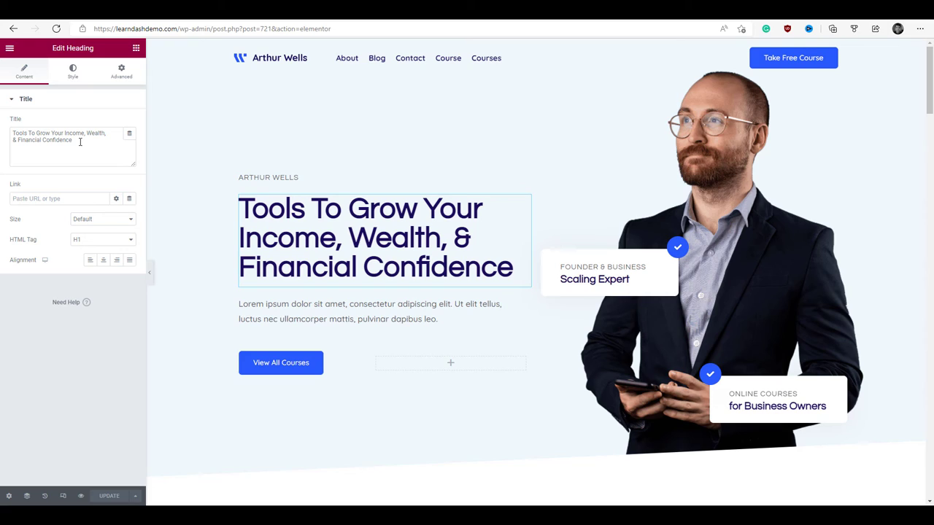
pyautogui.moveTo(81, 142); pyautogui.dragTo(1, 130)
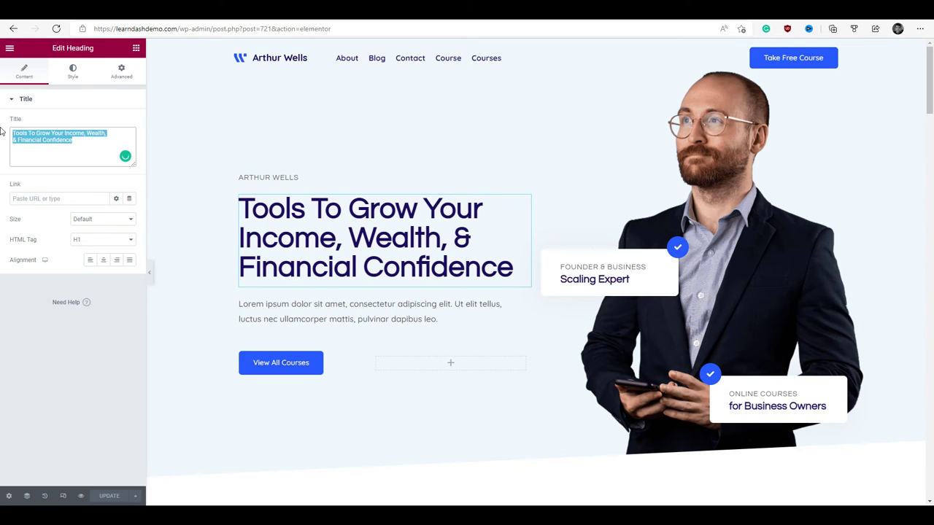
pyautogui.write('Learnin')
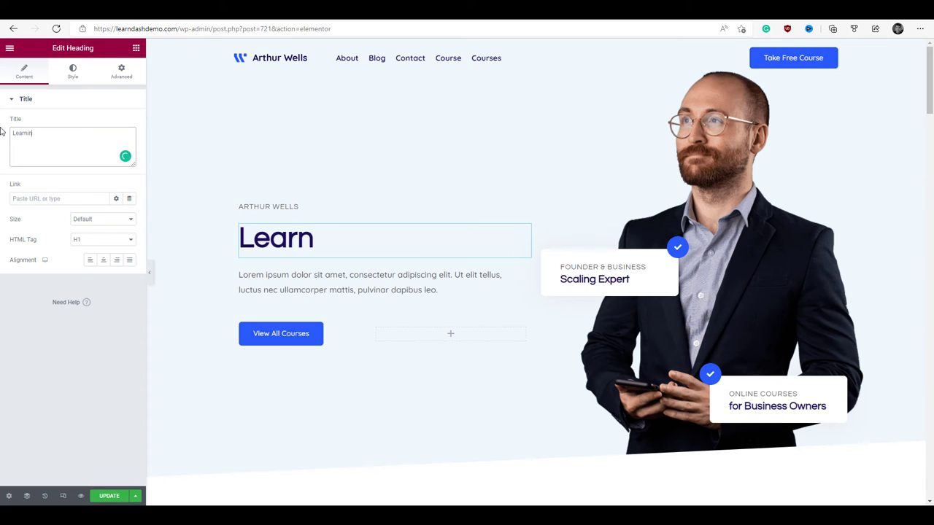
pyautogui.write('g LearnDash ')
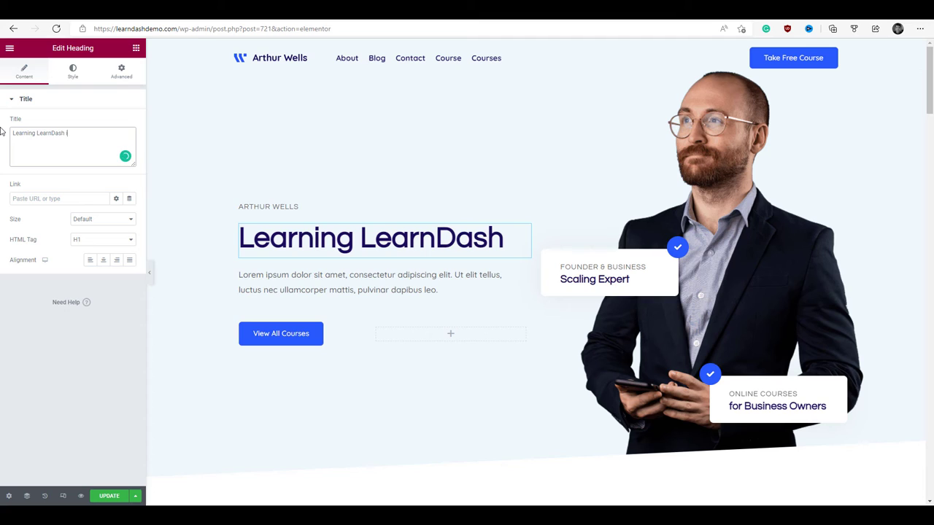
pyautogui.write('is Easy')
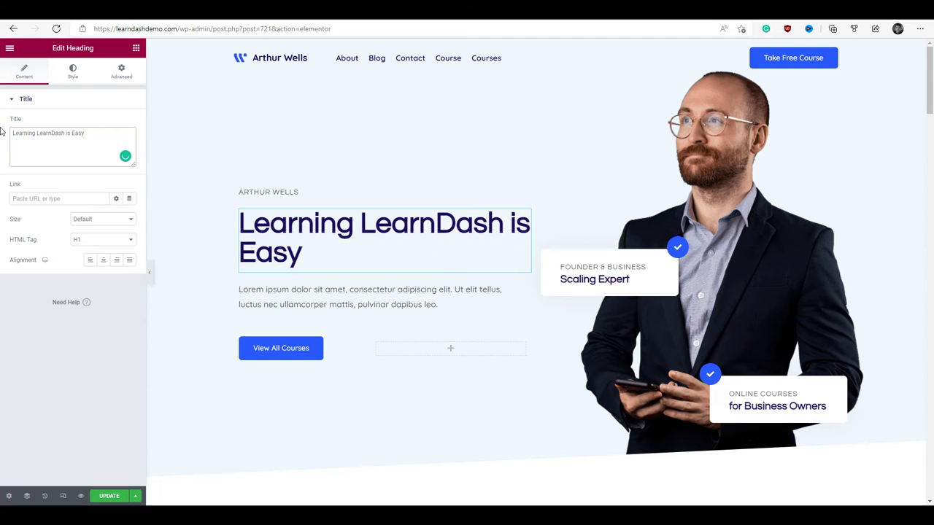
# Replace the small name heading above the title with the owner's name, then select the hero photo.
pyautogui.click(292, 193)
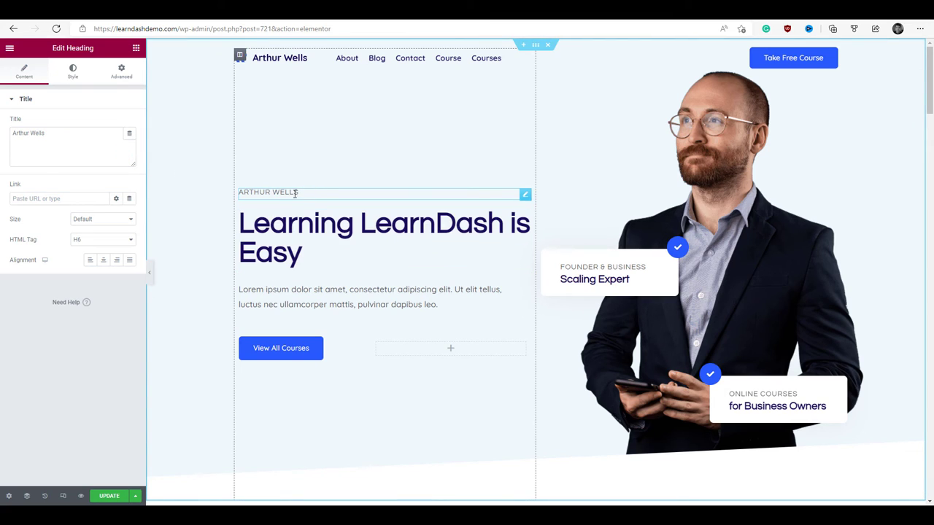
pyautogui.moveTo(294, 193); pyautogui.dragTo(218, 189)
pyautogui.write('John ')
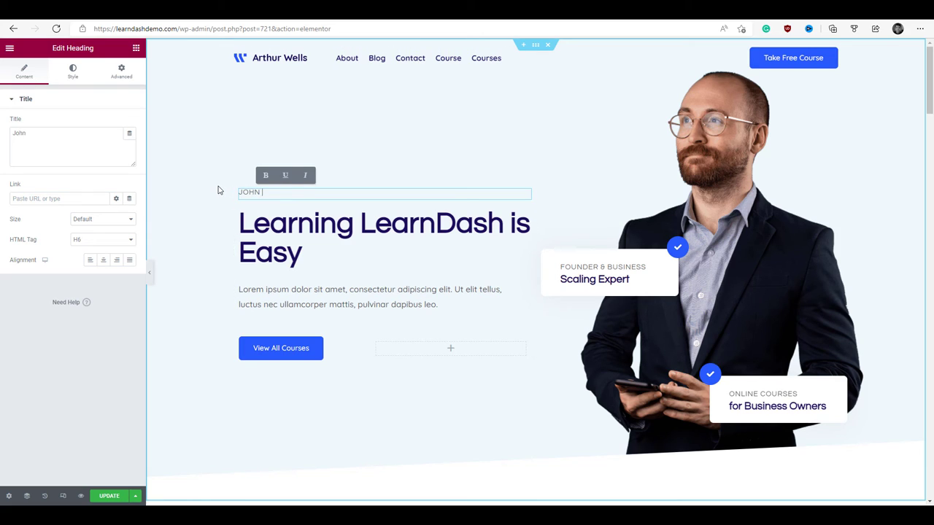
pyautogui.write('Shel')
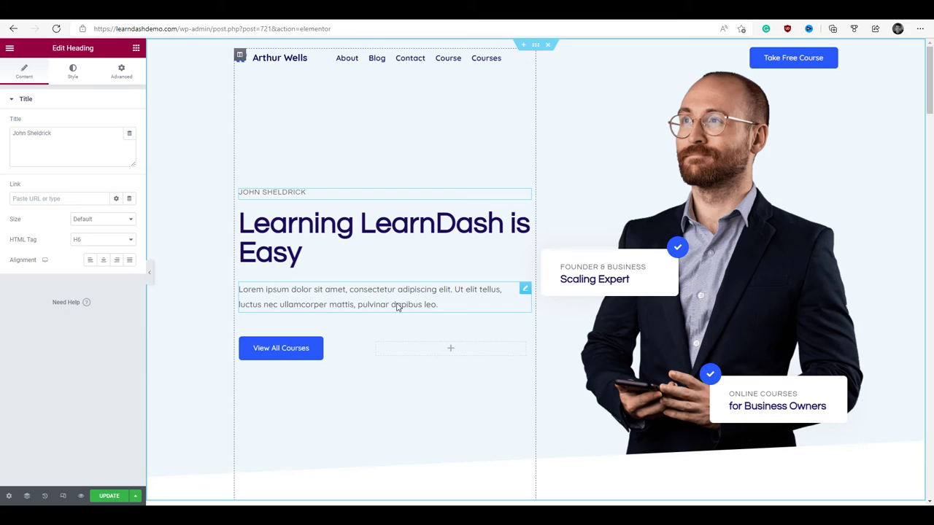
pyautogui.click(729, 172)
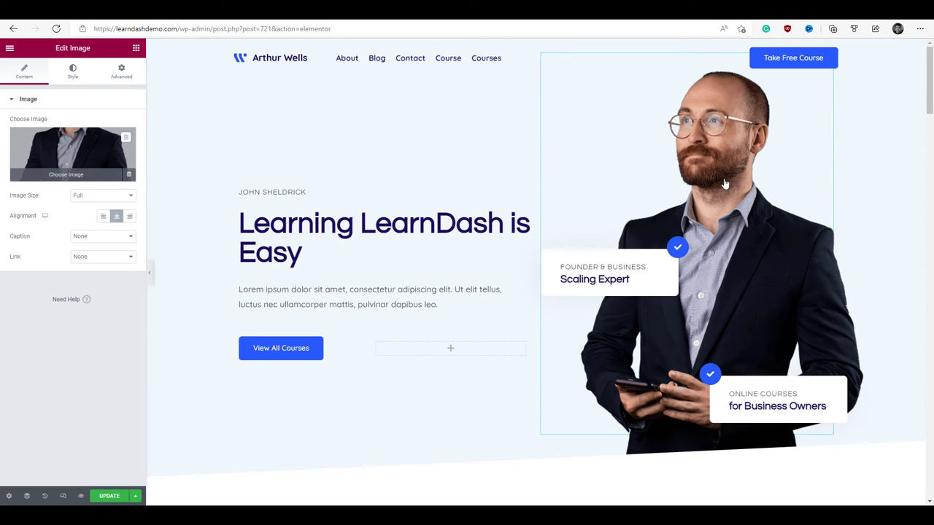
pyautogui.scroll(-1, 523, 296)
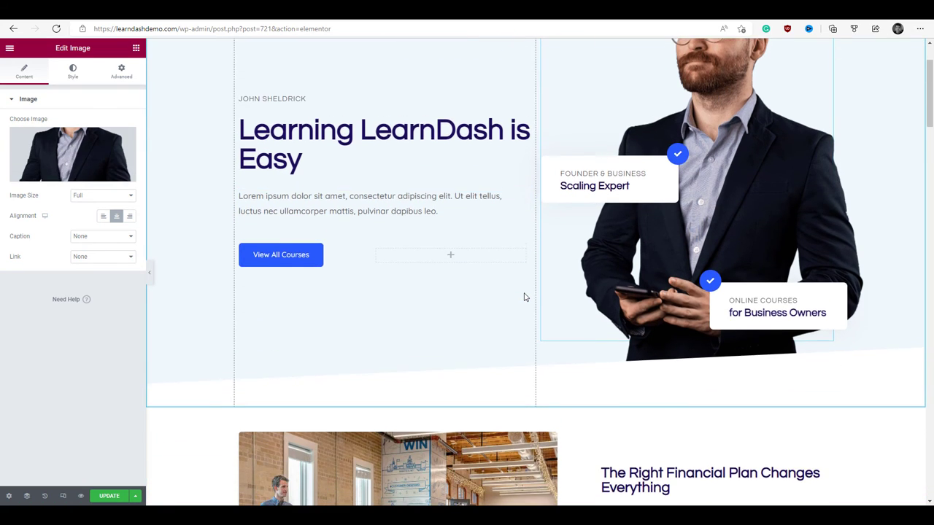
pyautogui.scroll(-4, 524, 297)
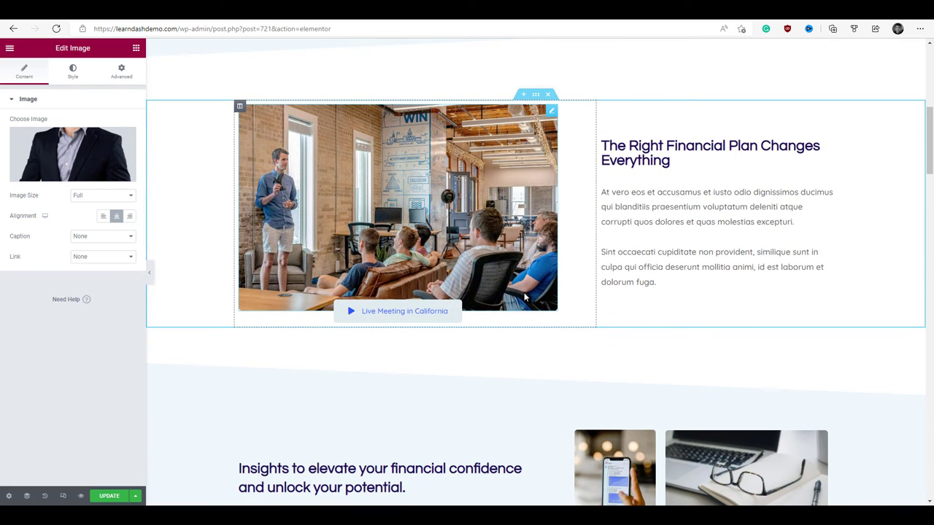
pyautogui.scroll(1, 524, 297)
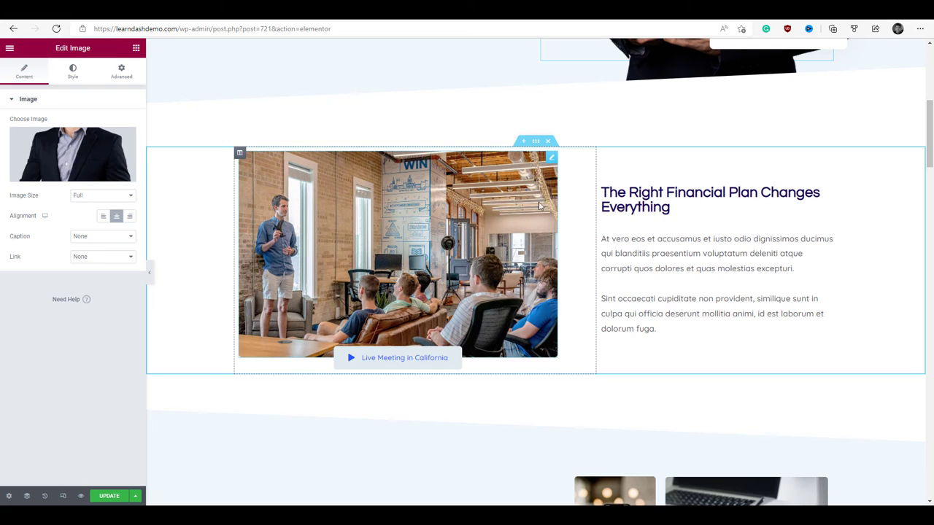
# Delete the Right Financial Plan section and add a single-column section below the hero.
pyautogui.click(549, 143)
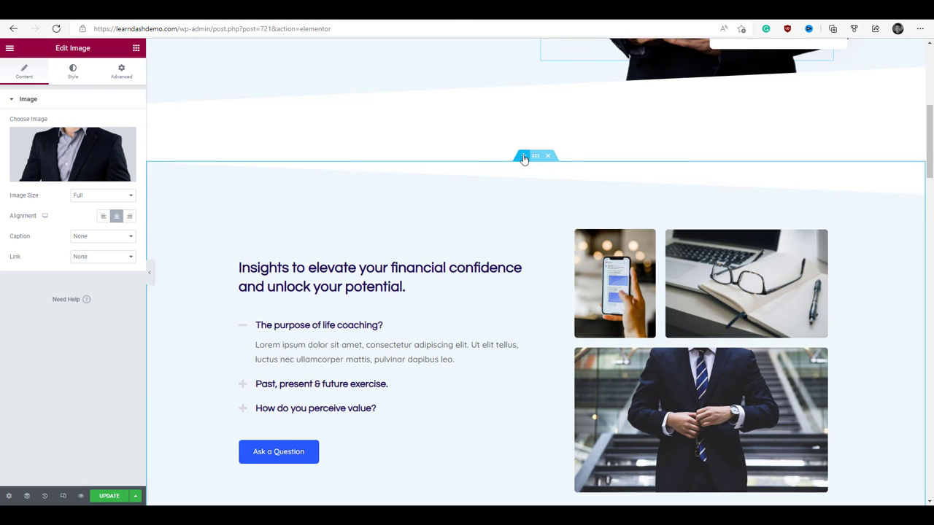
pyautogui.click(523, 156)
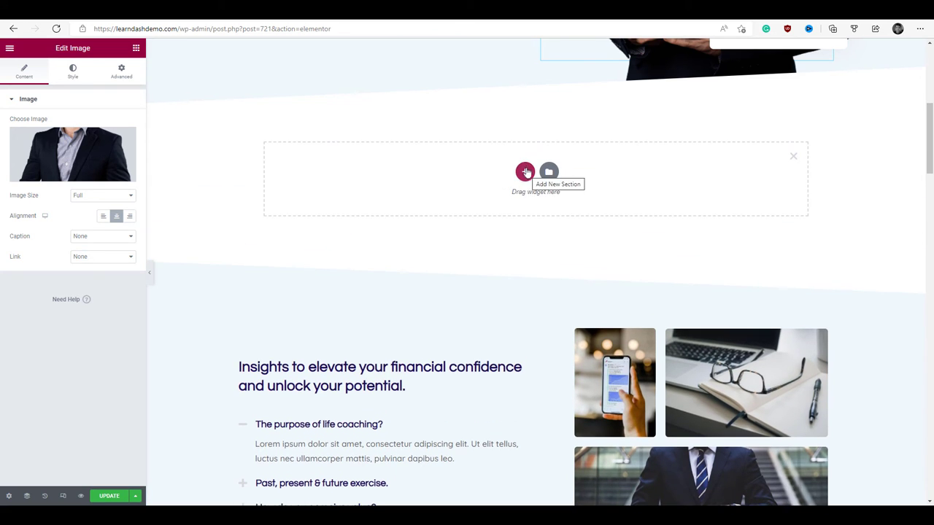
pyautogui.click(525, 172)
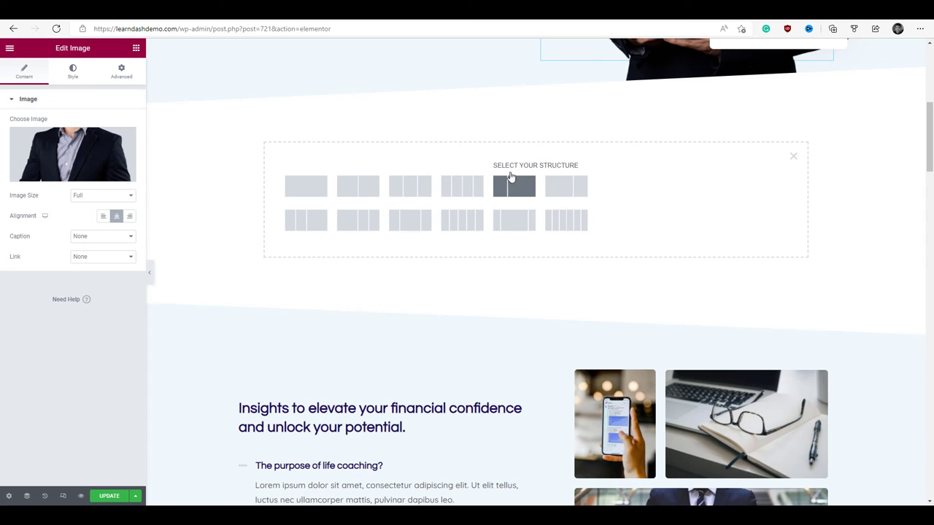
pyautogui.click(306, 187)
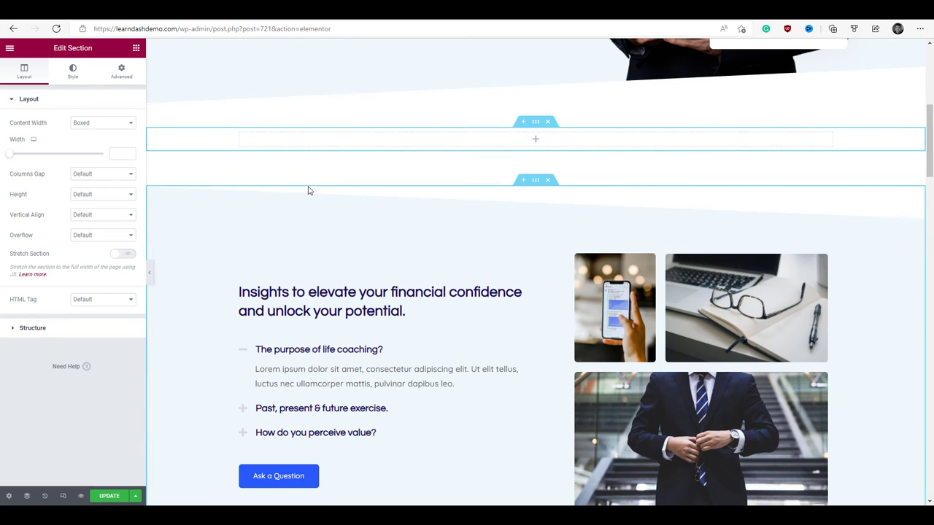
# Place a Shortcode widget containing [ld_course_list] in the new section and update the page.
pyautogui.click(536, 142)
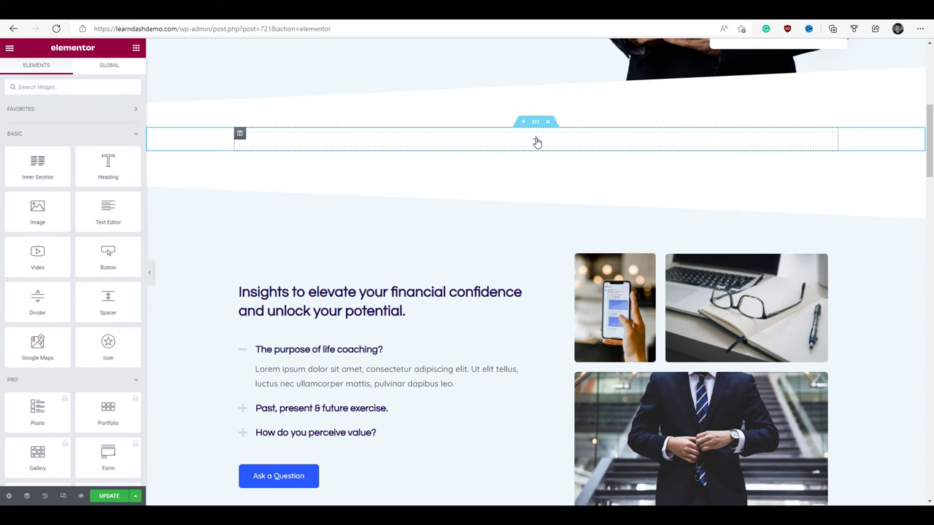
pyautogui.write('shor')
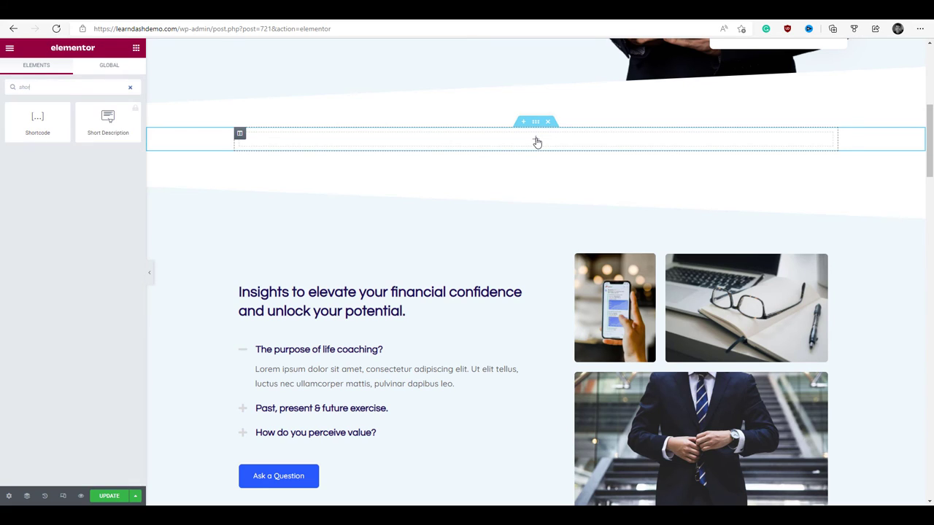
pyautogui.write('tcodd')
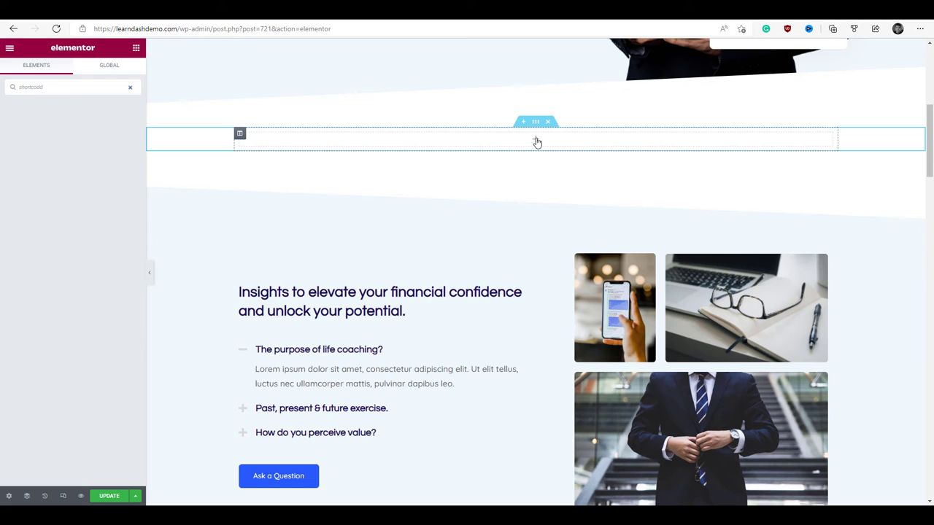
pyautogui.press('BackSpace')
pyautogui.write('e')
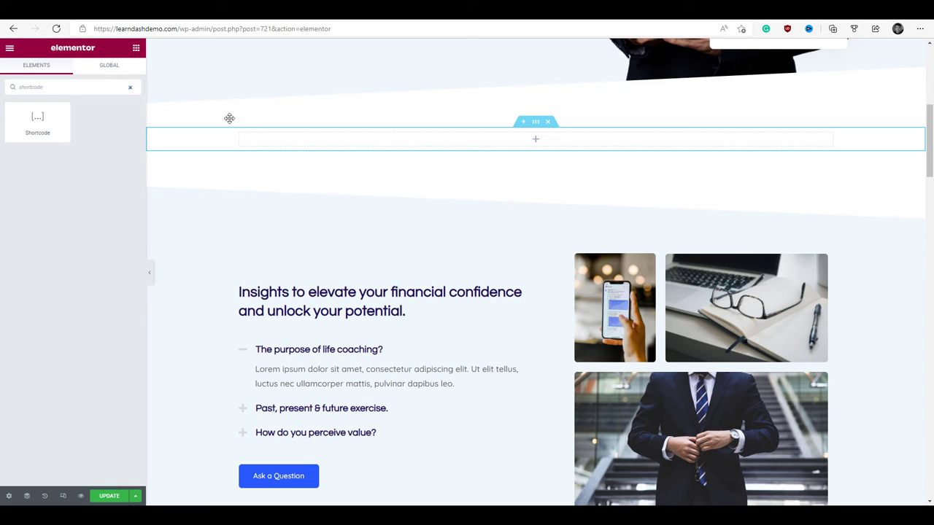
pyautogui.moveTo(37, 118); pyautogui.dragTo(511, 146)
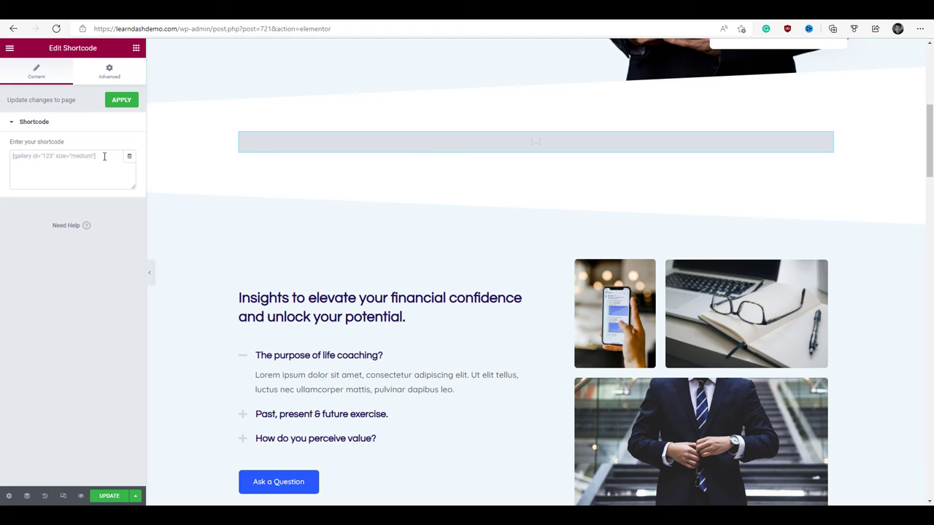
pyautogui.click(104, 156)
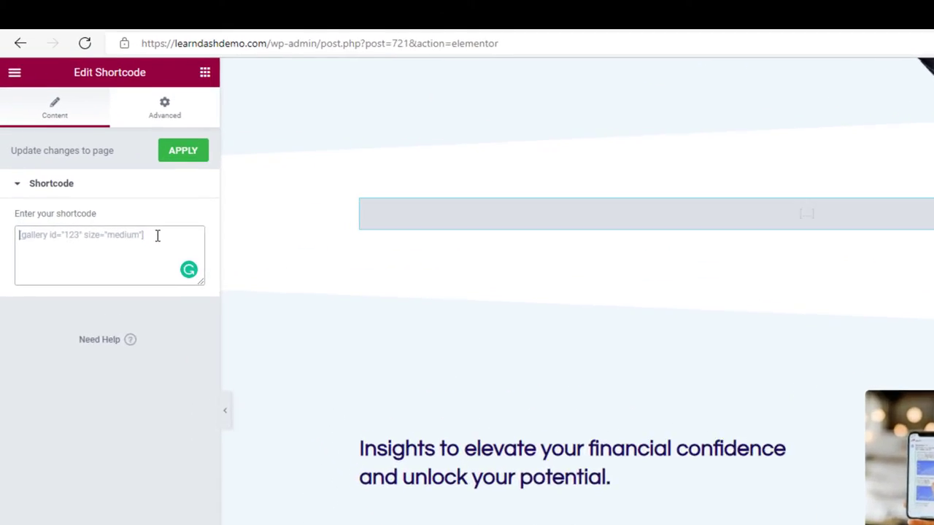
pyautogui.write('[ld_course_list]')
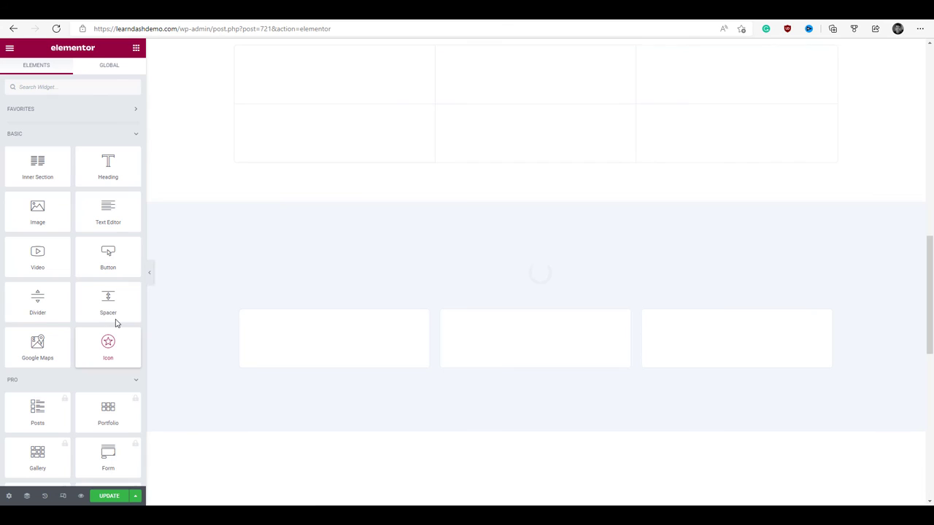
pyautogui.click(108, 497)
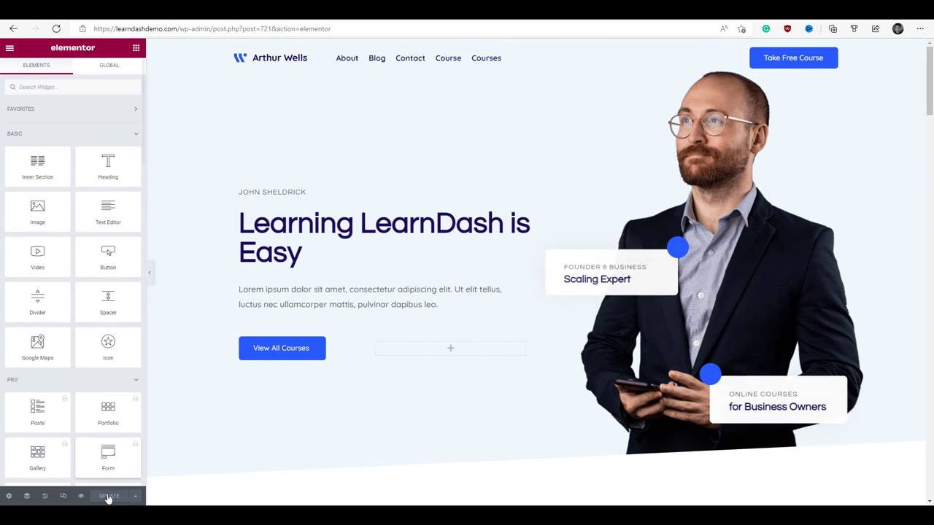
# Exit Elementor to the All Pages list and open a new InPrivate browser window.
pyautogui.click(10, 49)
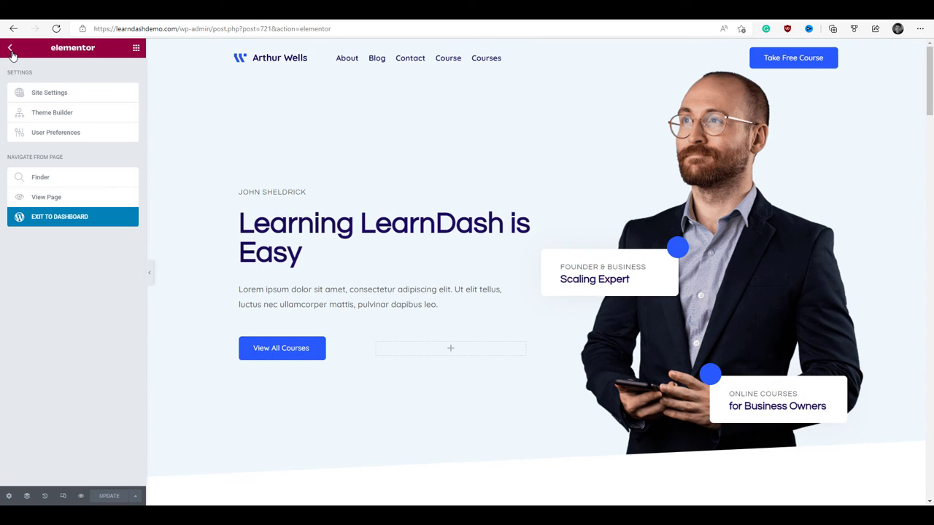
pyautogui.click(51, 217)
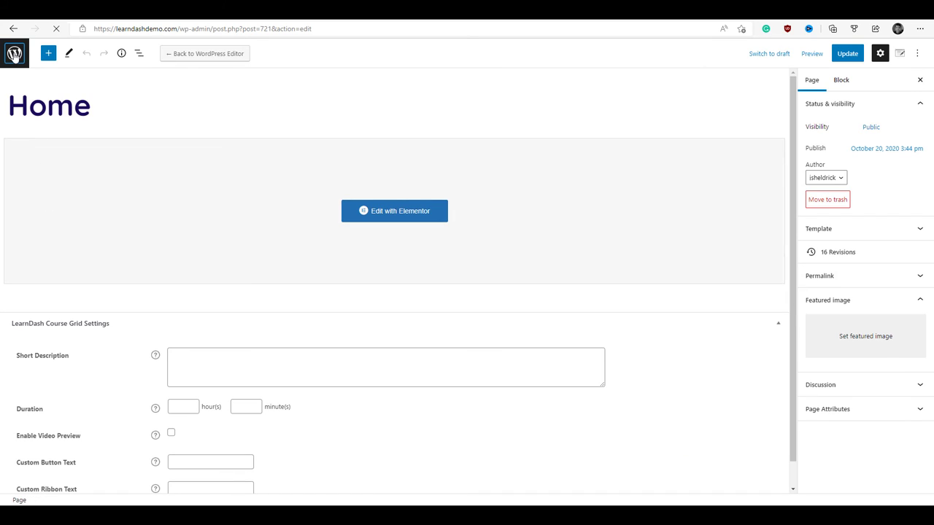
pyautogui.click(14, 54)
pyautogui.moveTo(14, 57)
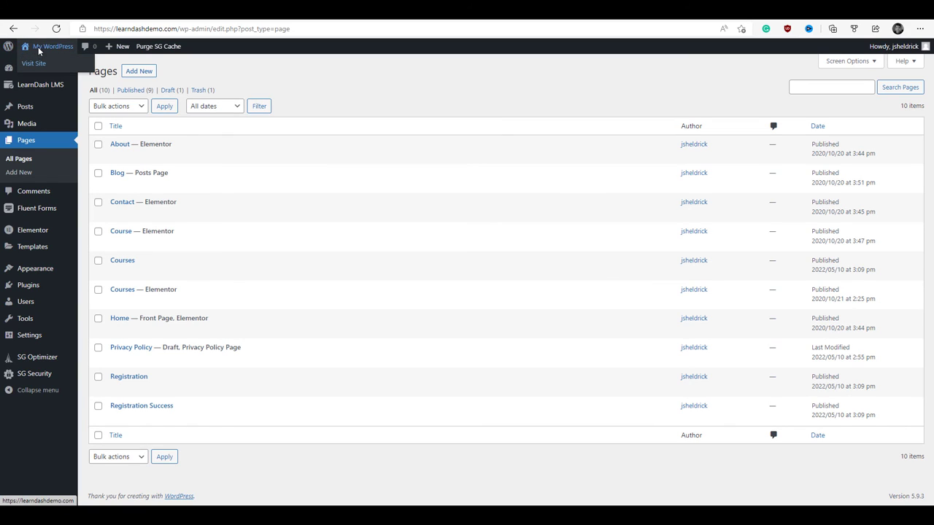
pyautogui.hotkey('ctrl', 'shift', 'n')
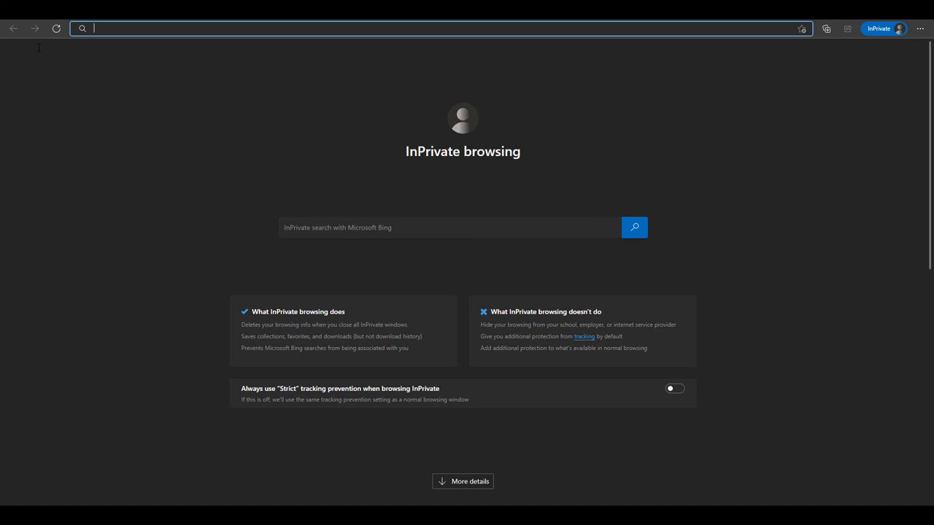
# As a guest, load learndashdemo.com, open the third course card, and bring up the Login to Enroll popup.
pyautogui.write('learndash')
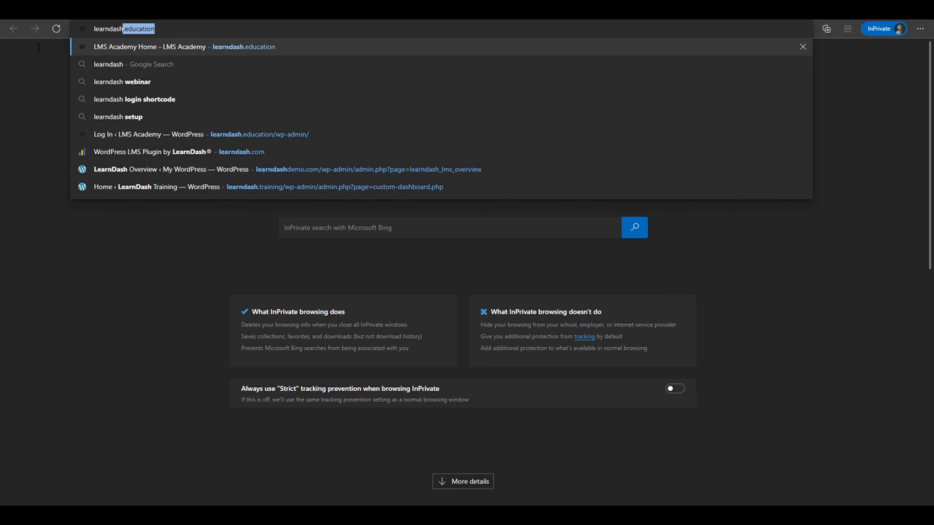
pyautogui.write('dem')
pyautogui.press('Return')
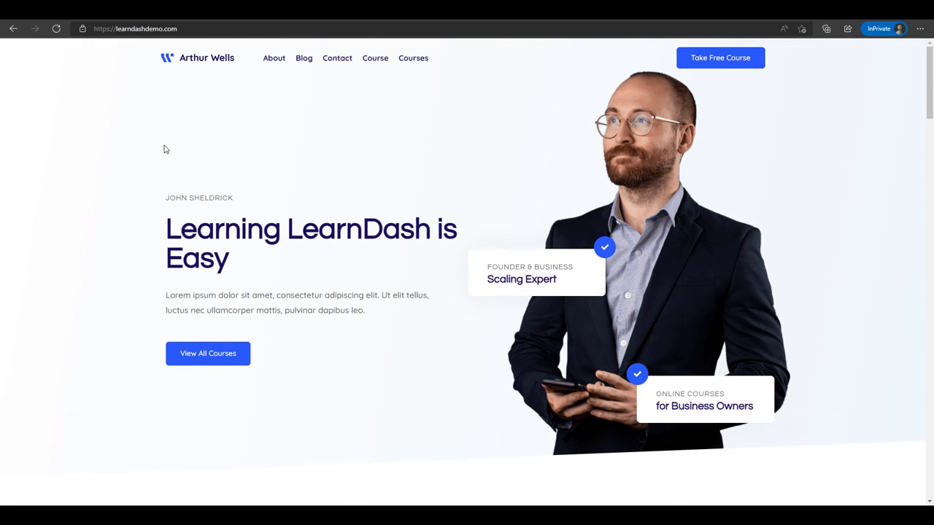
pyautogui.scroll(-5, 164, 149)
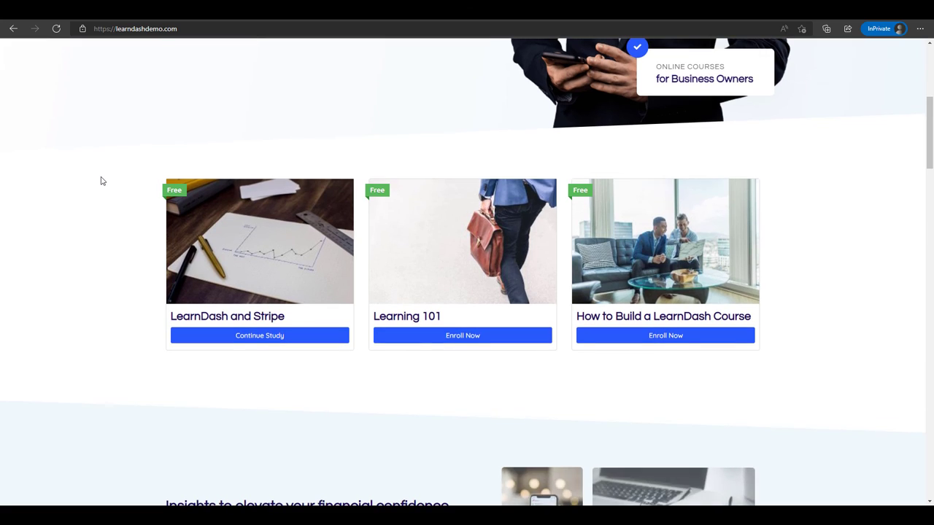
pyautogui.scroll(-1, 102, 181)
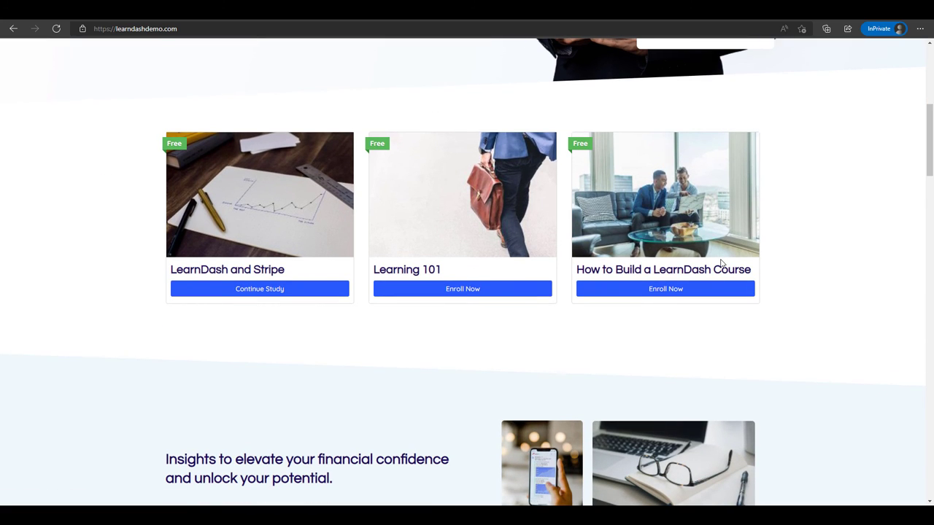
pyautogui.click(716, 224)
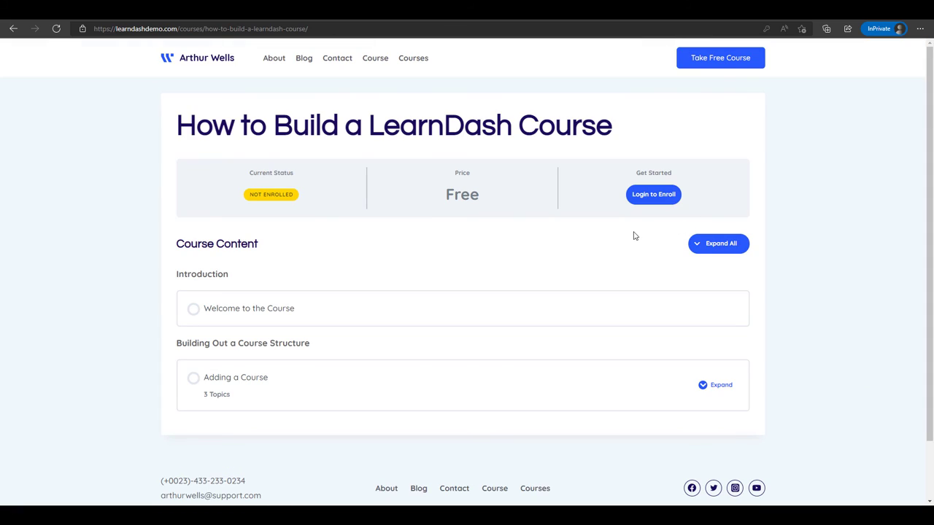
pyautogui.click(646, 202)
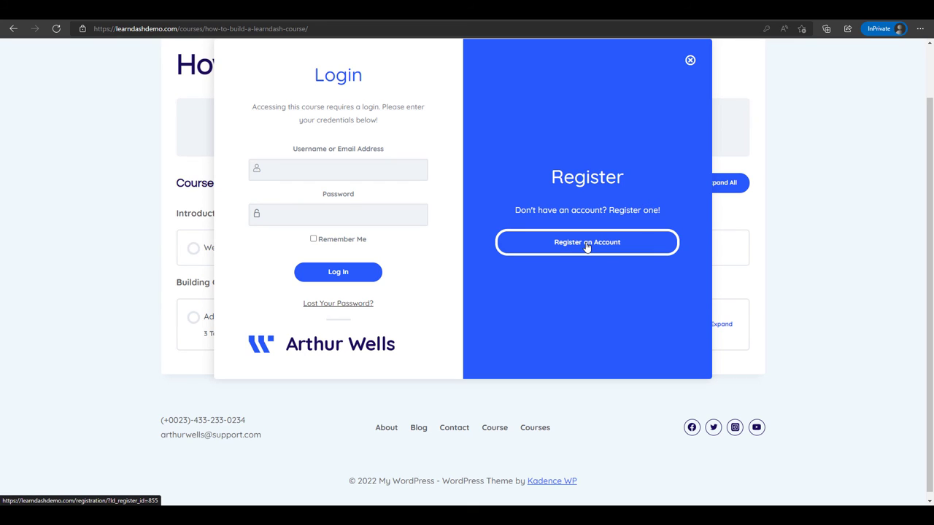
# On the registration form, enter the student's e-mail as username and e-mail, plus first and last name.
pyautogui.click(587, 243)
pyautogui.scroll(-2, 587, 246)
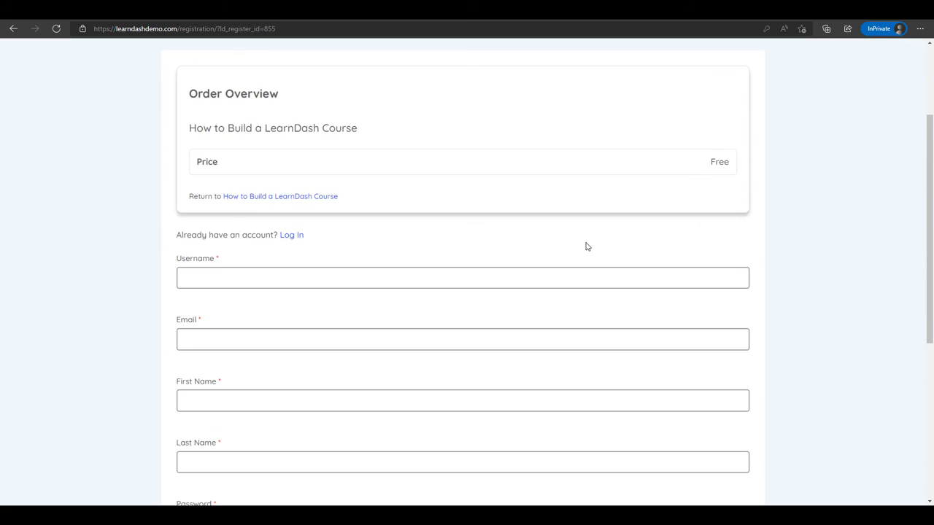
pyautogui.scroll(-1, 586, 246)
pyautogui.click(383, 185)
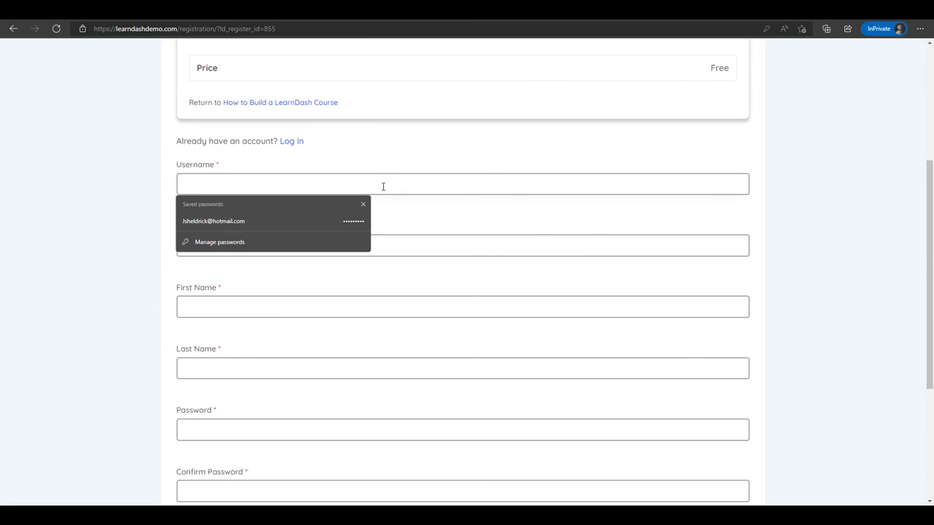
pyautogui.press('Tab')
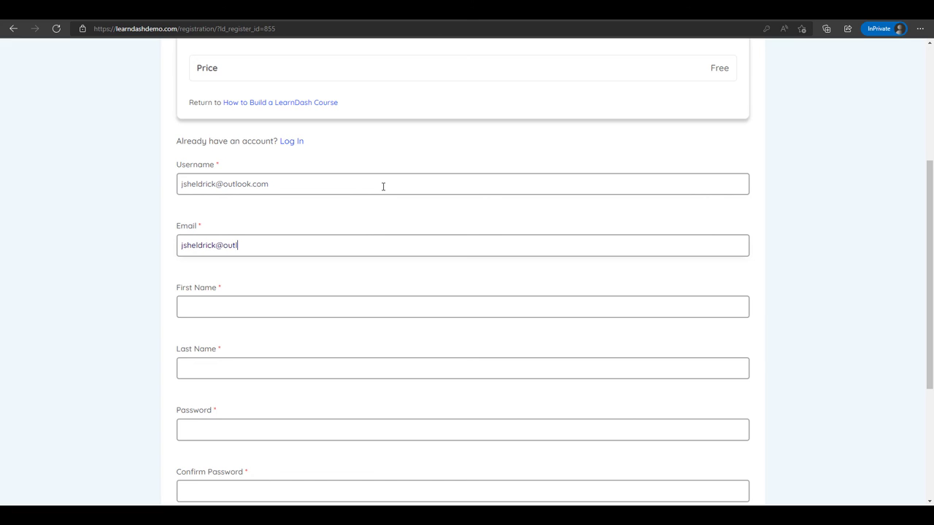
pyautogui.press('Tab')
pyautogui.press('Tab')
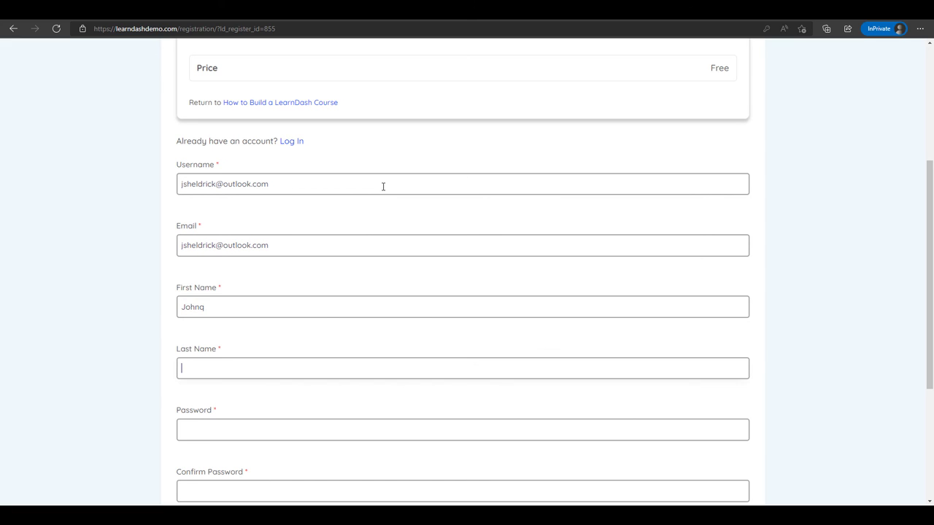
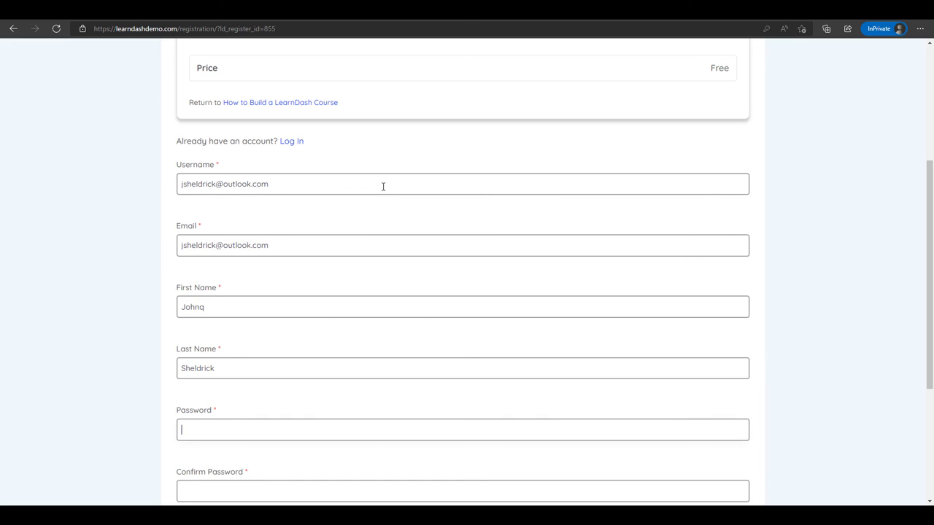
# Replace the autofilled password with the account password and submit the registration.
pyautogui.scroll(-2, 383, 186)
pyautogui.click(254, 293)
pyautogui.click(259, 323)
pyautogui.rightClick(255, 378)
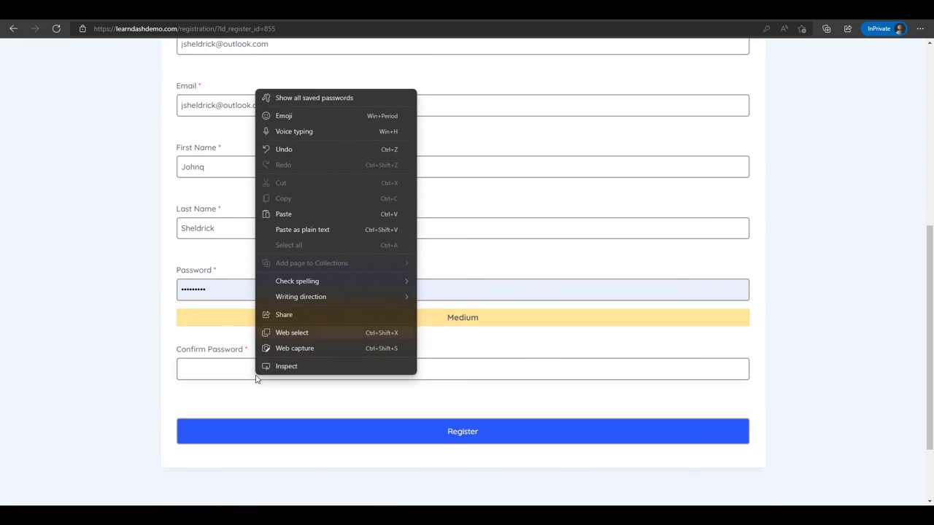
pyautogui.click(201, 290)
pyautogui.hotkey('ctrl', 'a')
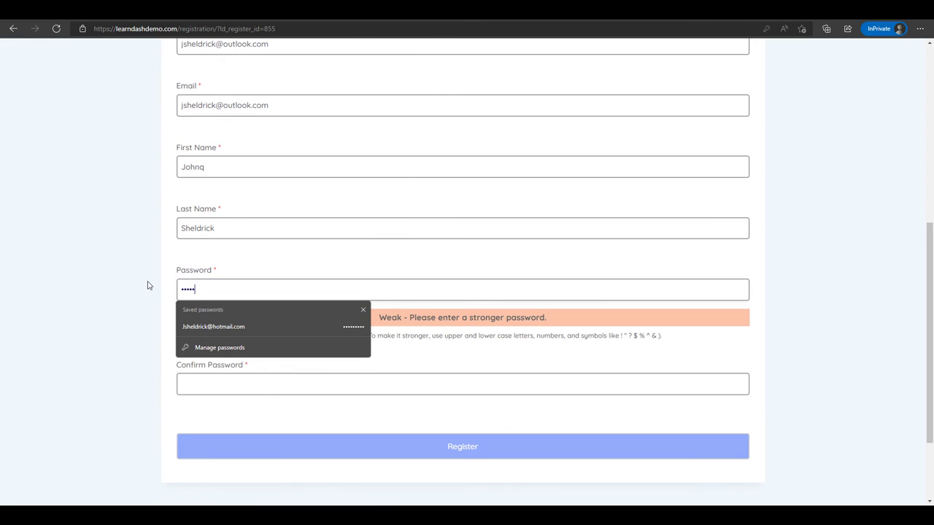
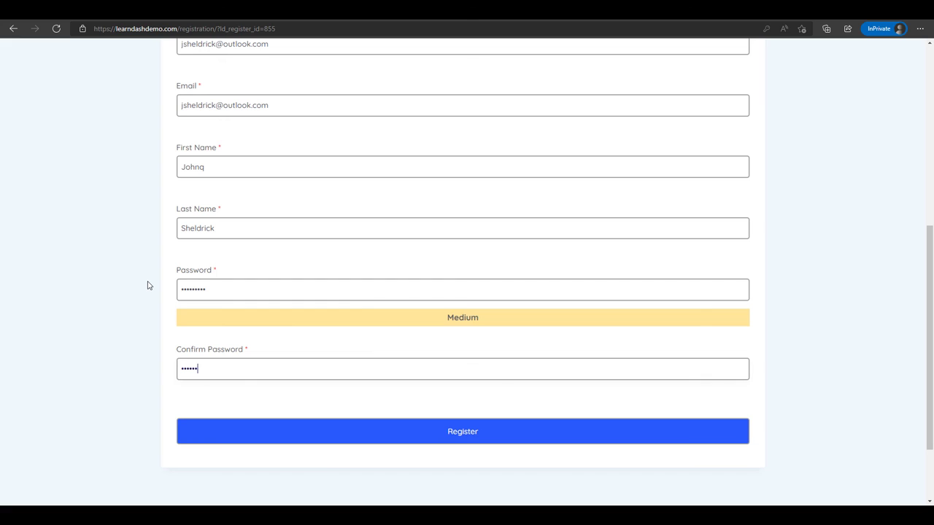
pyautogui.click(390, 432)
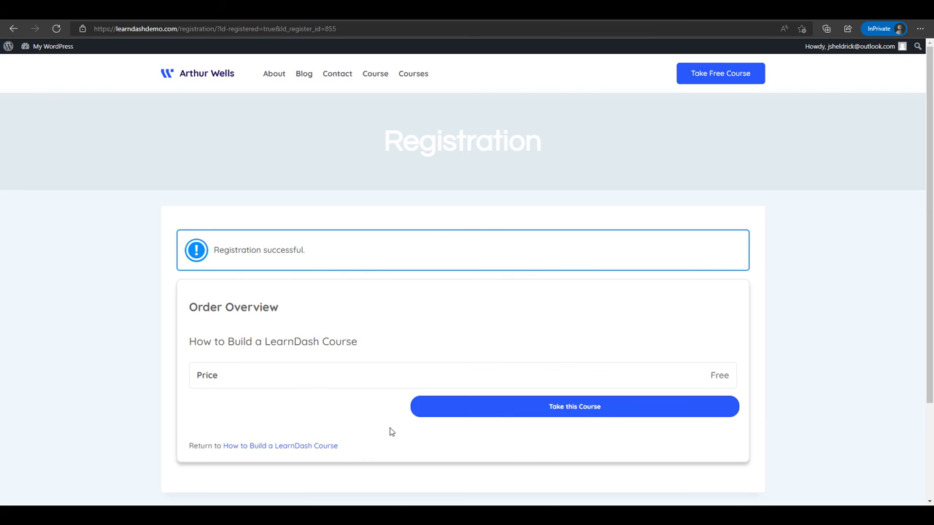
# Take the free How to Build a LearnDash Course, then open its Welcome to the Course lesson.
pyautogui.scroll(-3, 390, 433)
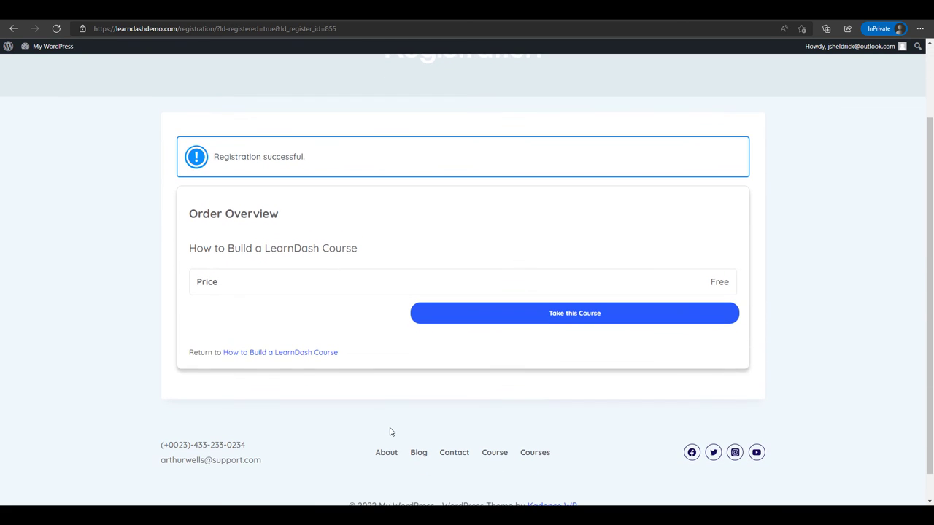
pyautogui.click(572, 314)
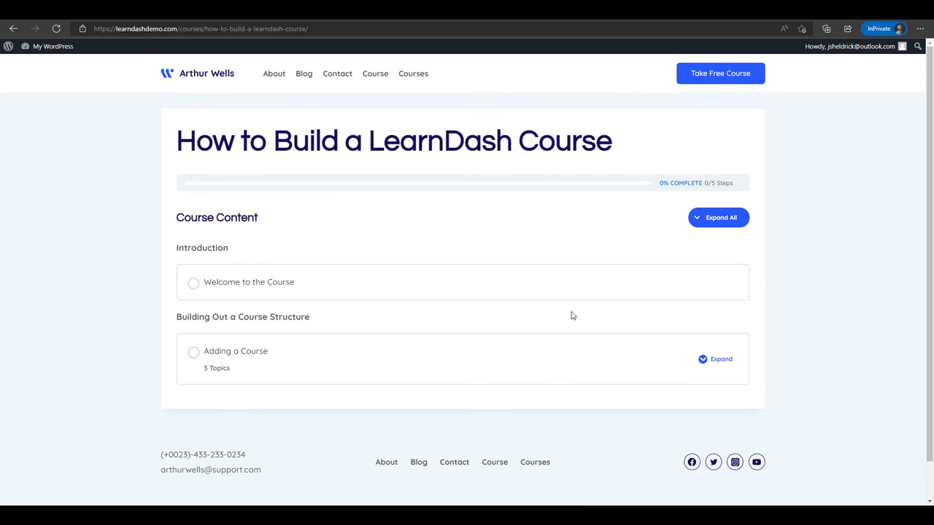
pyautogui.click(279, 284)
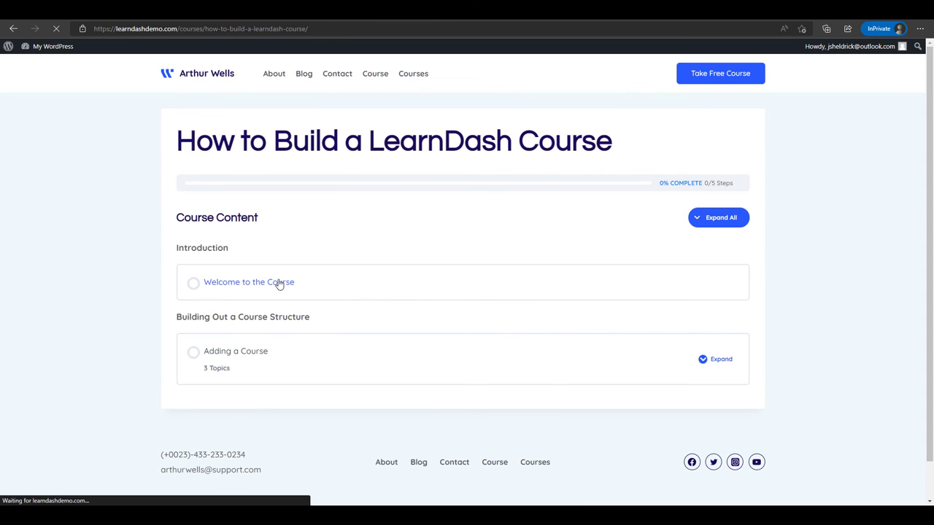